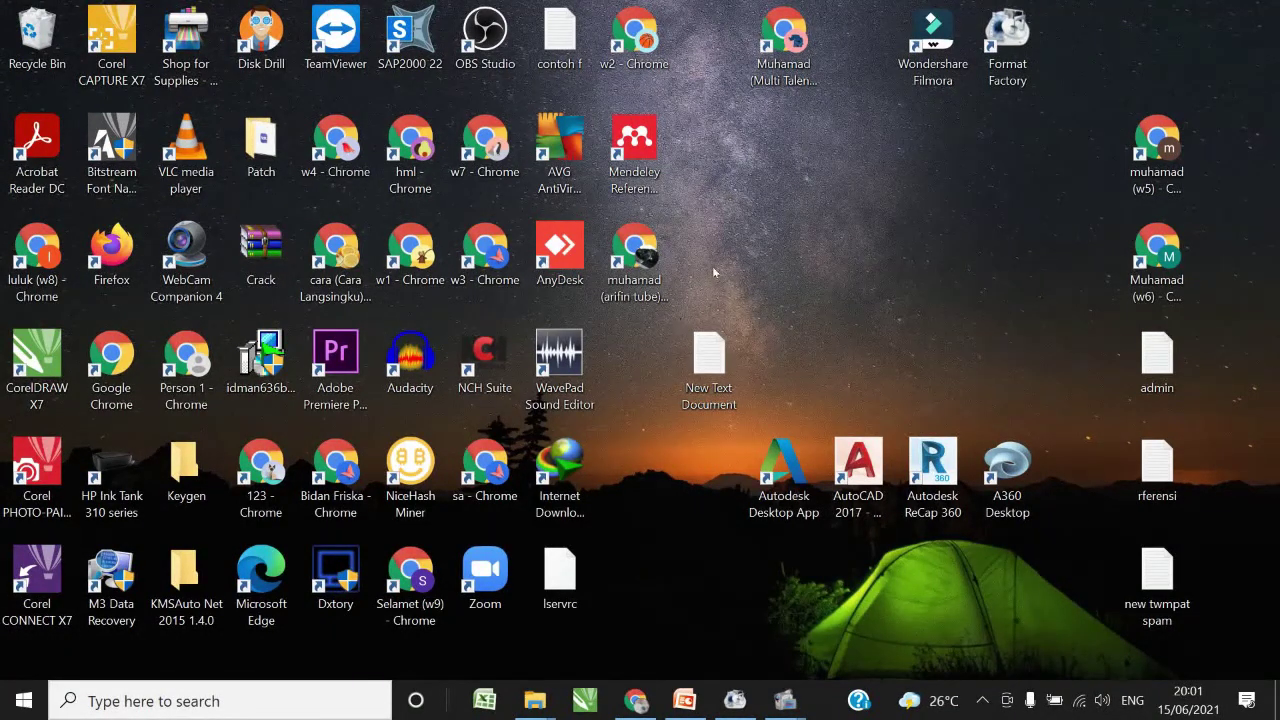
- Bring forward the 'tutorial ms access' folder holding the kampus file, then switch to the PowerPoint presentation
mouse_move(529, 707)
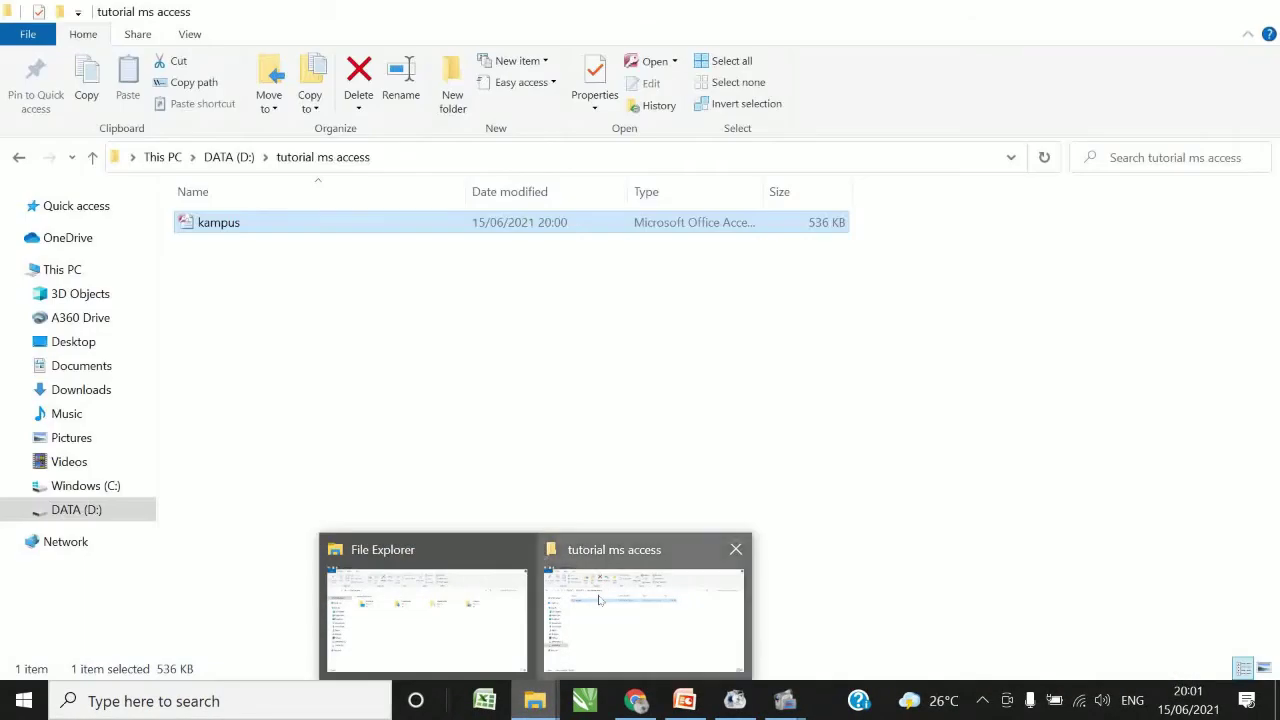
click(598, 600)
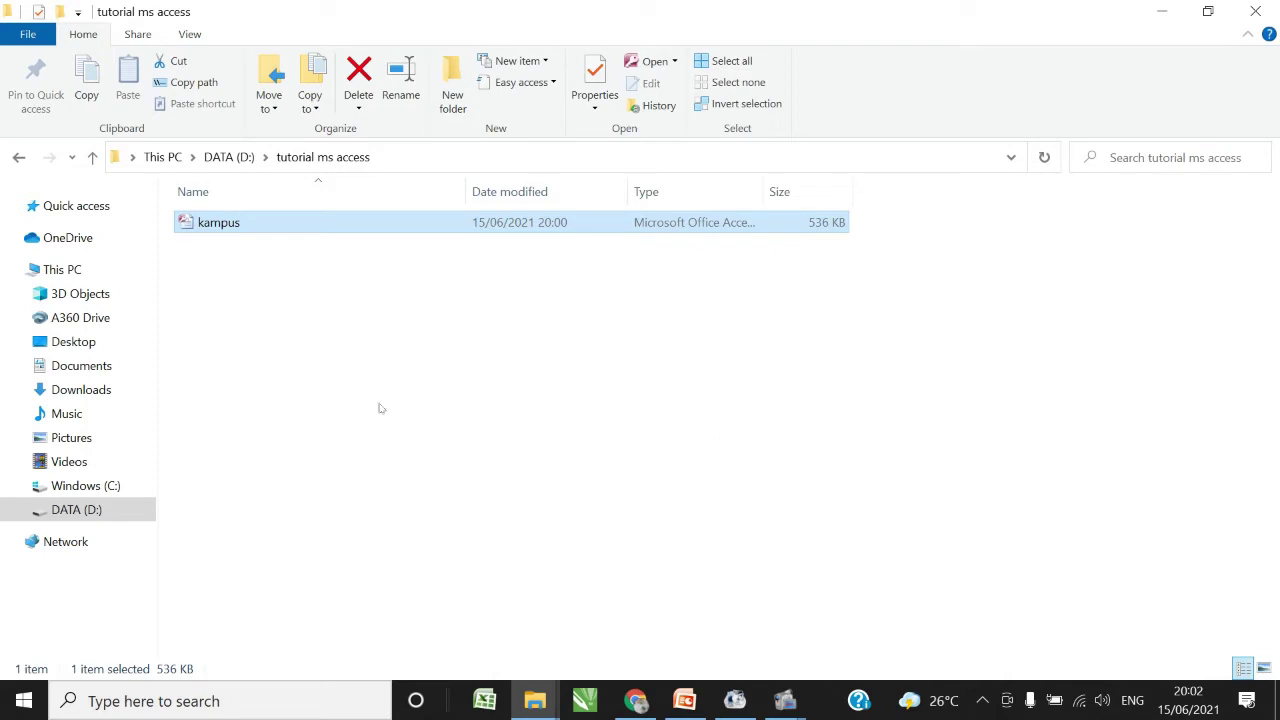
click(684, 701)
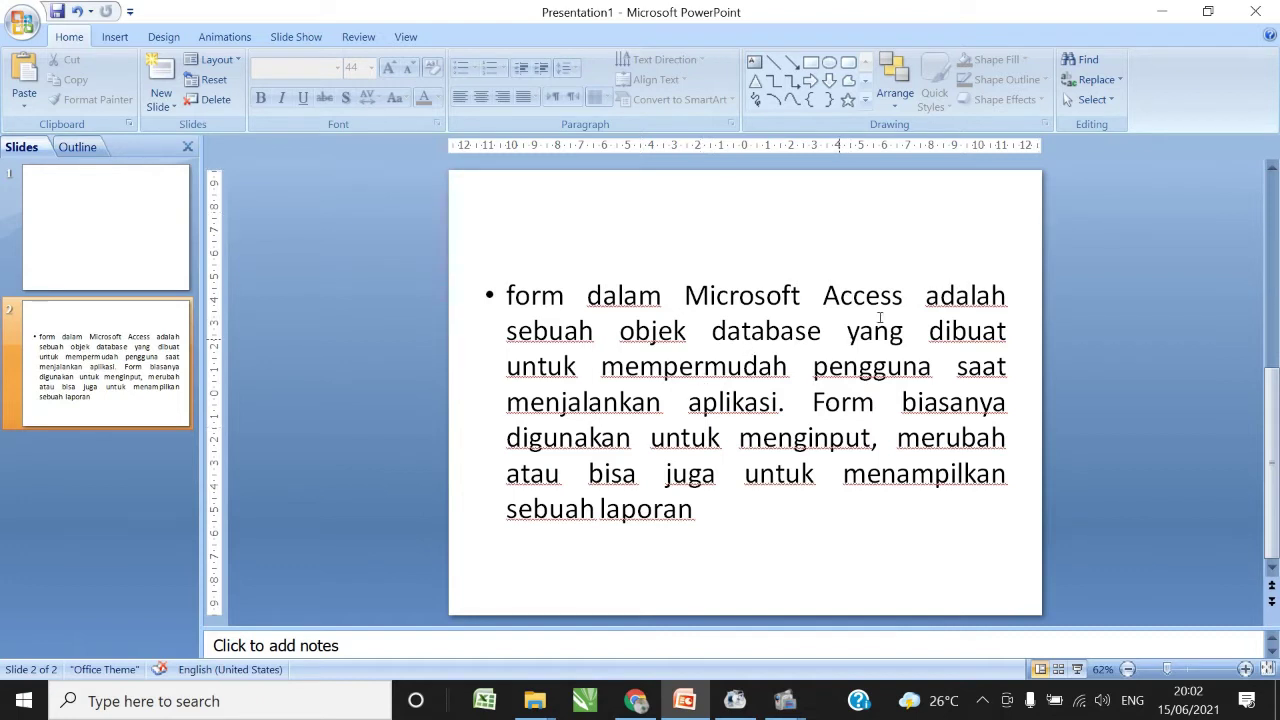
- Minimize the PowerPoint slide on Access forms to return to the folder
click(1161, 11)
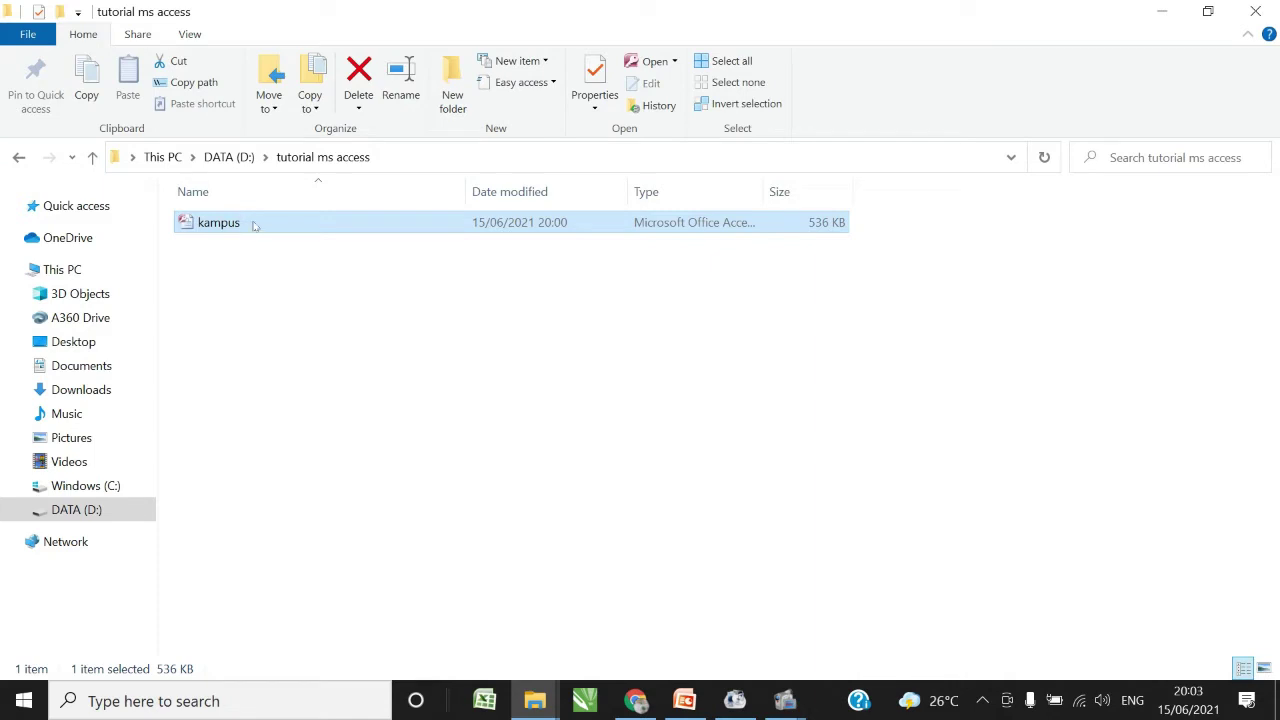
- Open the kampus database and its DATA MAHASISWA table, moving to the new-record row
double_click(255, 225)
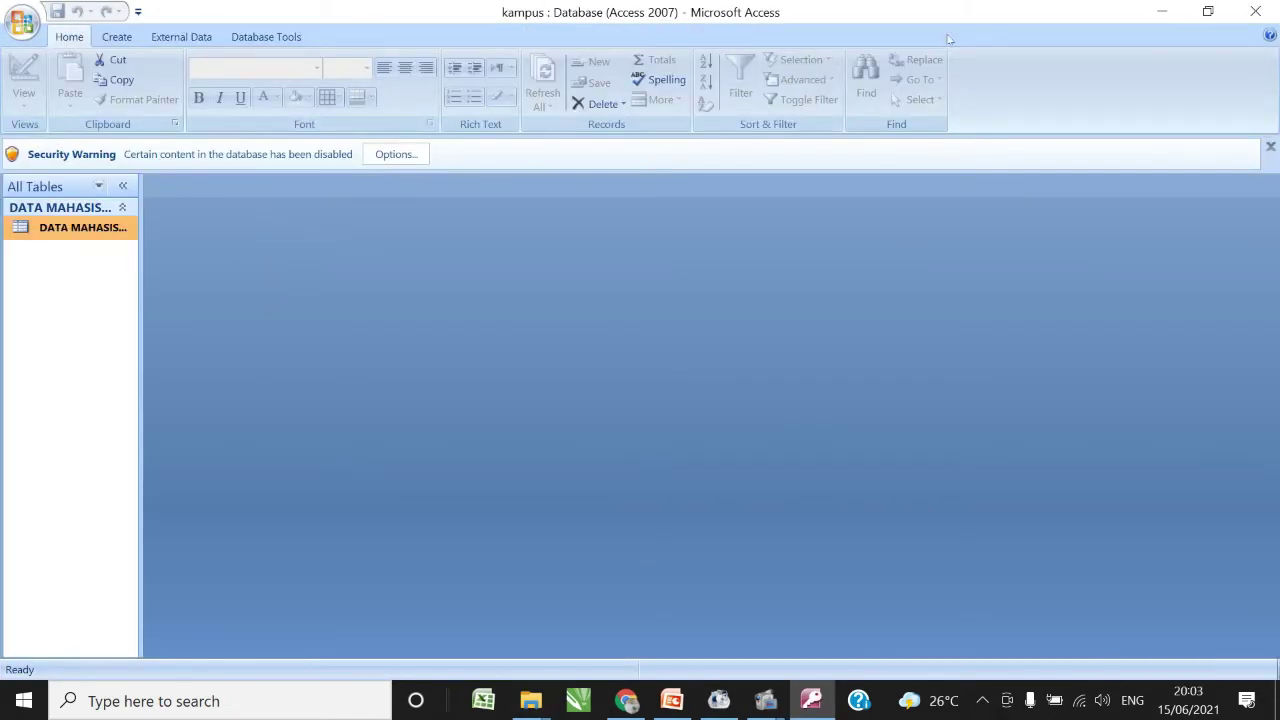
click(1161, 11)
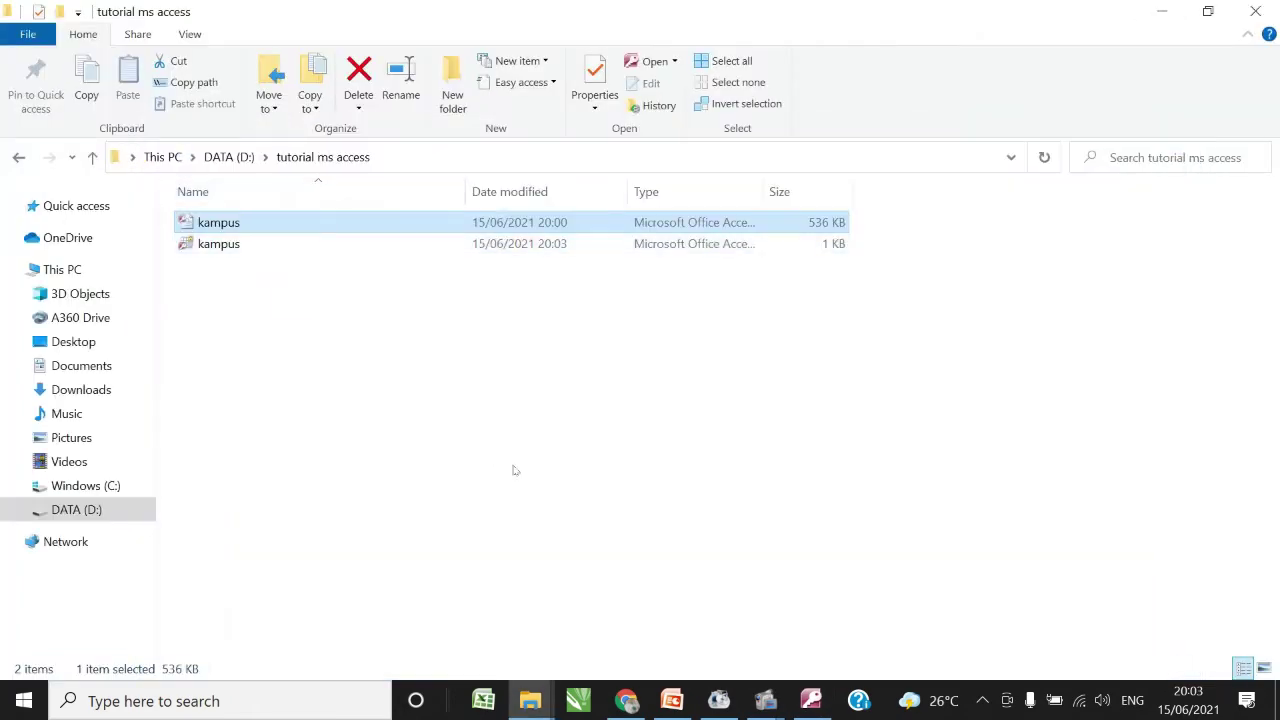
click(811, 700)
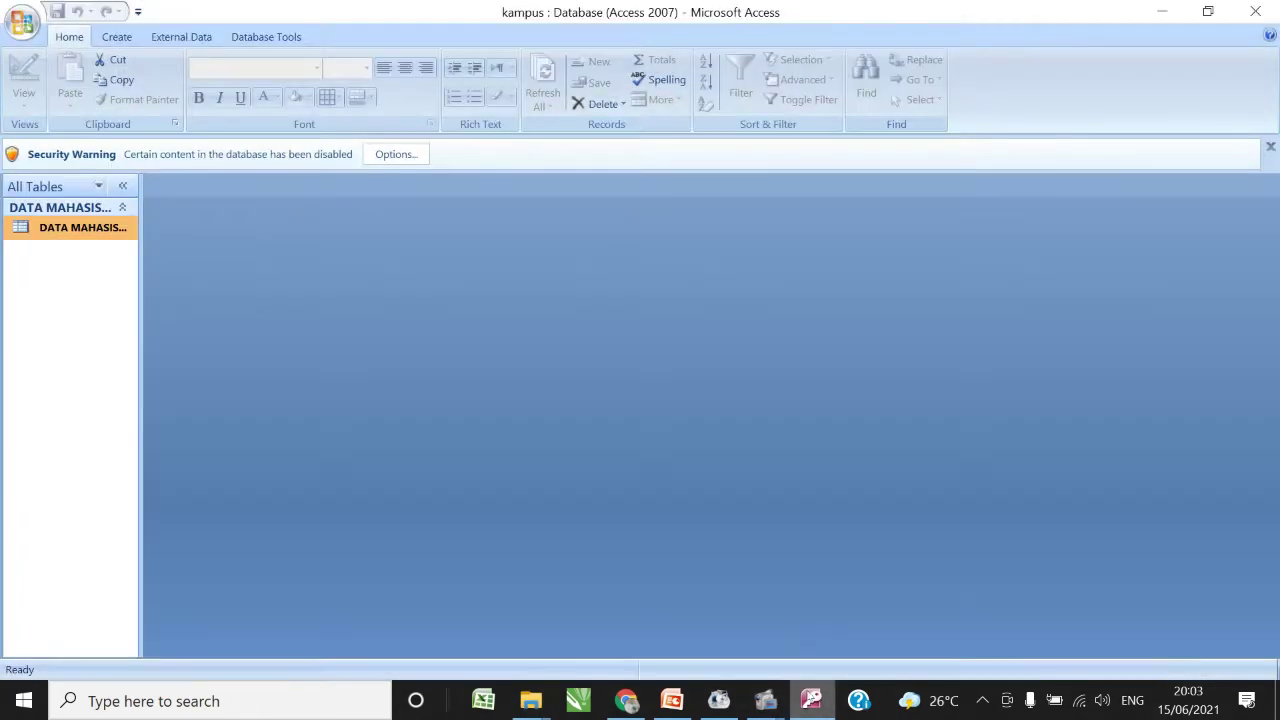
double_click(82, 229)
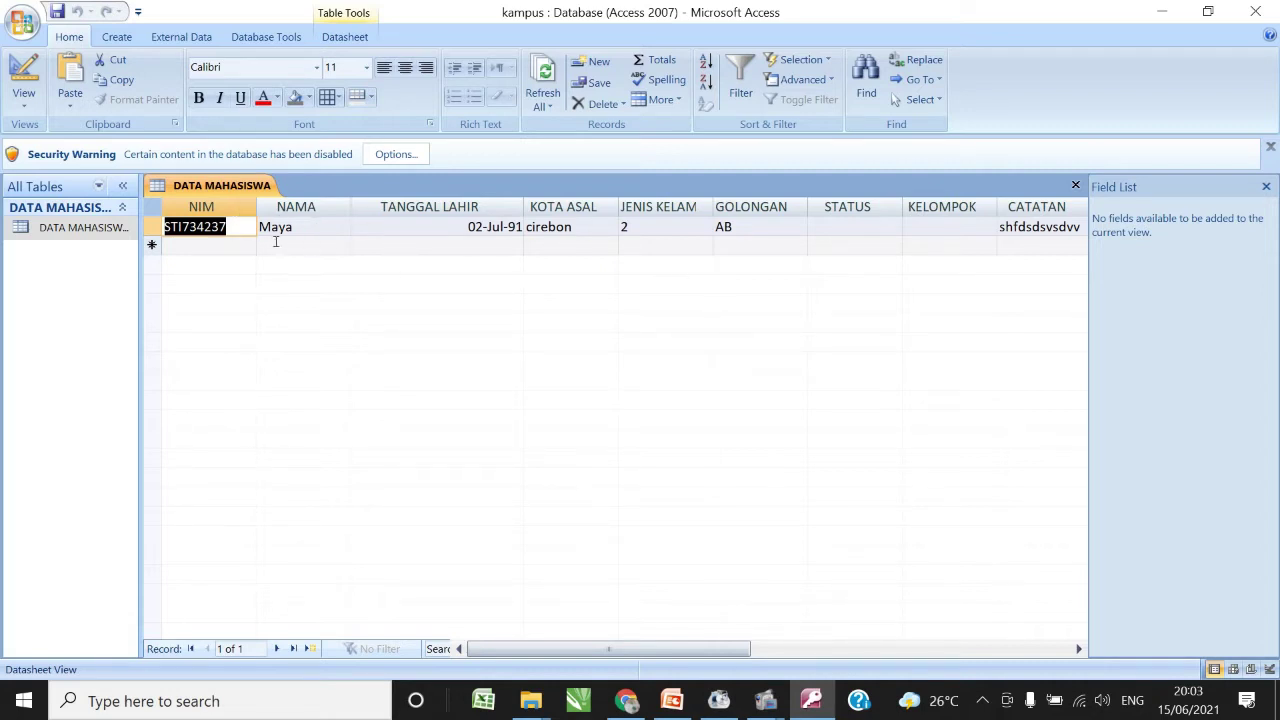
click(216, 247)
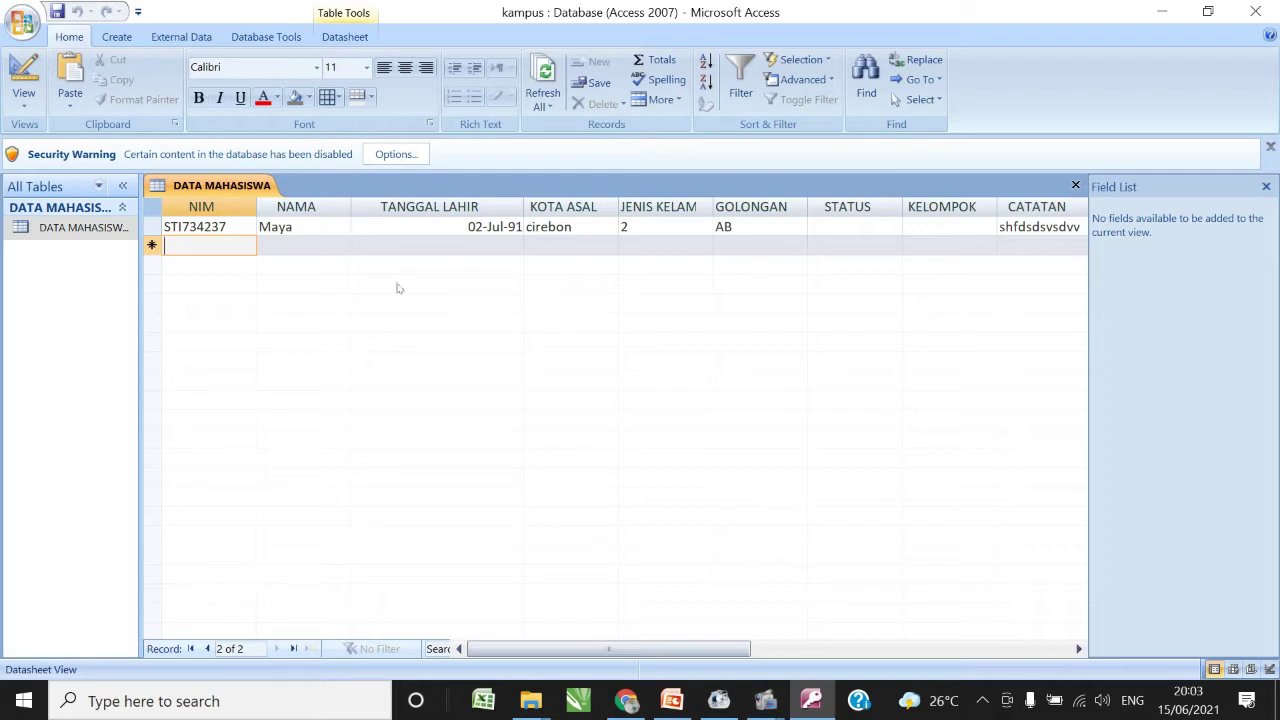
- Create a new blank Form1 in Design View using Form Design
click(116, 37)
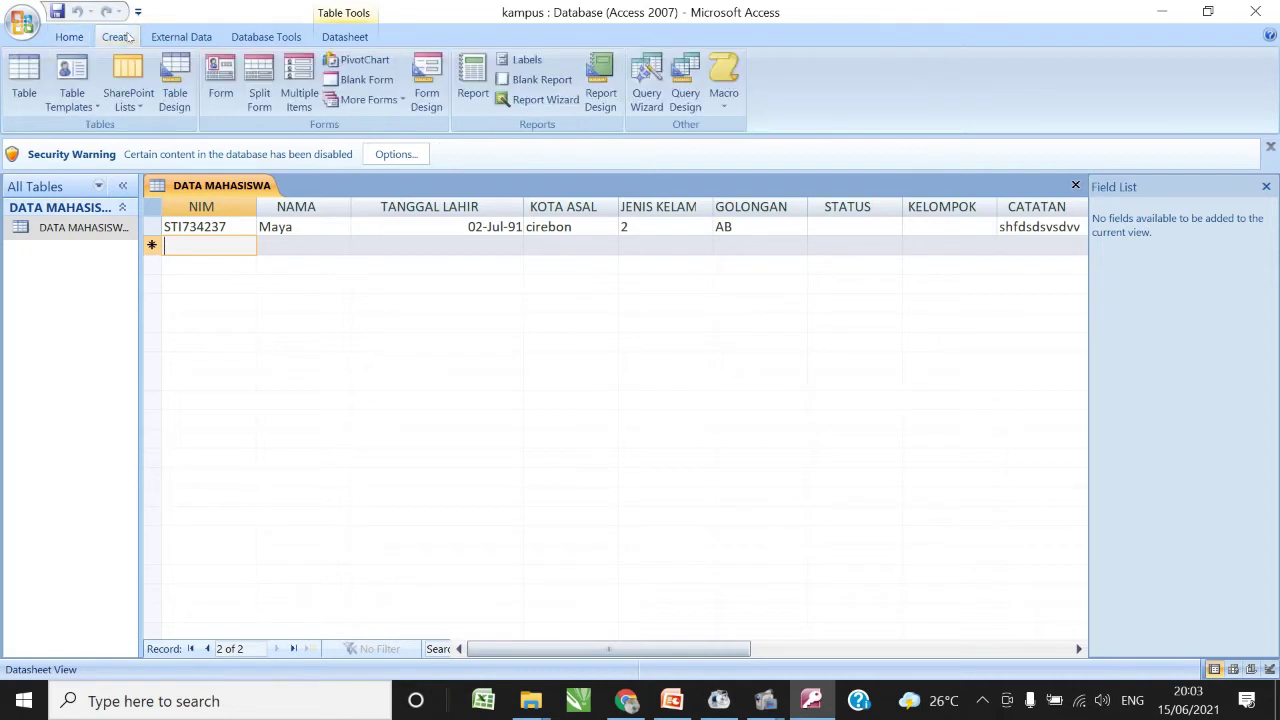
scroll(130, 38, up, 1)
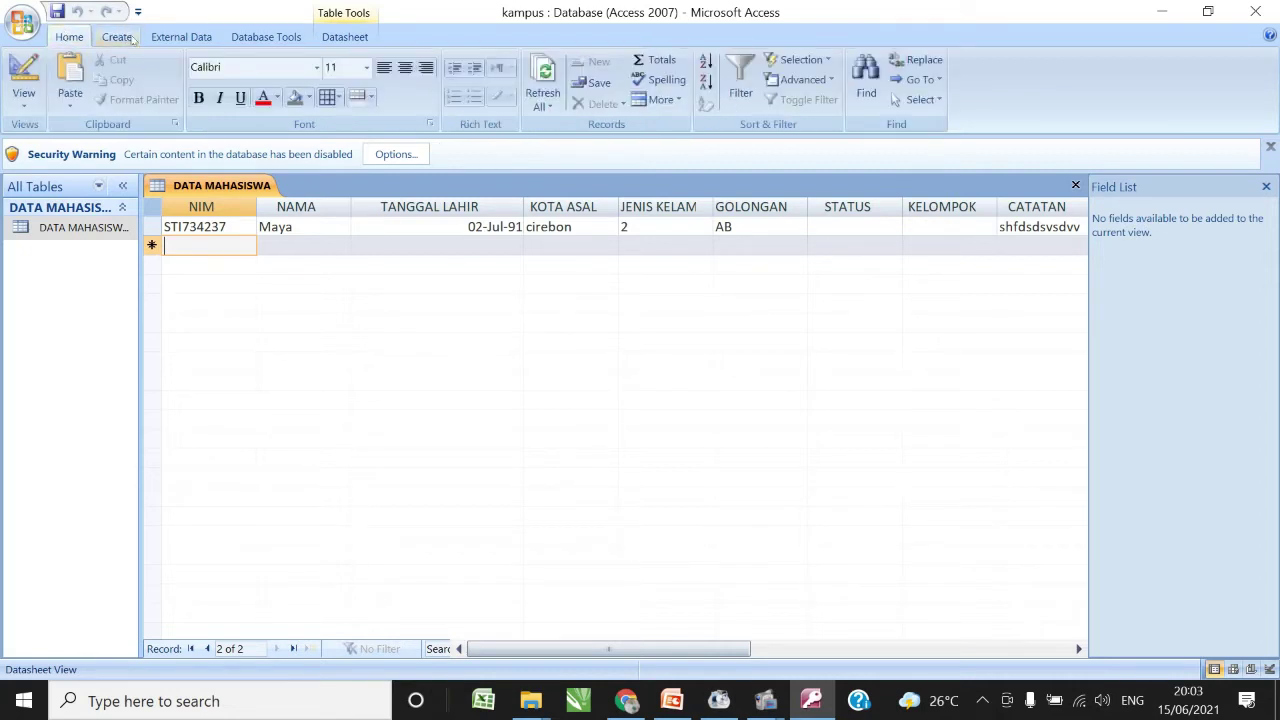
click(133, 38)
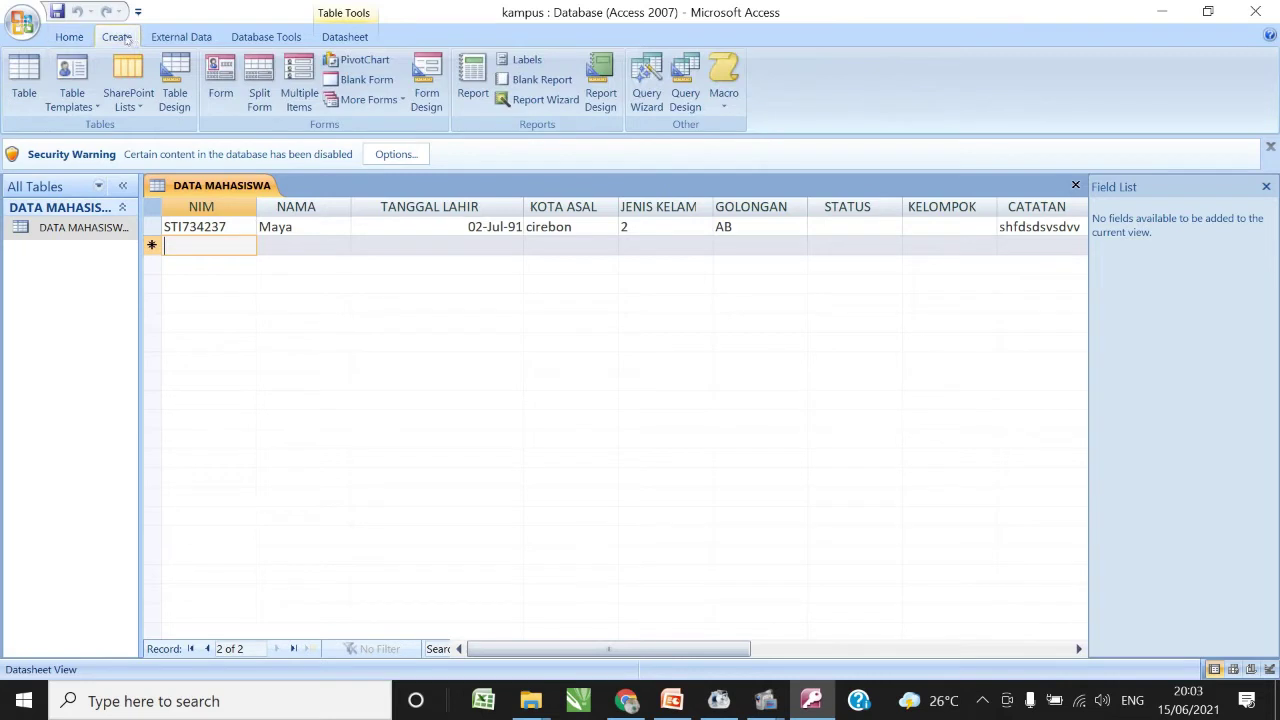
click(440, 90)
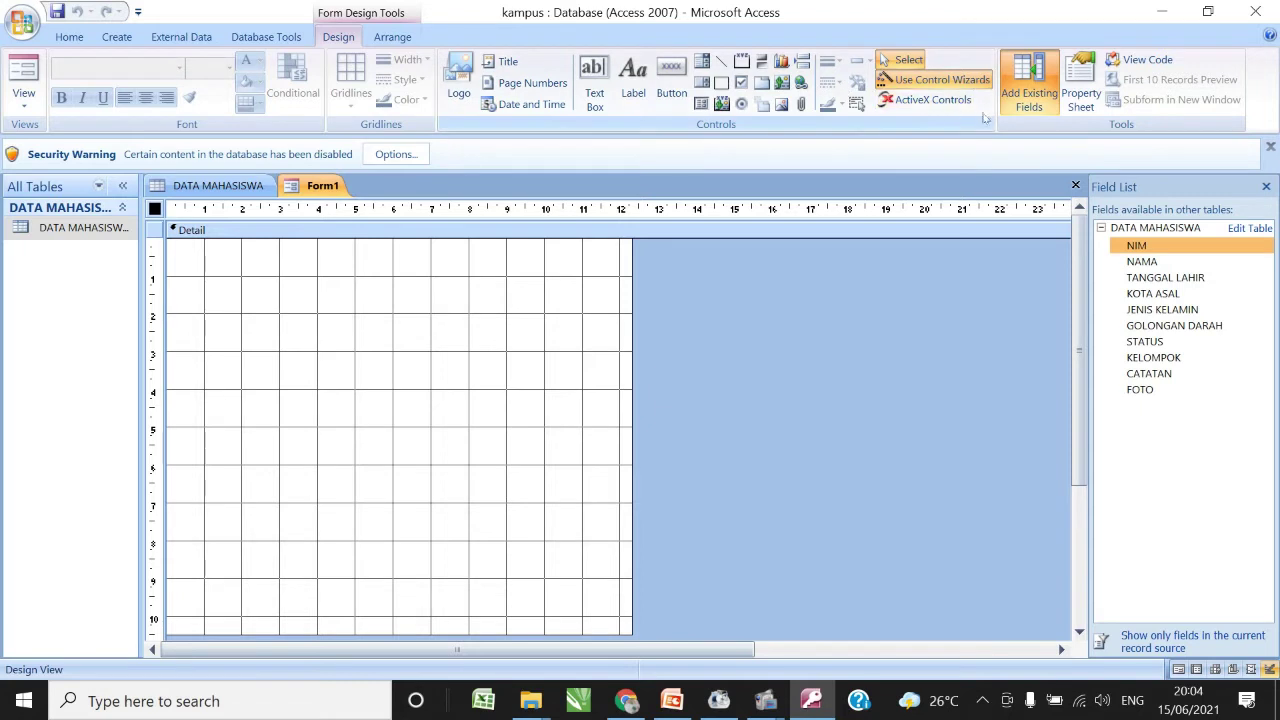
- Add NIM, NAMA, TANGGAL LAHIR and KOTA ASAL from the Field List, stacked in the Detail section
click(1029, 100)
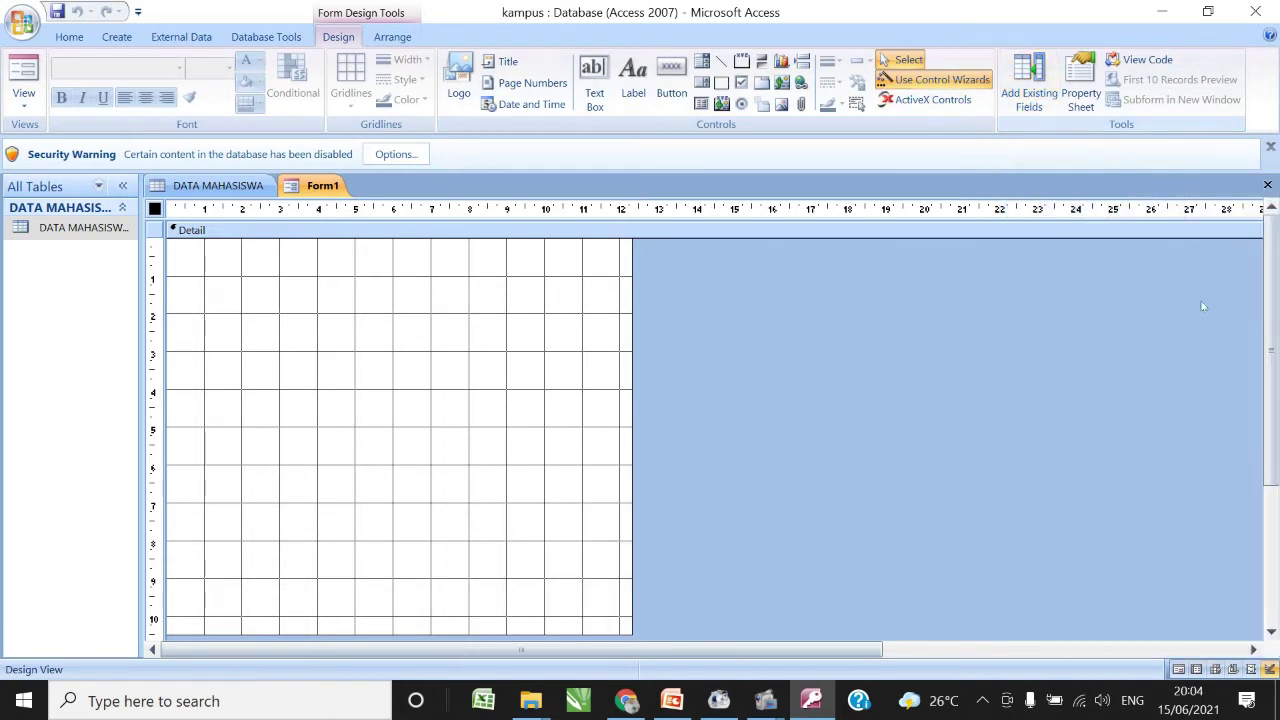
click(1032, 108)
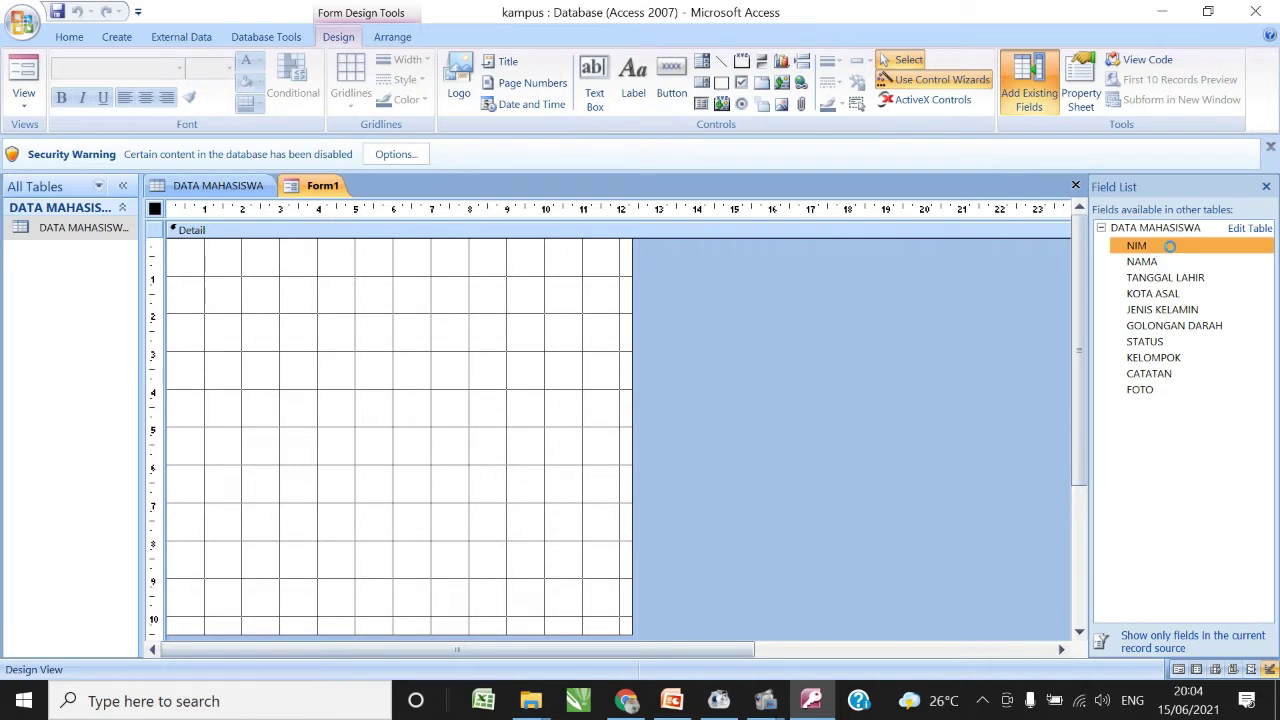
double_click(1170, 249)
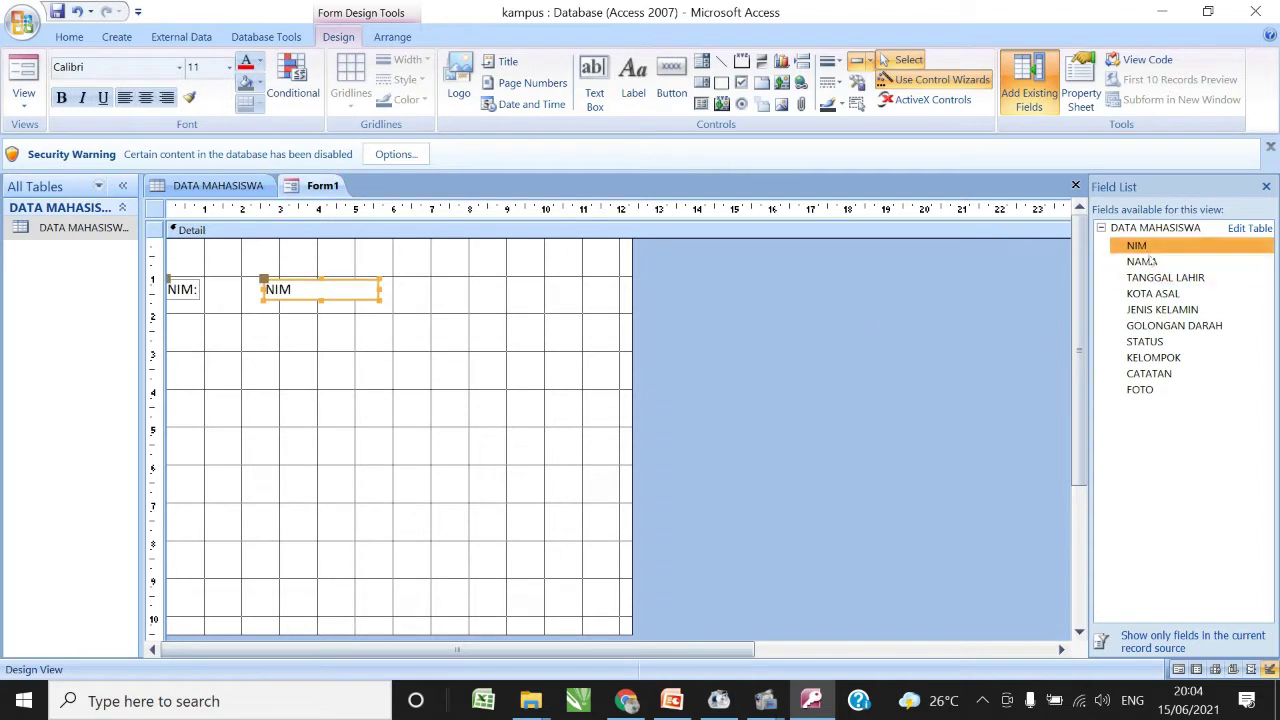
double_click(1142, 263)
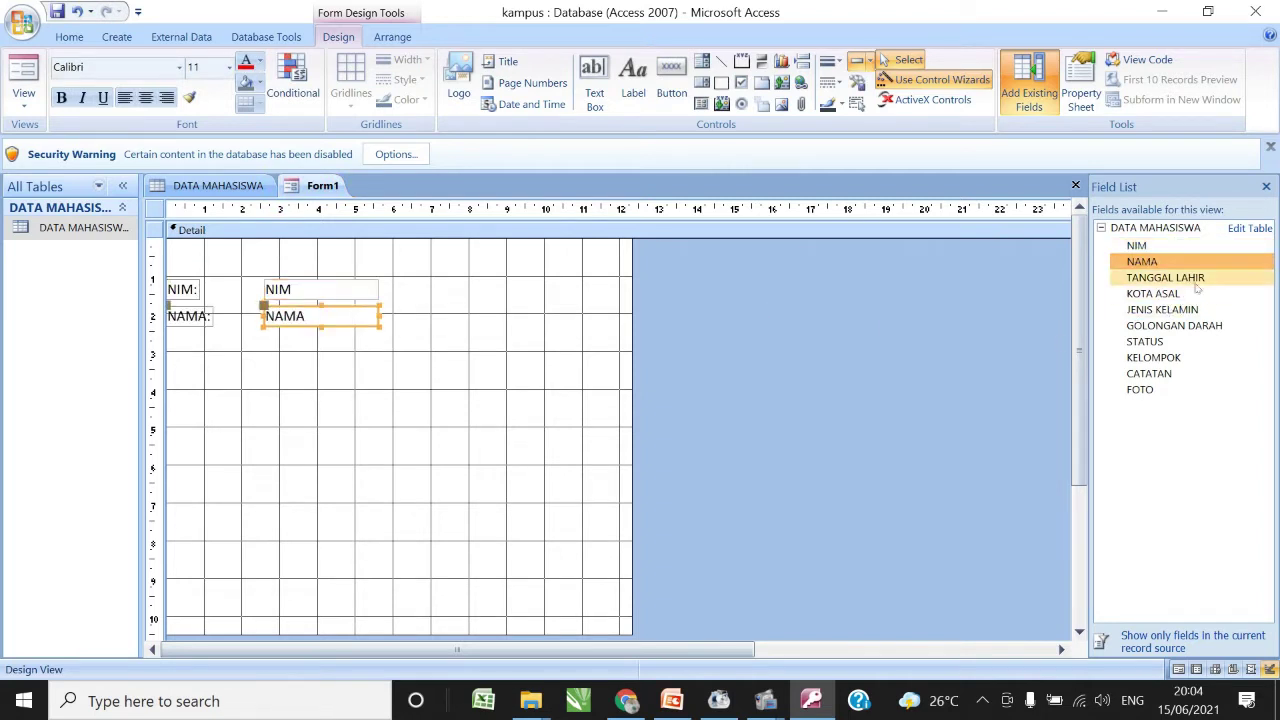
click(1190, 281)
double_click(1190, 281)
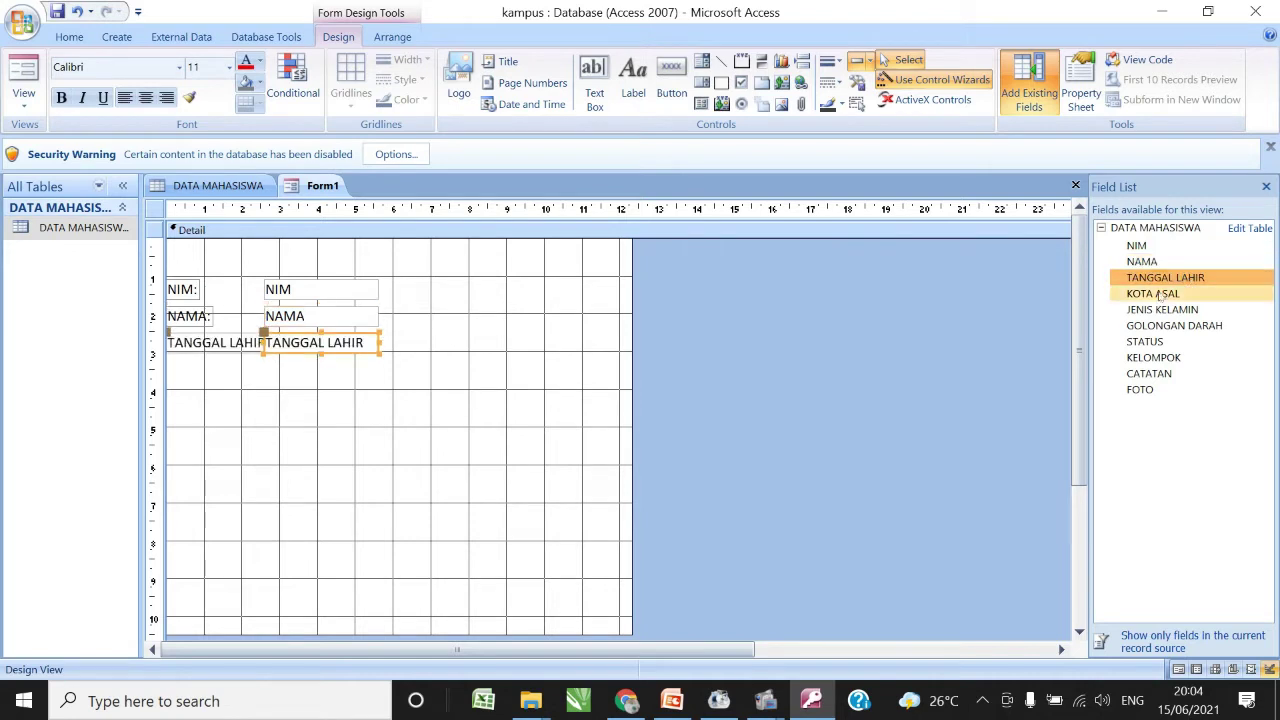
click(1156, 296)
double_click(1156, 296)
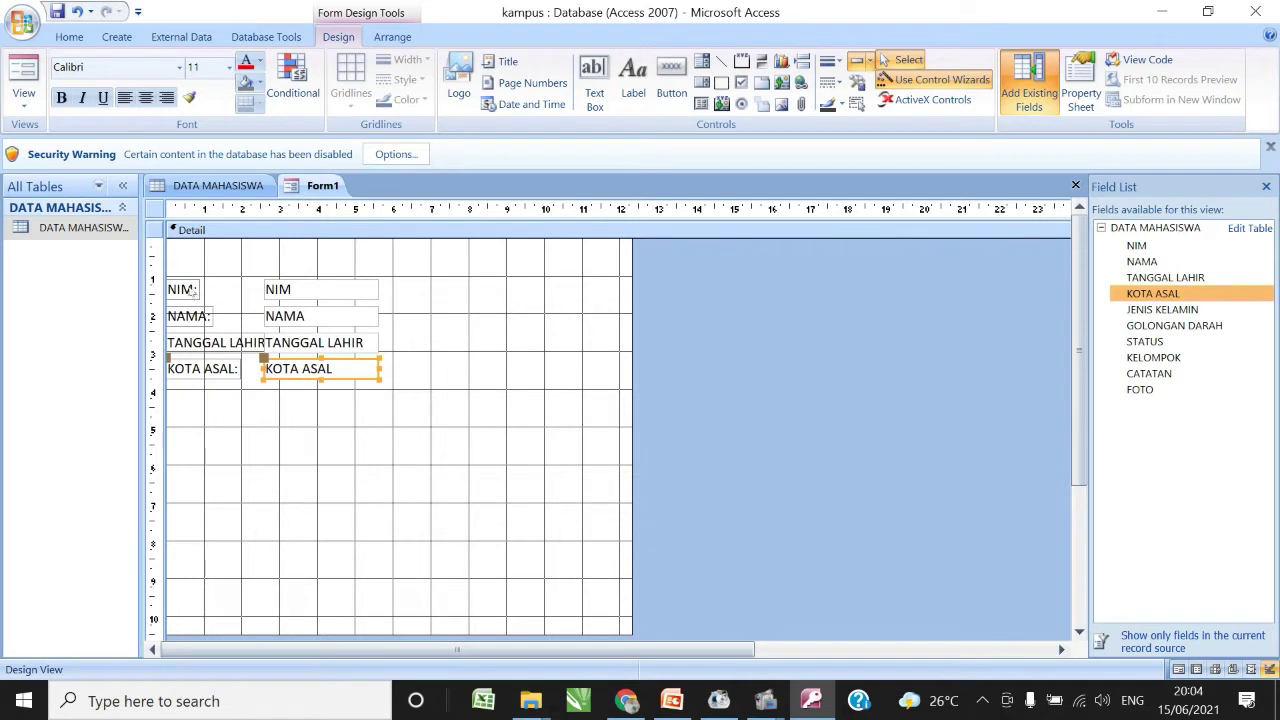
click(353, 425)
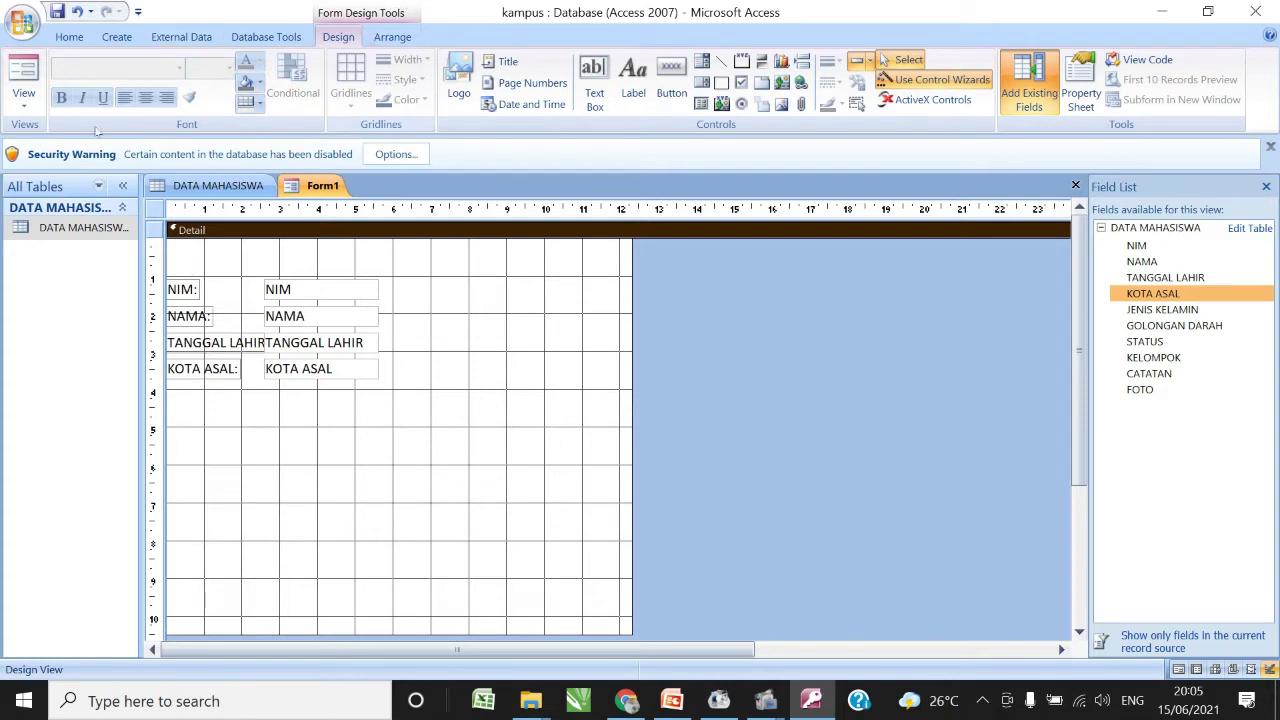
click(28, 98)
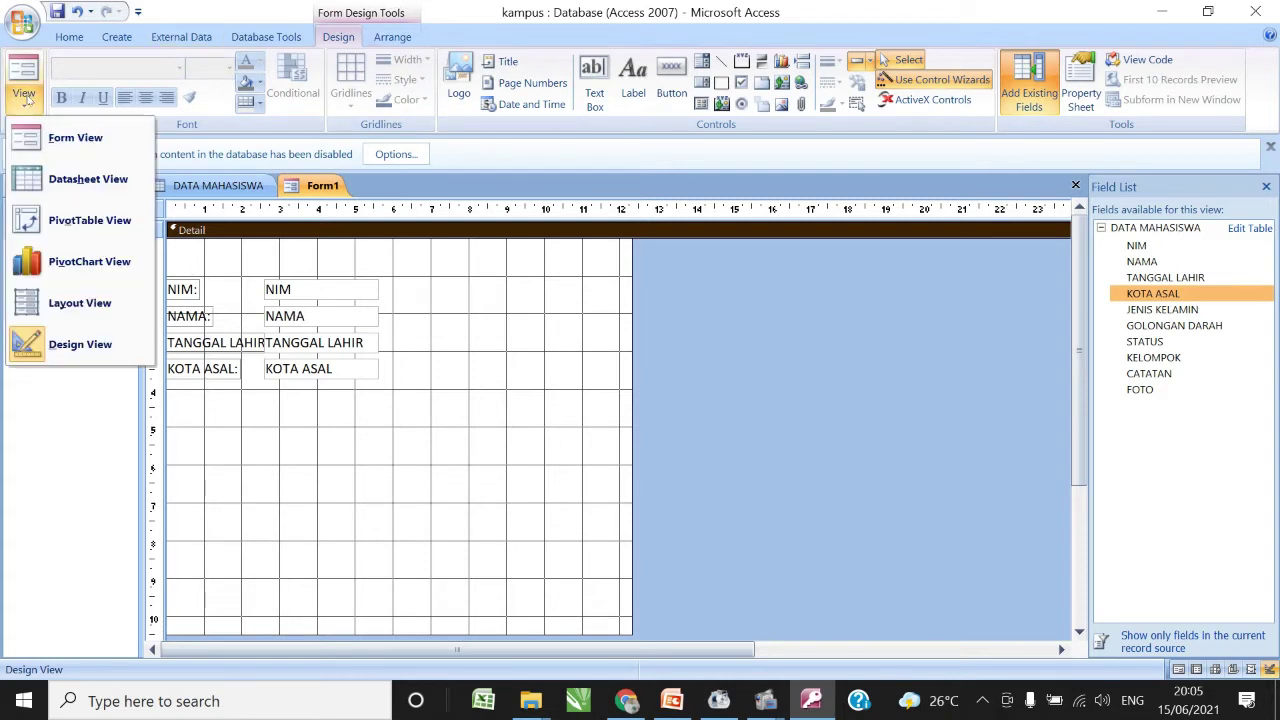
click(72, 138)
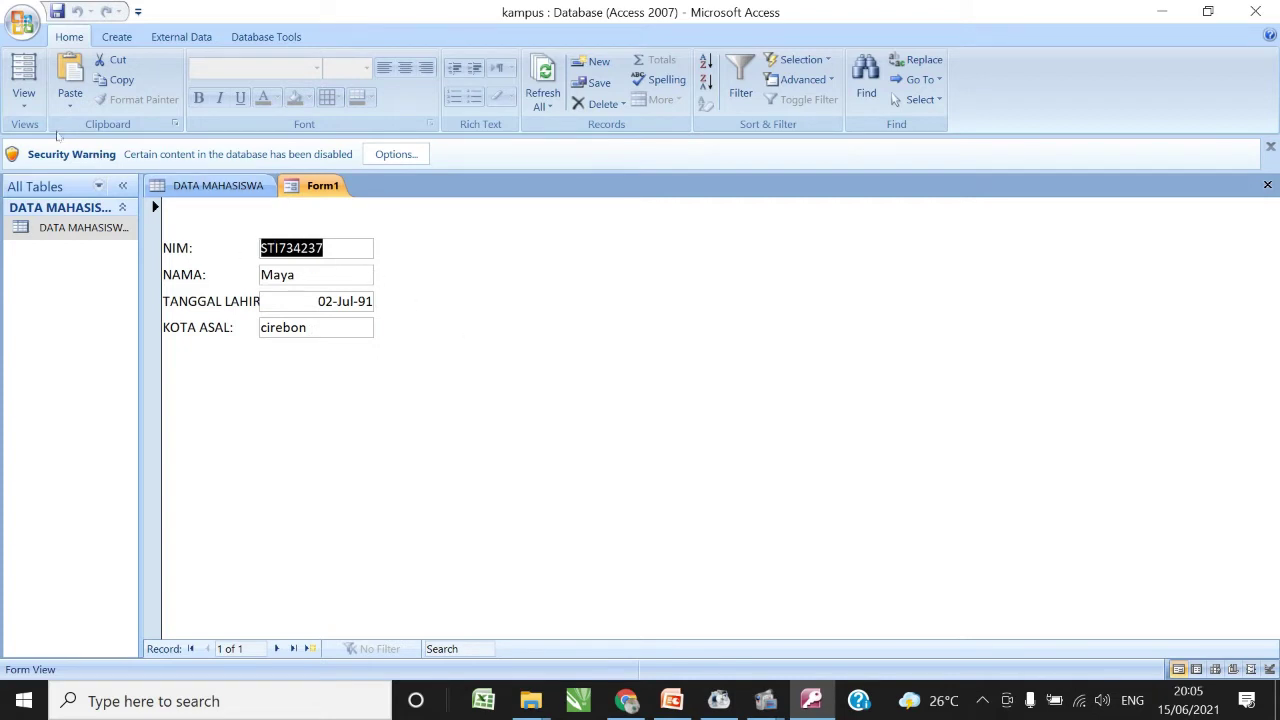
click(26, 104)
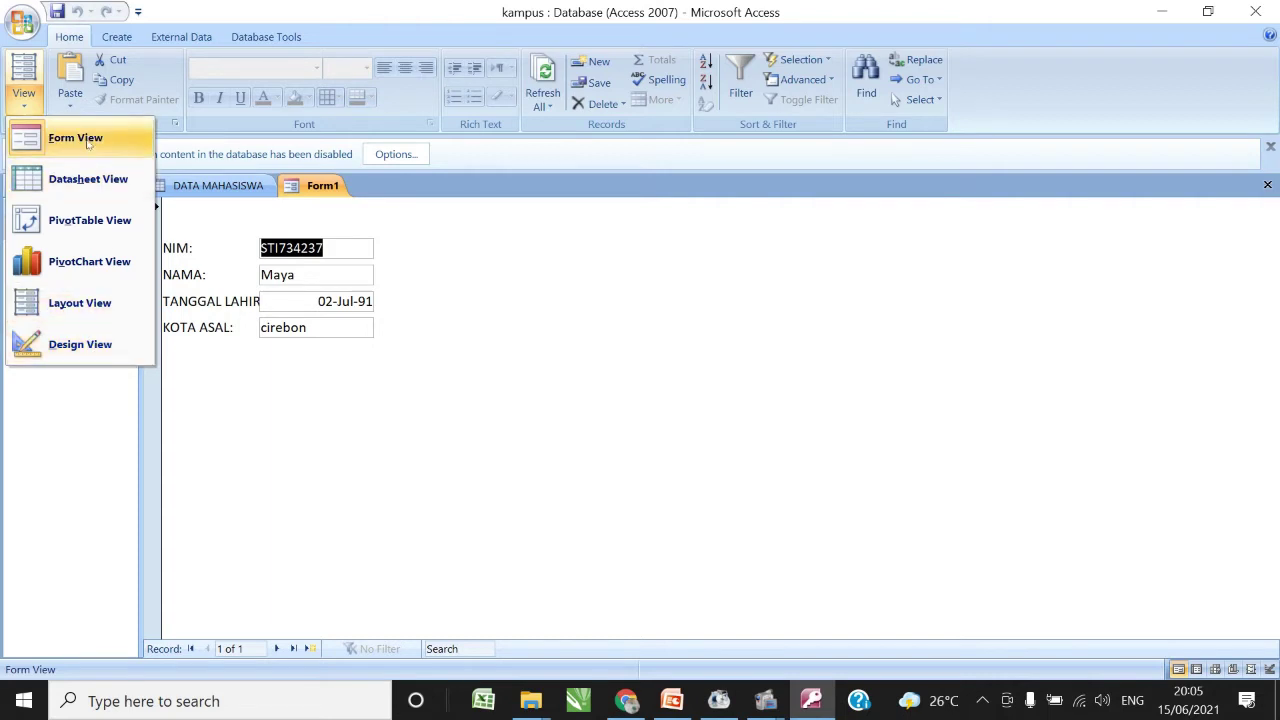
click(100, 350)
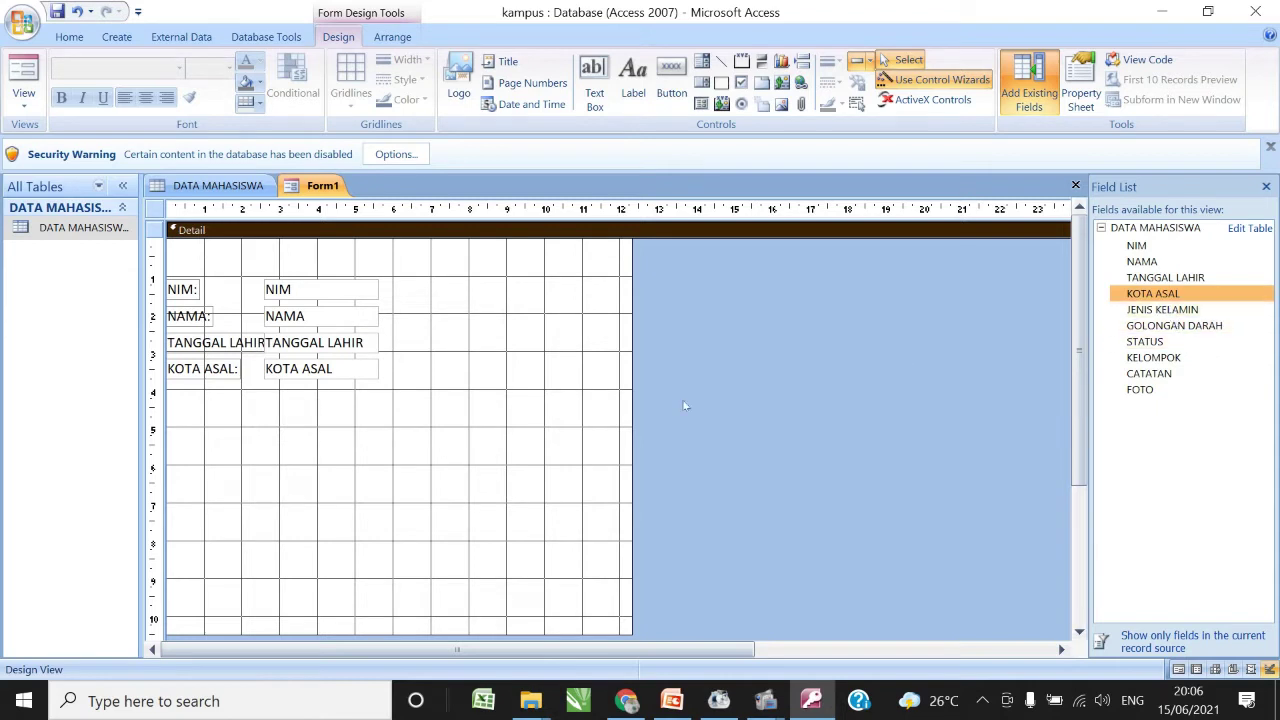
- Remove a placed JENIS KELAMIN field and draw an option group frame below KOTA ASAL
click(1185, 311)
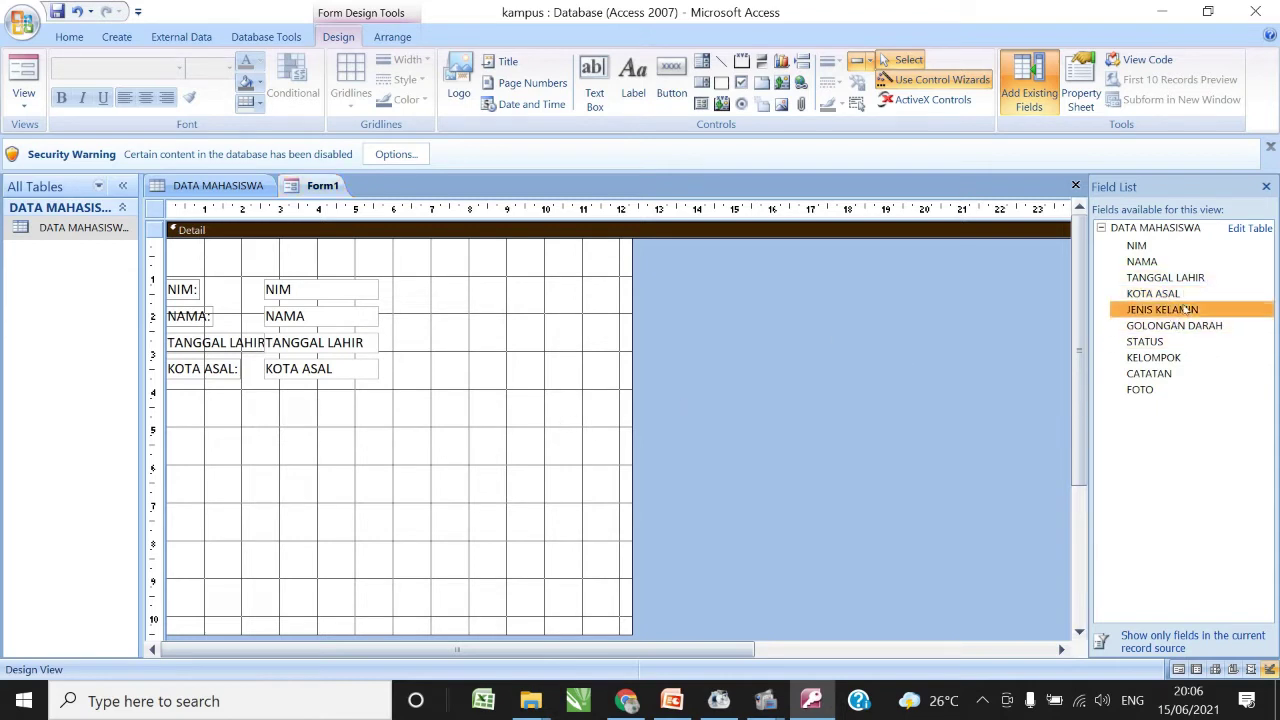
drag(1185, 311, 400, 395)
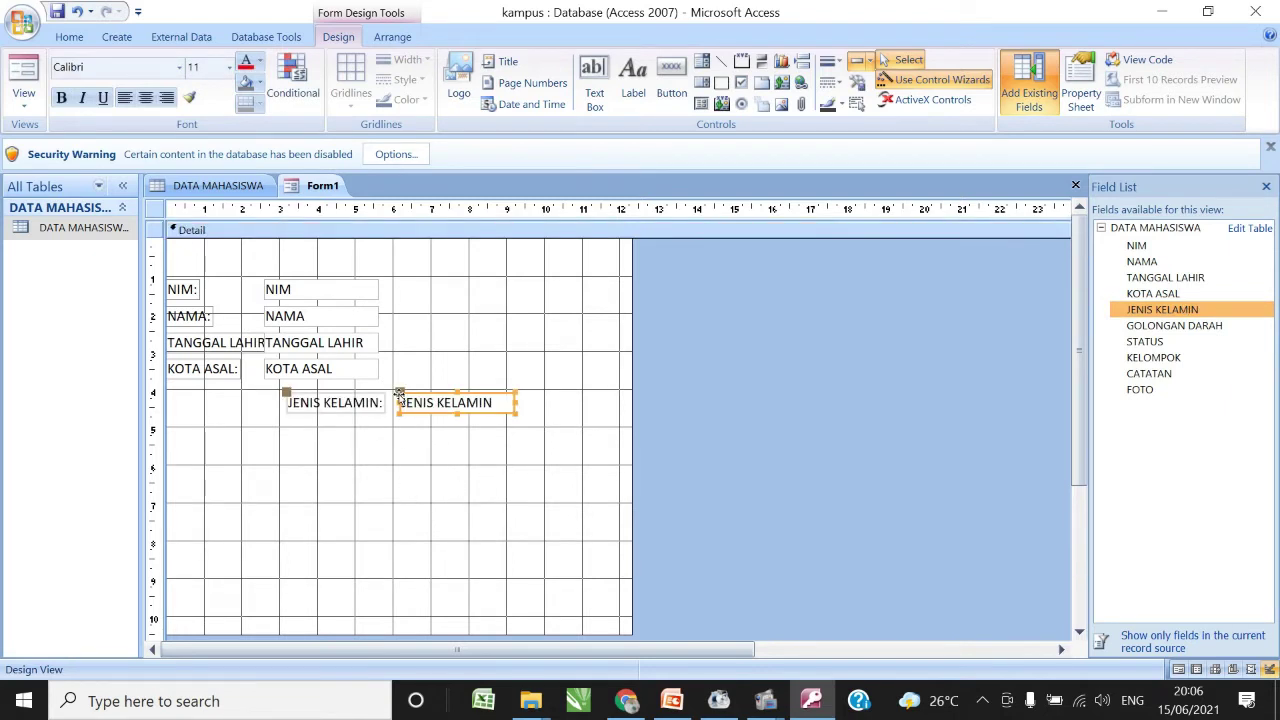
key(Delete)
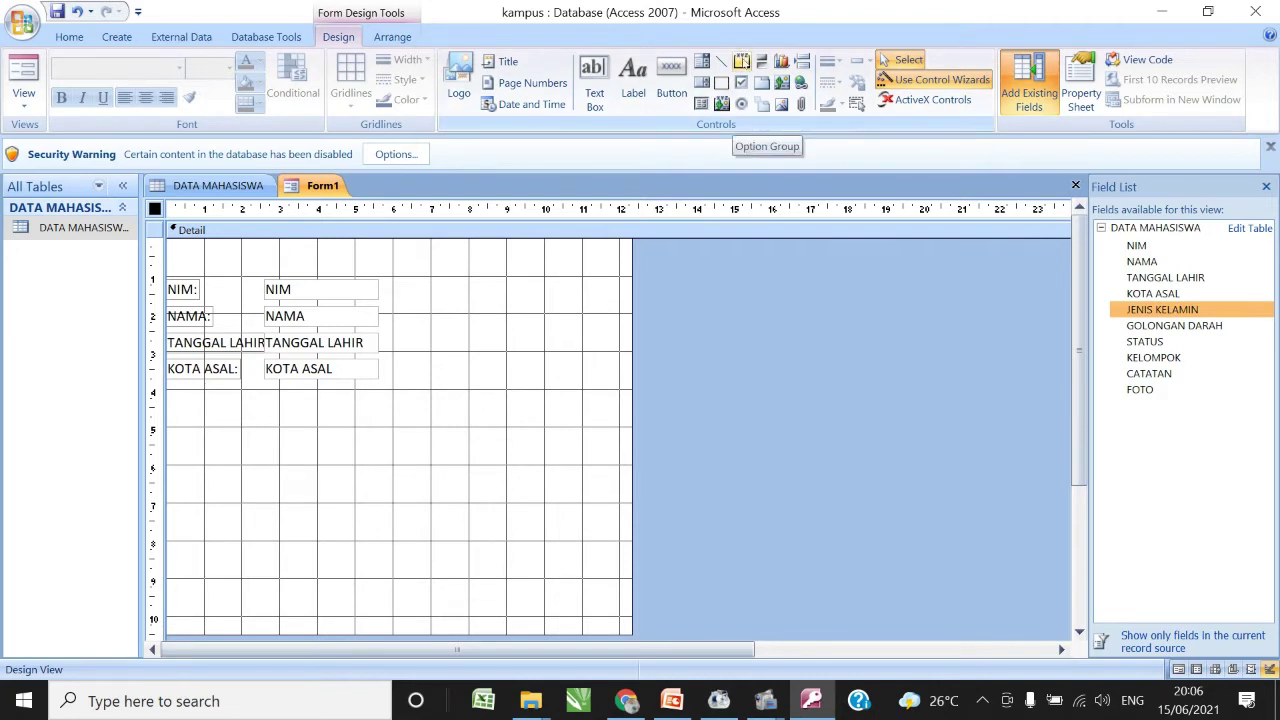
click(742, 62)
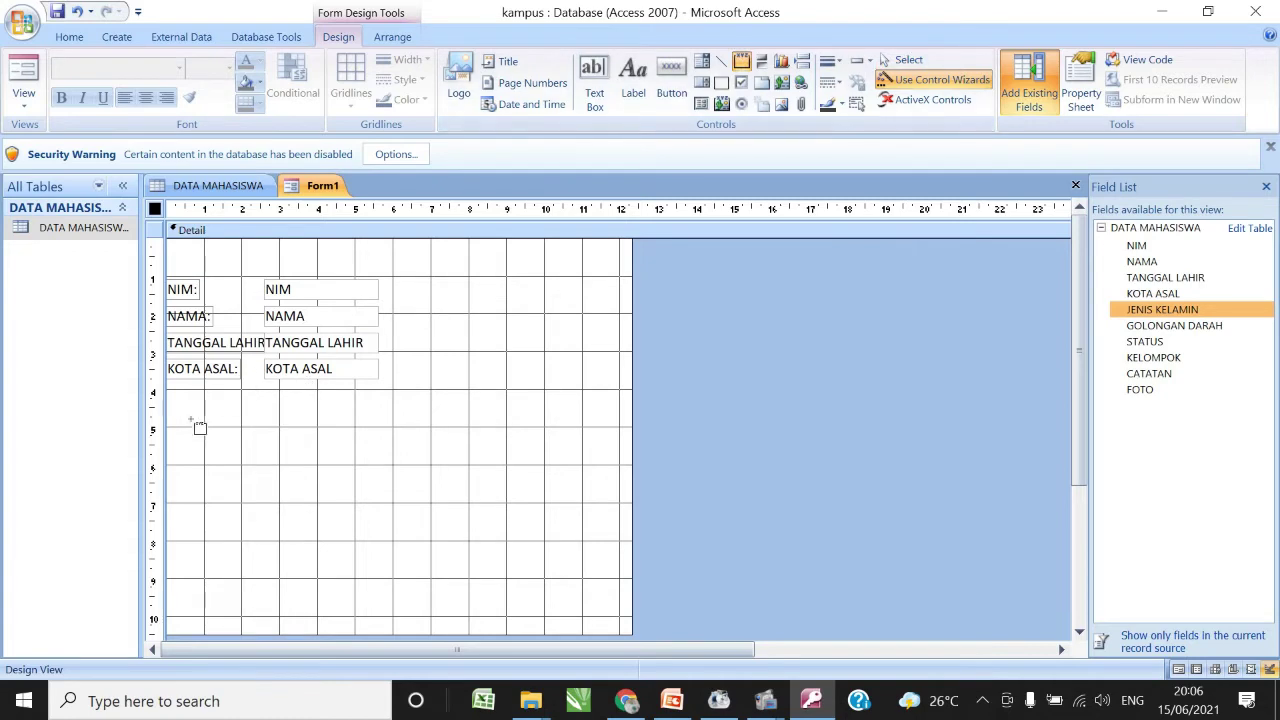
drag(228, 414, 343, 530)
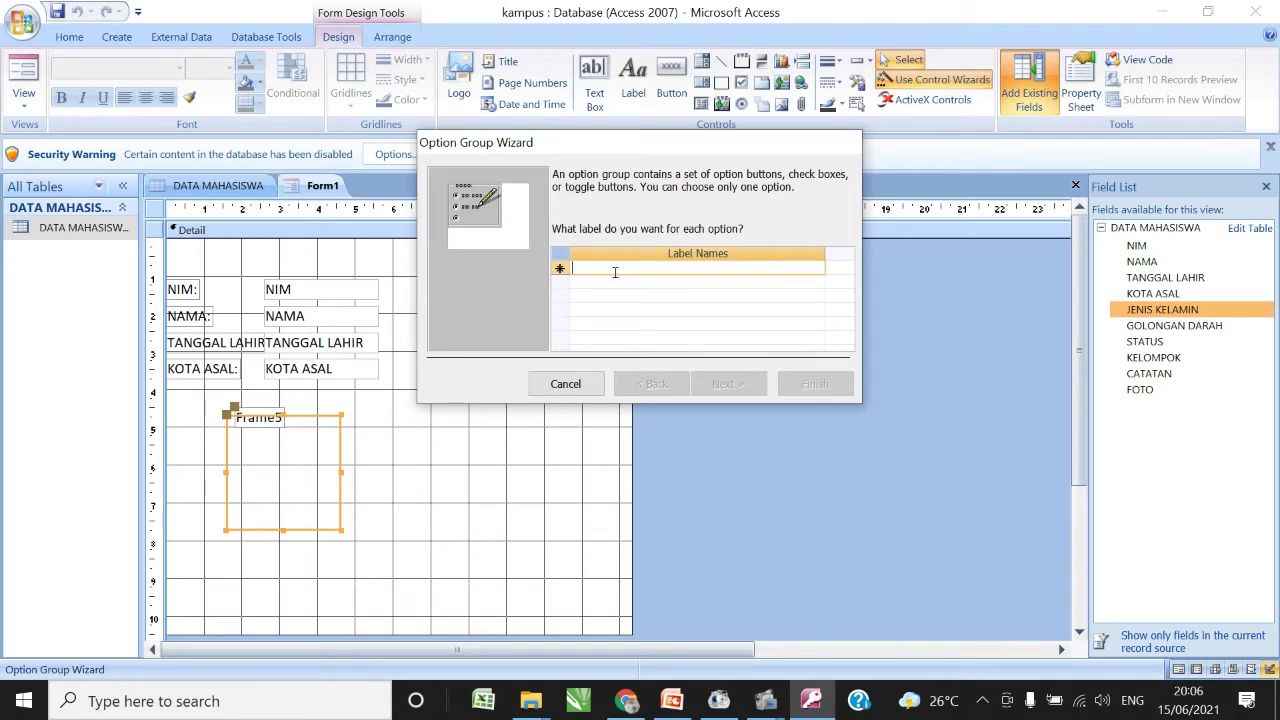
- Enter option labels Laki laki and Perempuan, keep Laki laki as default, with values 1 and 2
text(Laki laki)
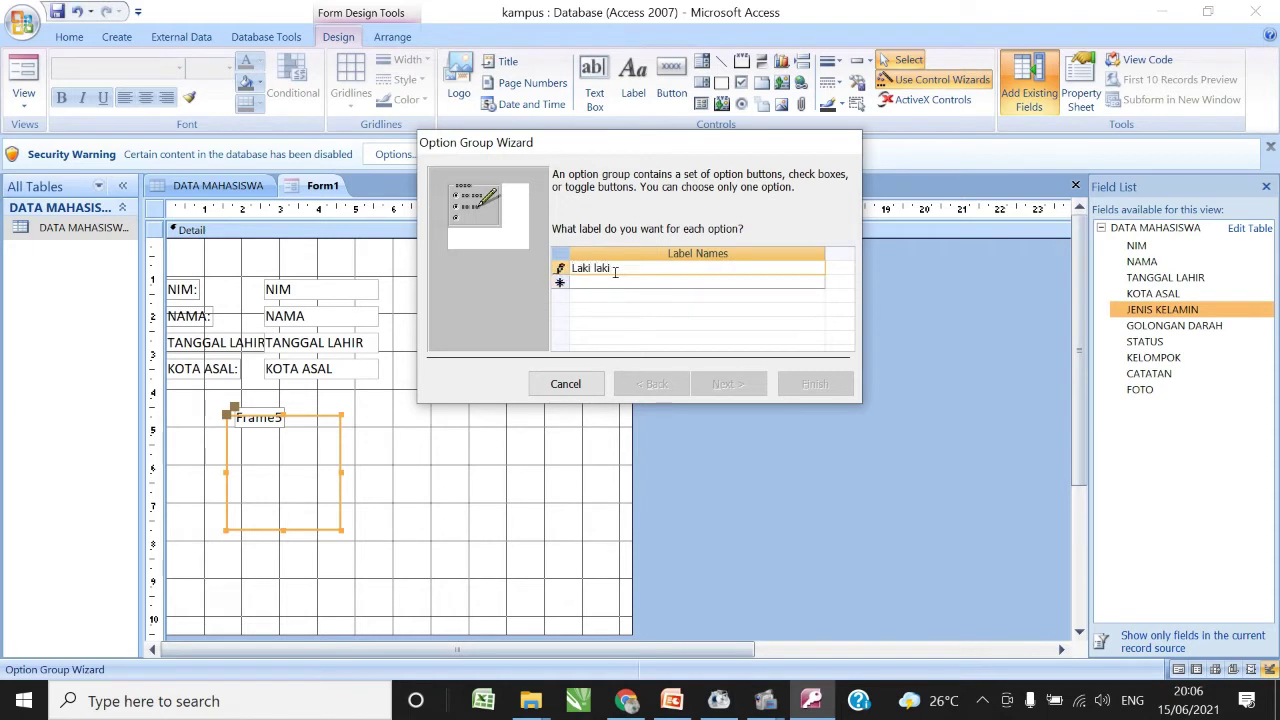
key(Tab)
text(P)
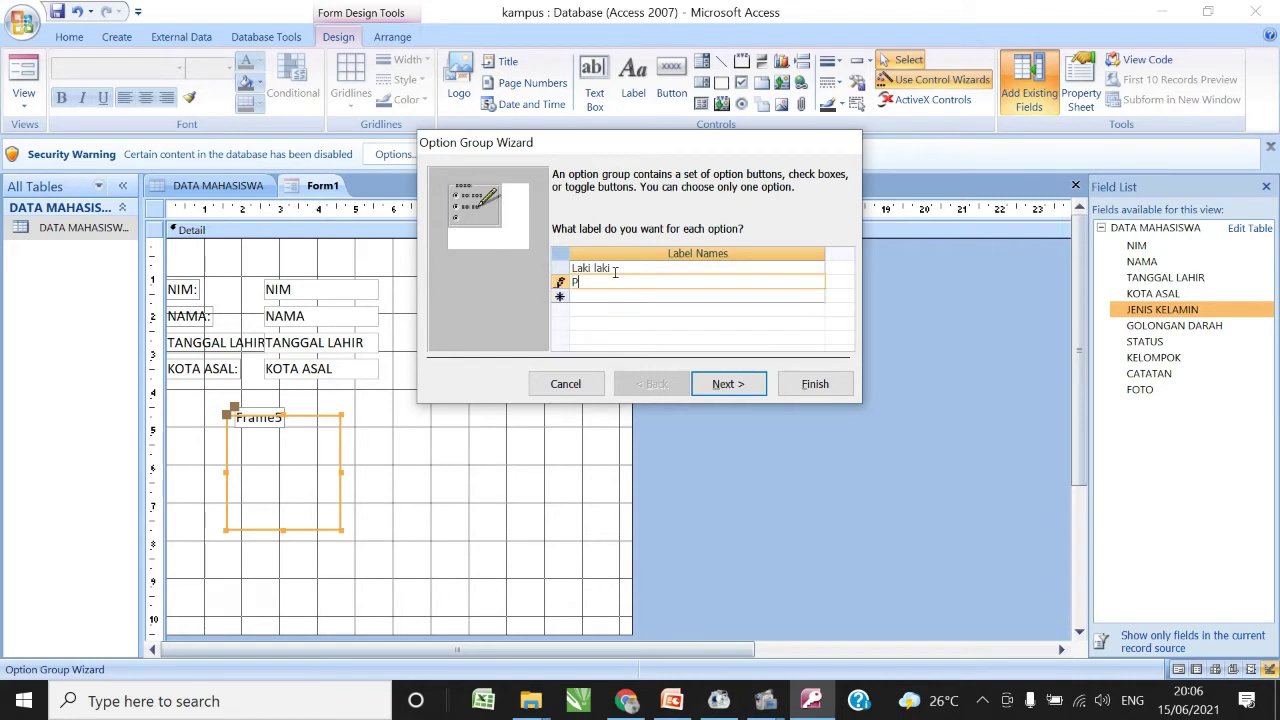
text(erempuan)
click(735, 384)
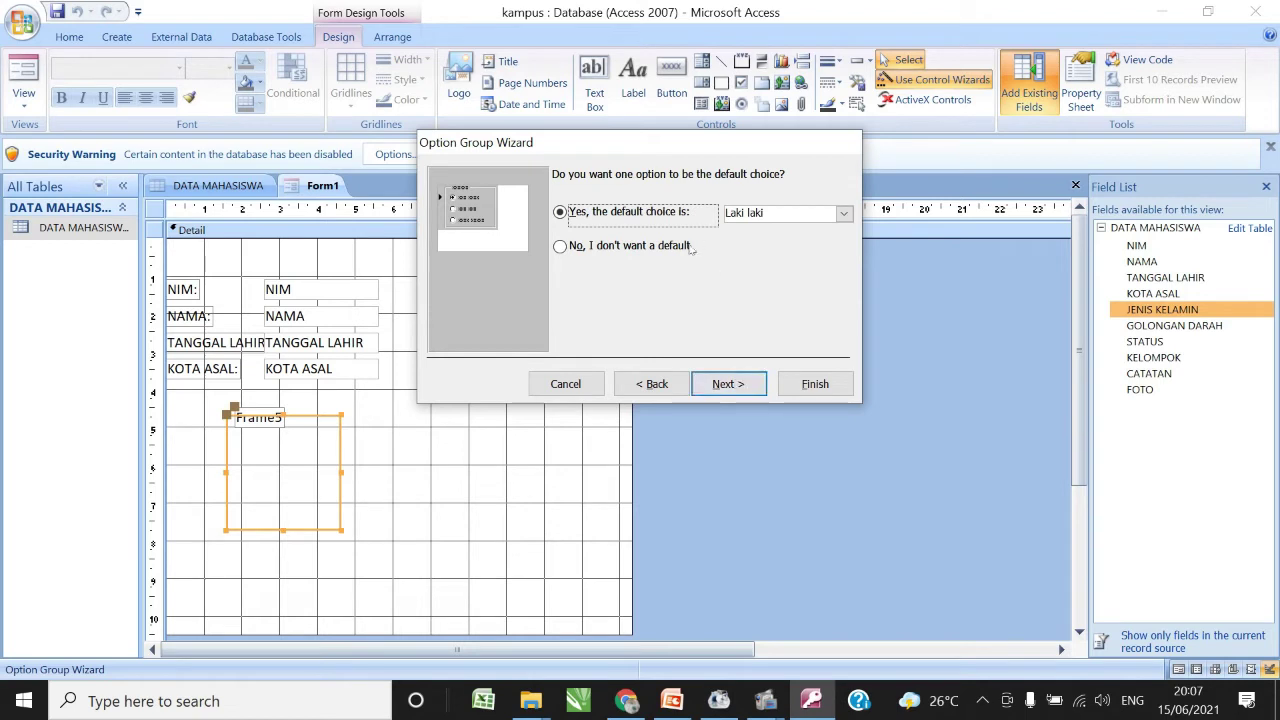
click(737, 384)
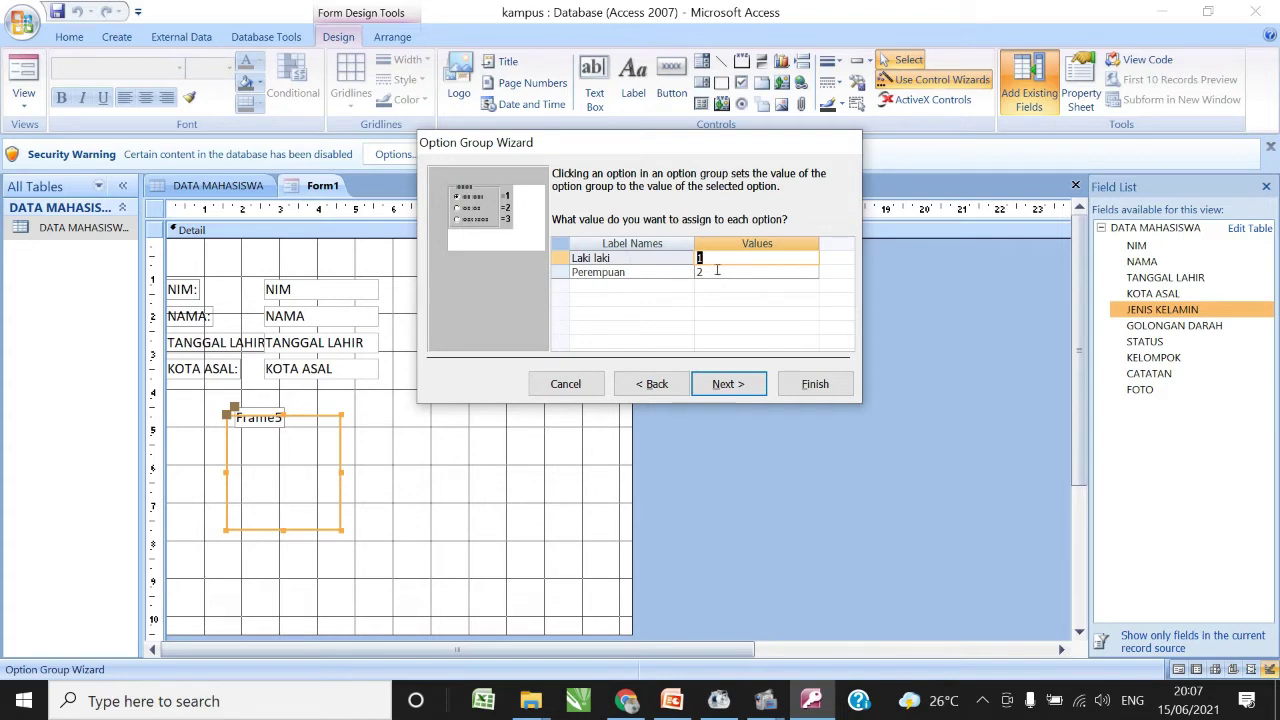
click(725, 386)
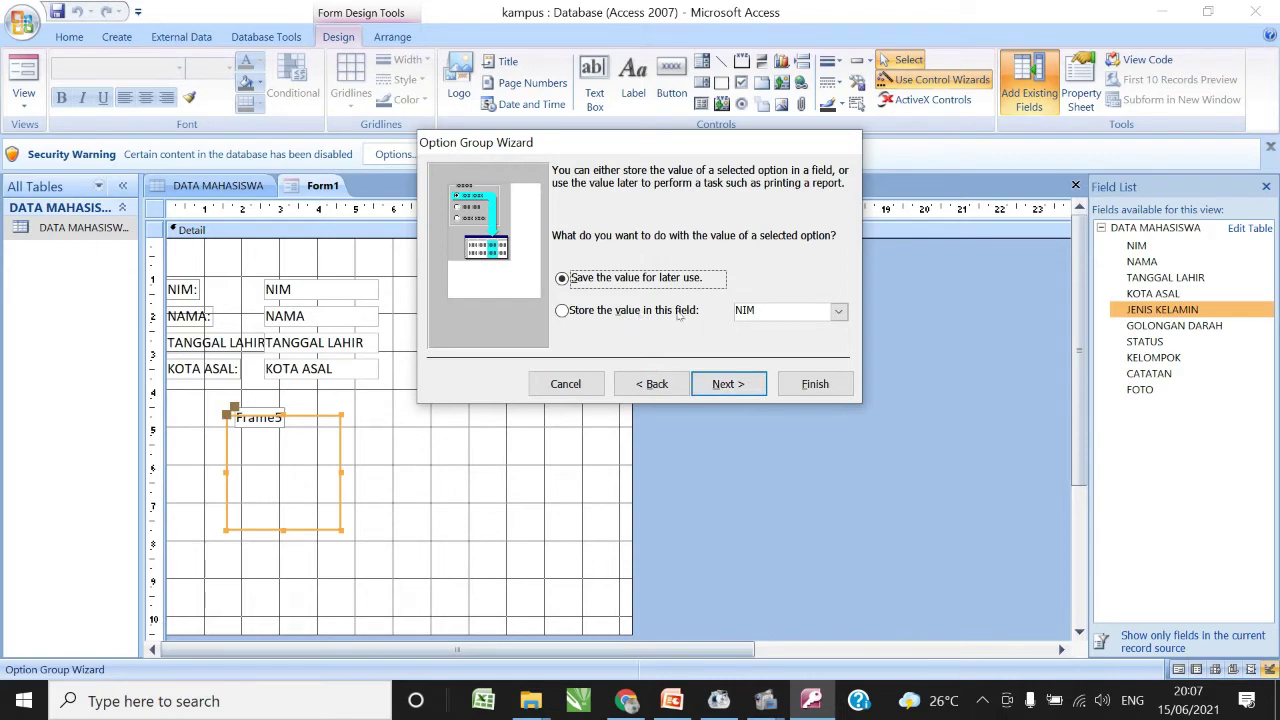
- Store the option group's chosen value in the JENIS KELAMIN field, keeping option buttons
click(682, 315)
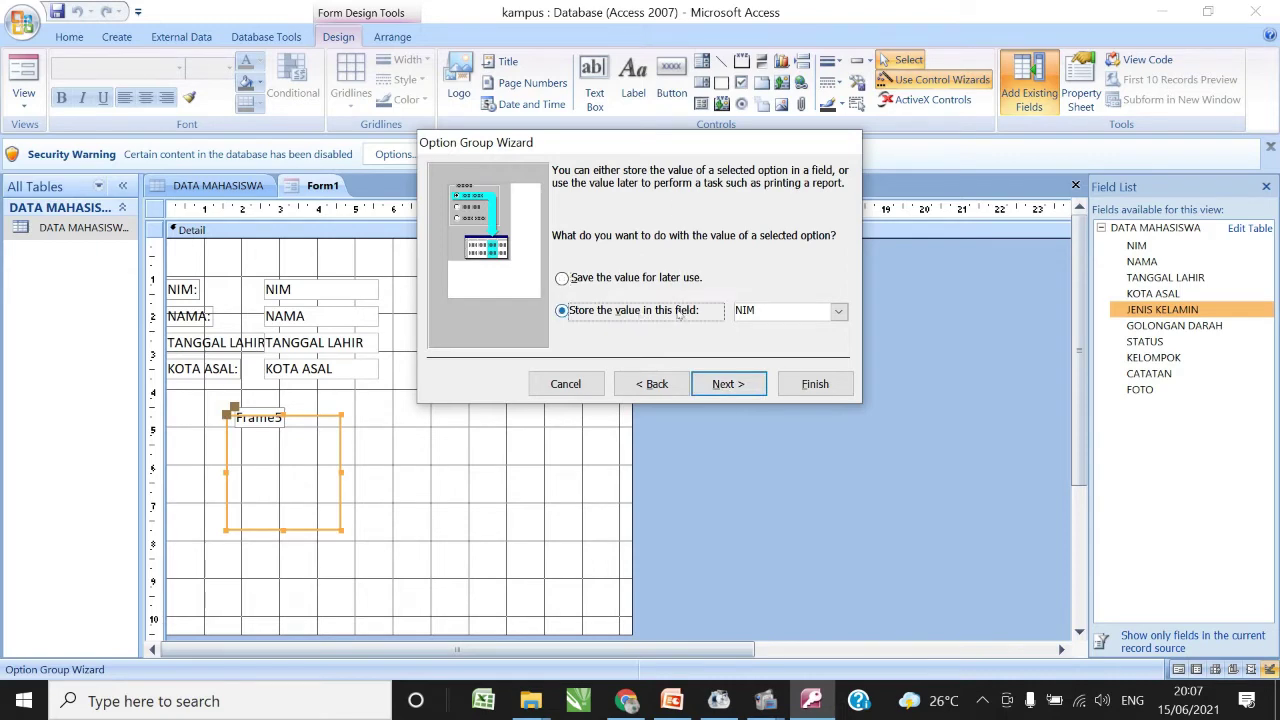
click(838, 311)
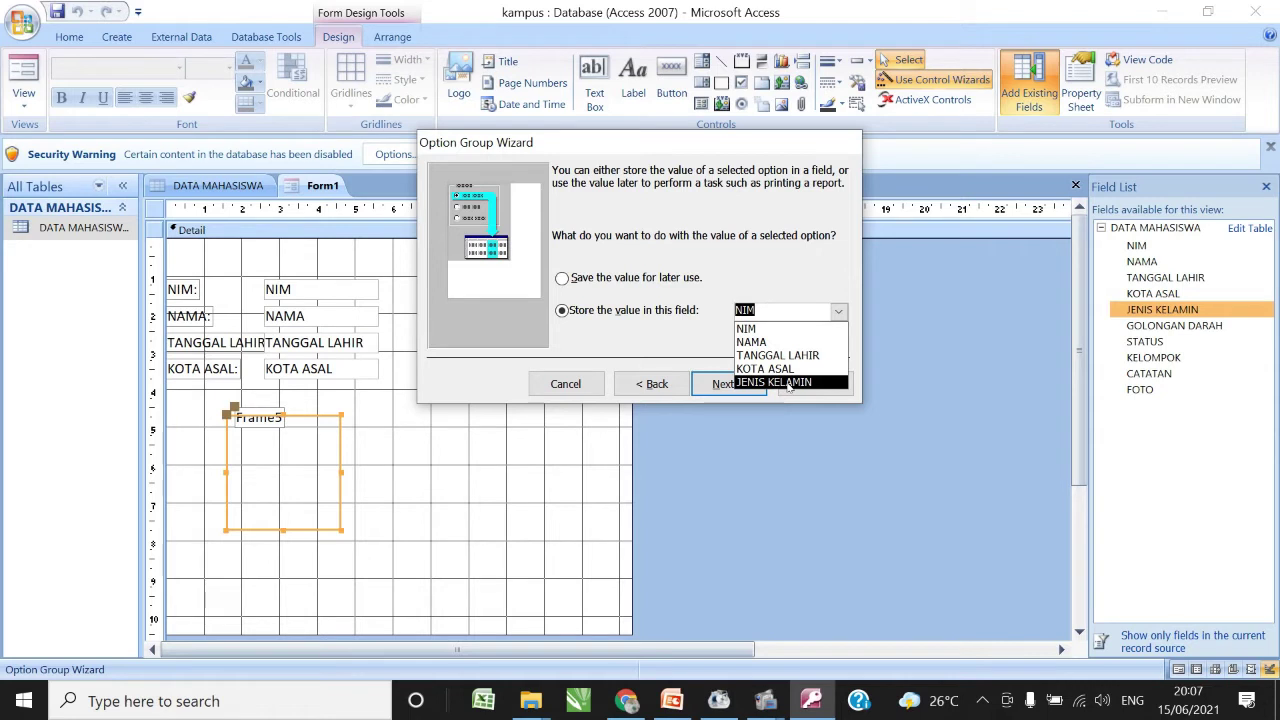
click(790, 383)
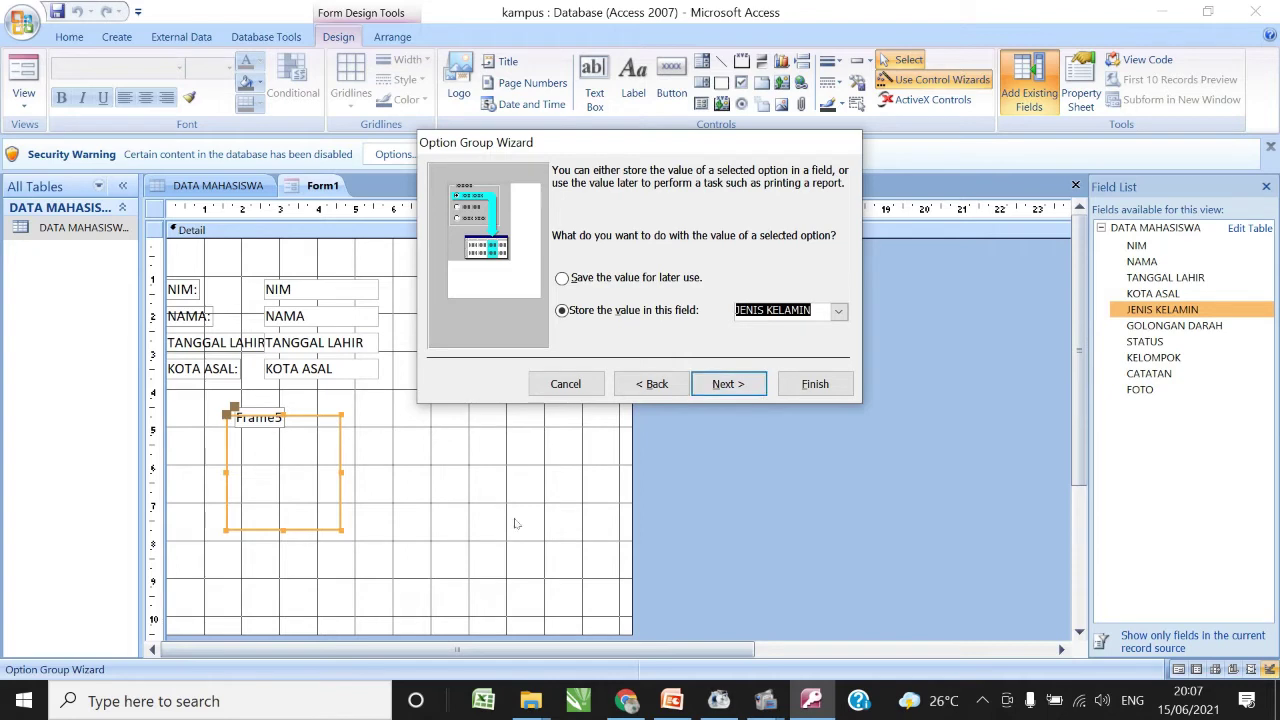
click(838, 311)
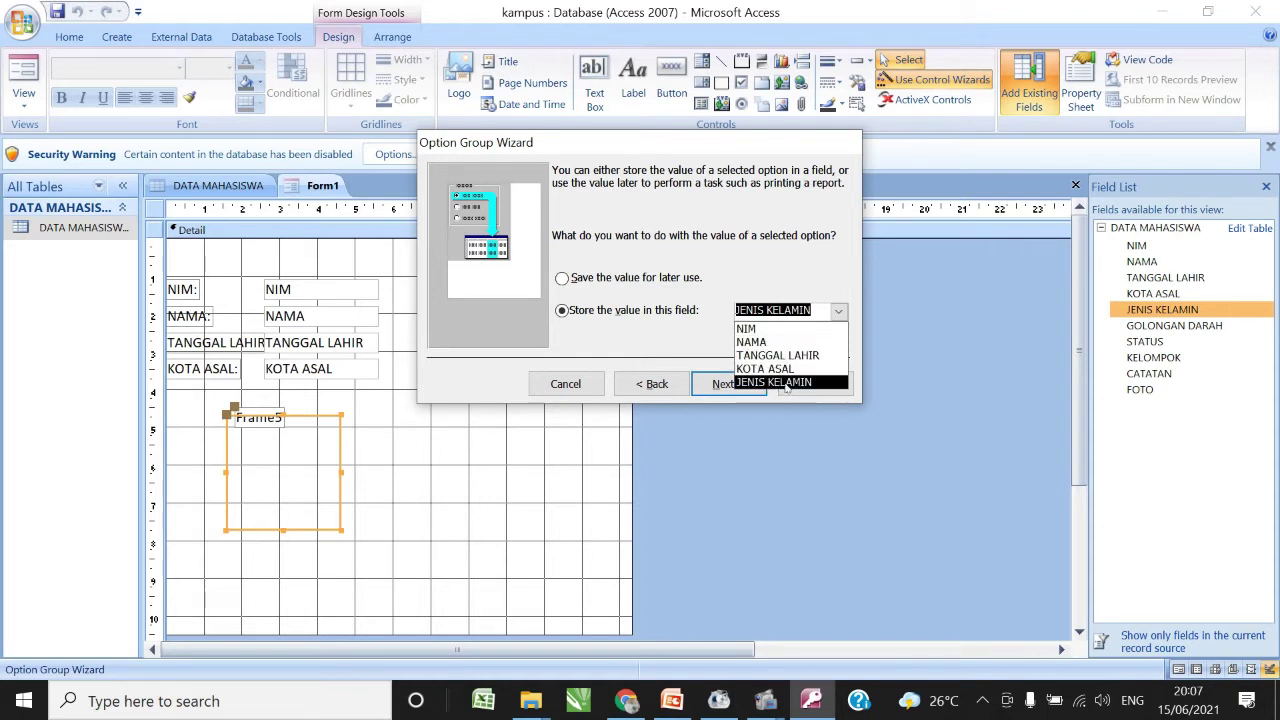
click(787, 383)
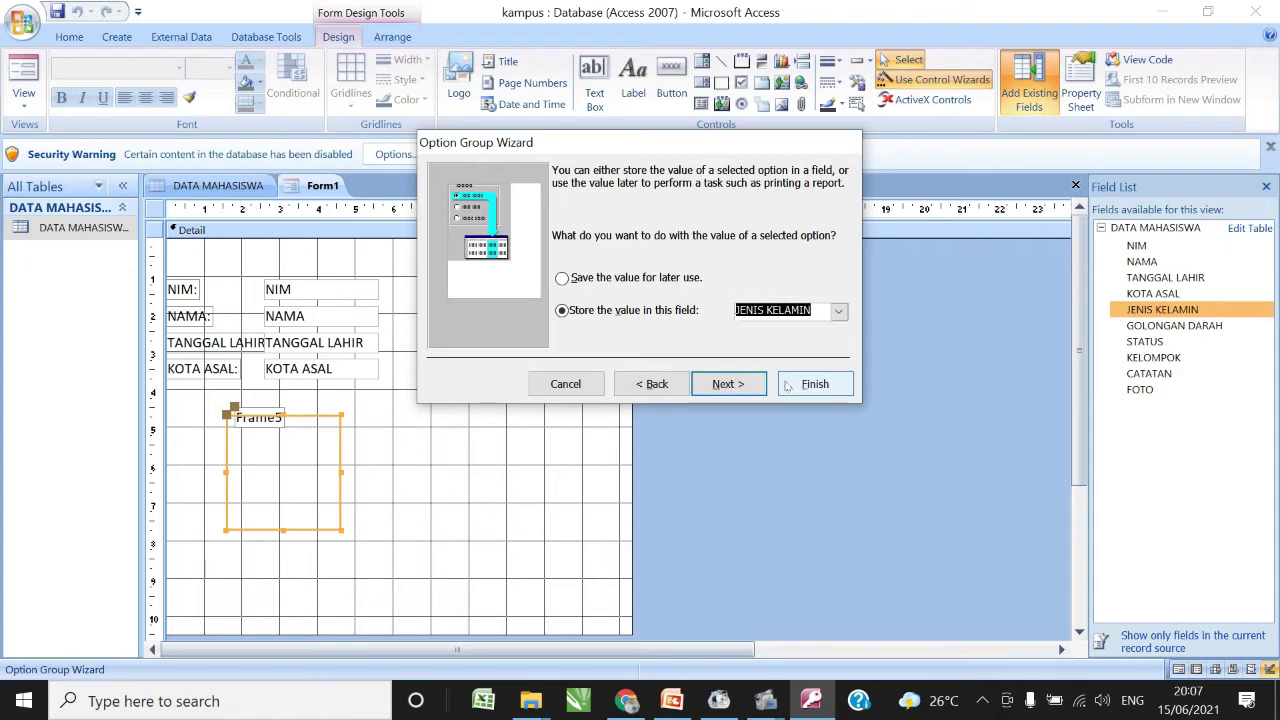
click(728, 390)
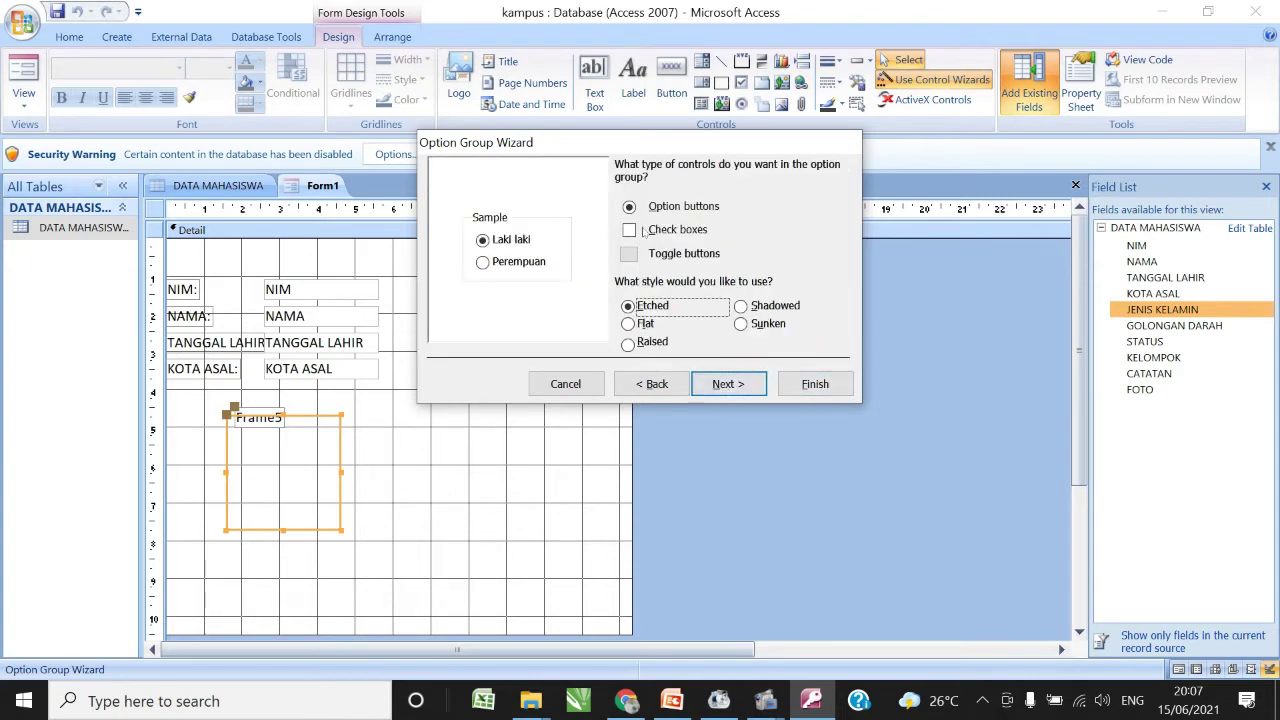
click(629, 207)
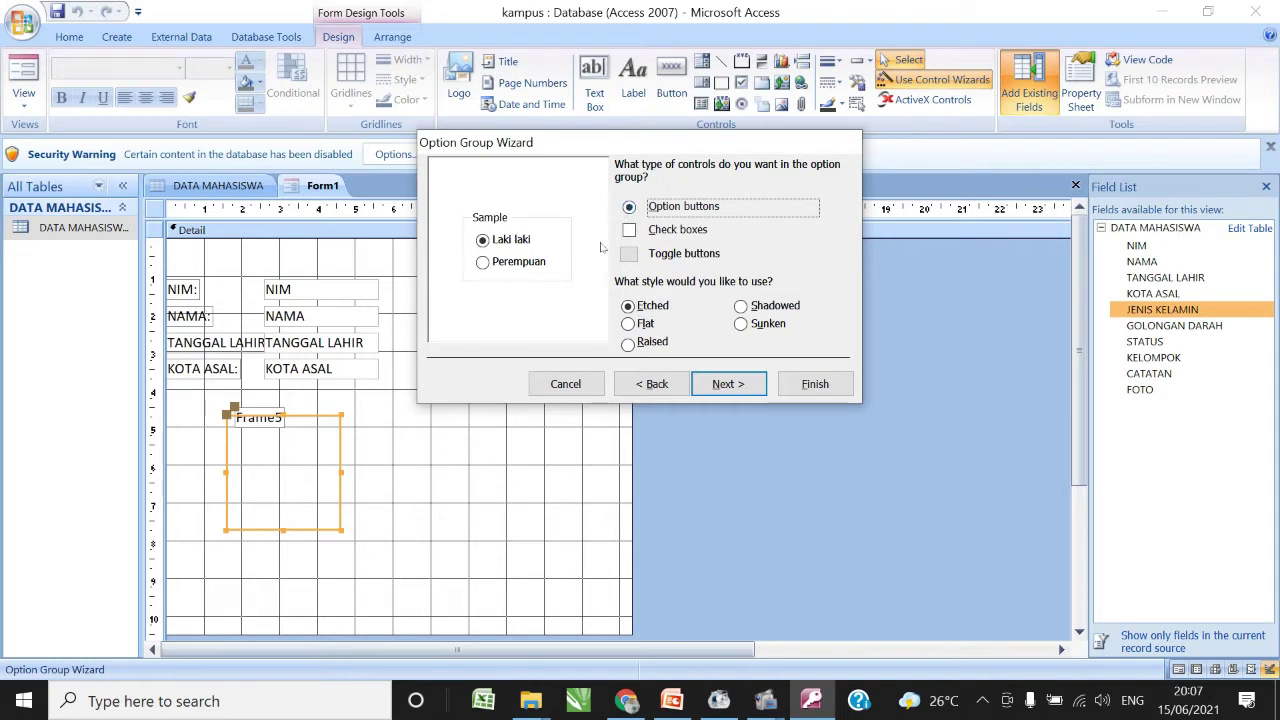
- Choose option buttons with the Shadowed style for the group
click(629, 230)
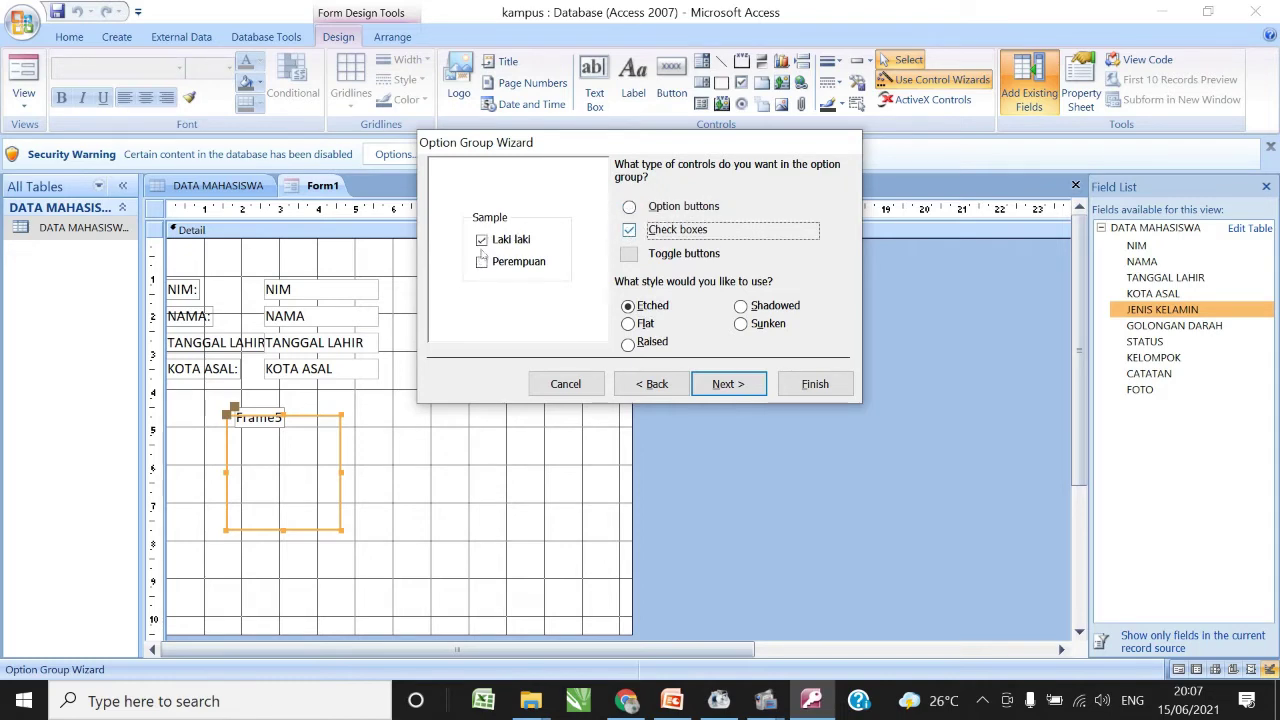
click(761, 312)
click(647, 326)
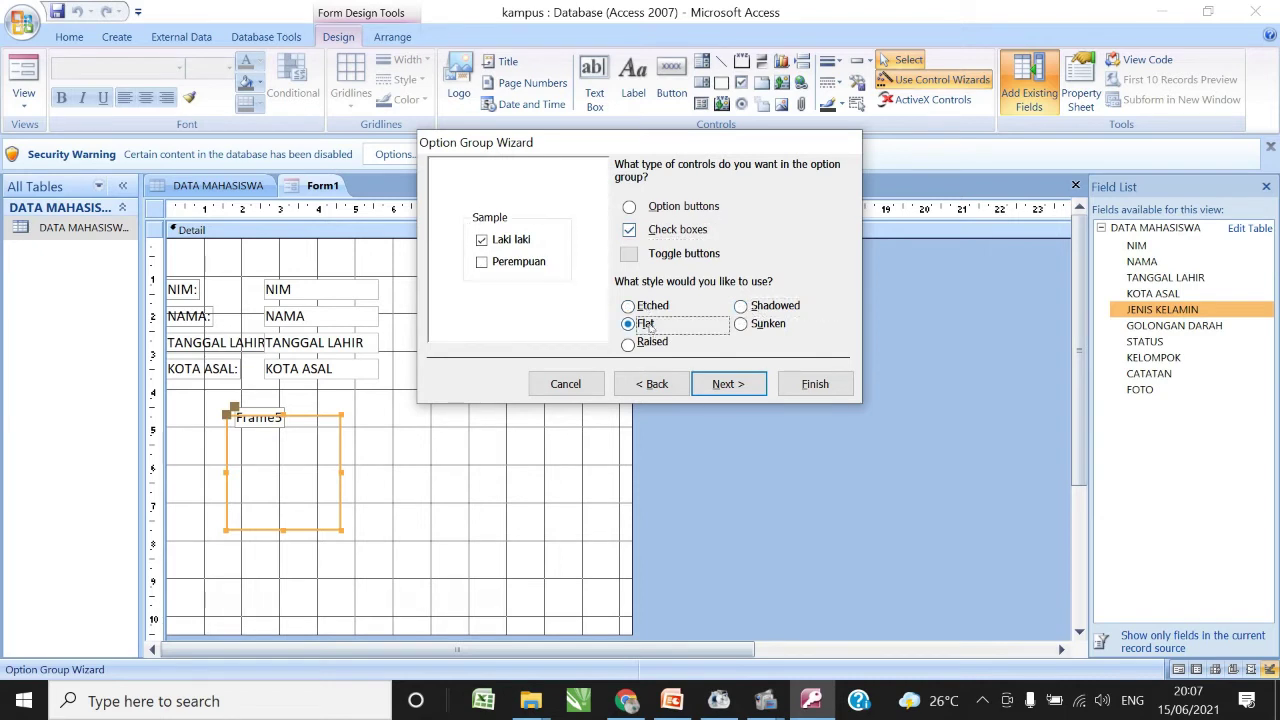
click(751, 334)
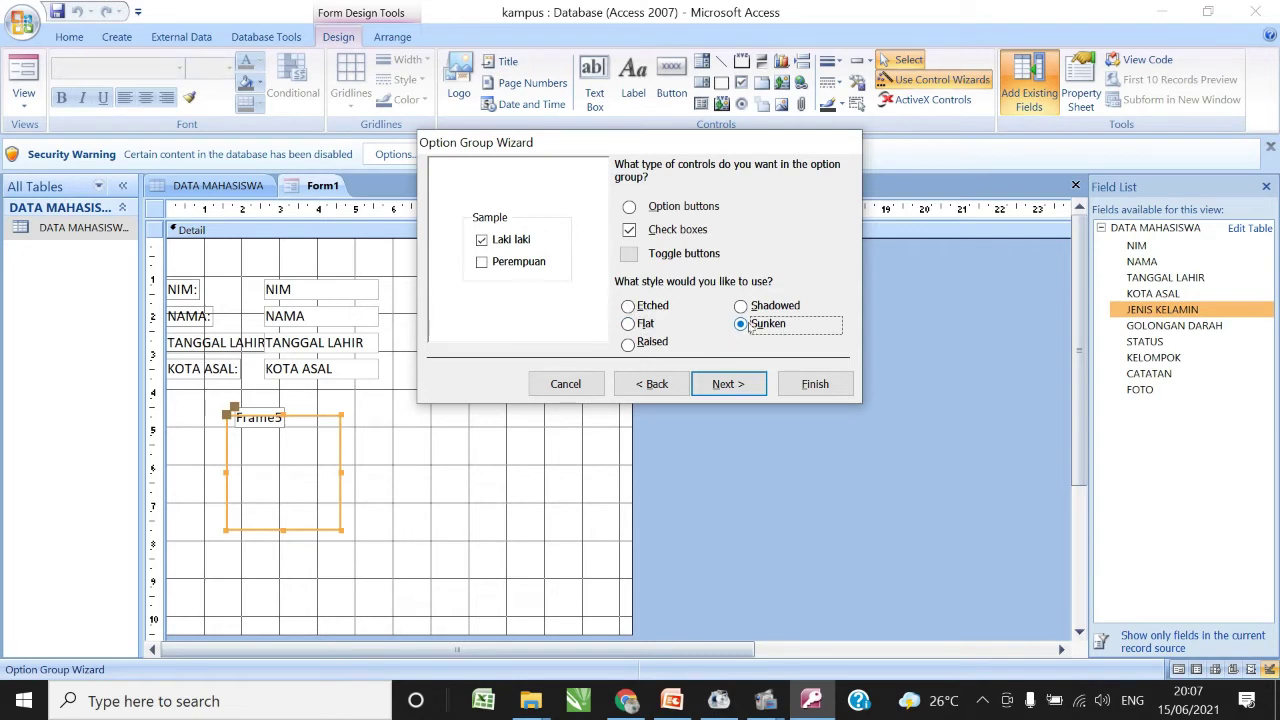
click(740, 306)
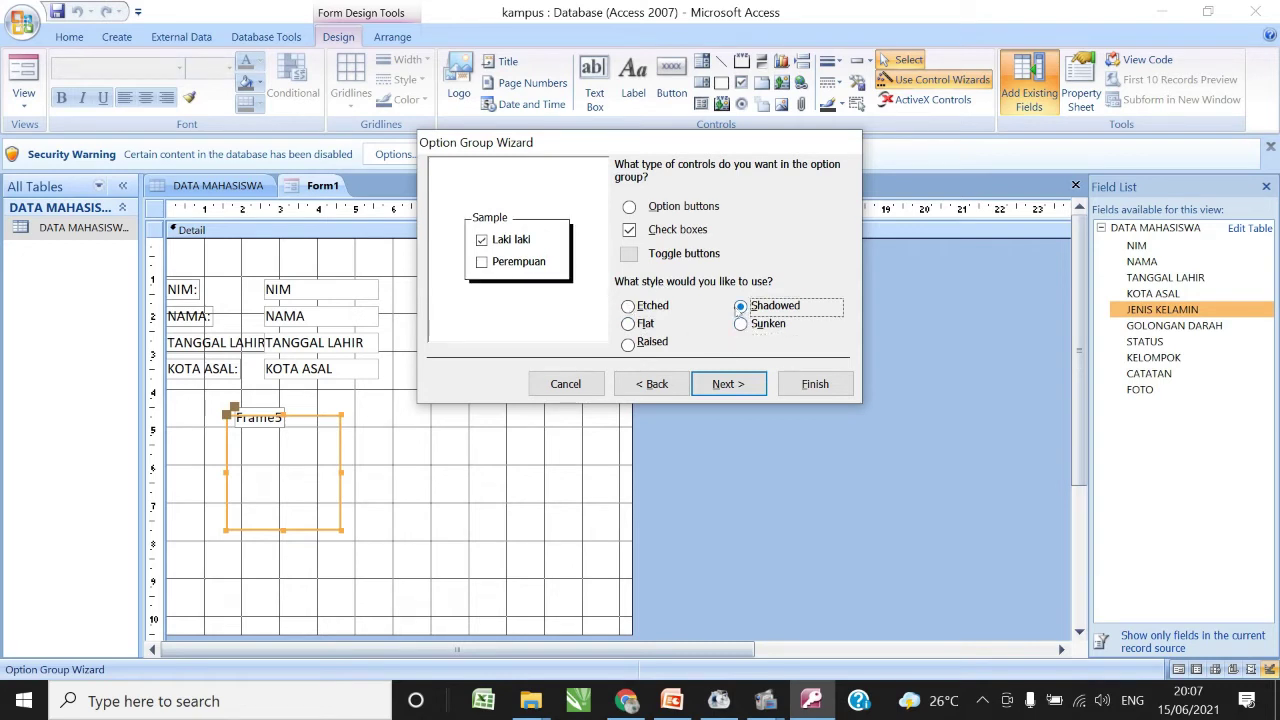
click(629, 207)
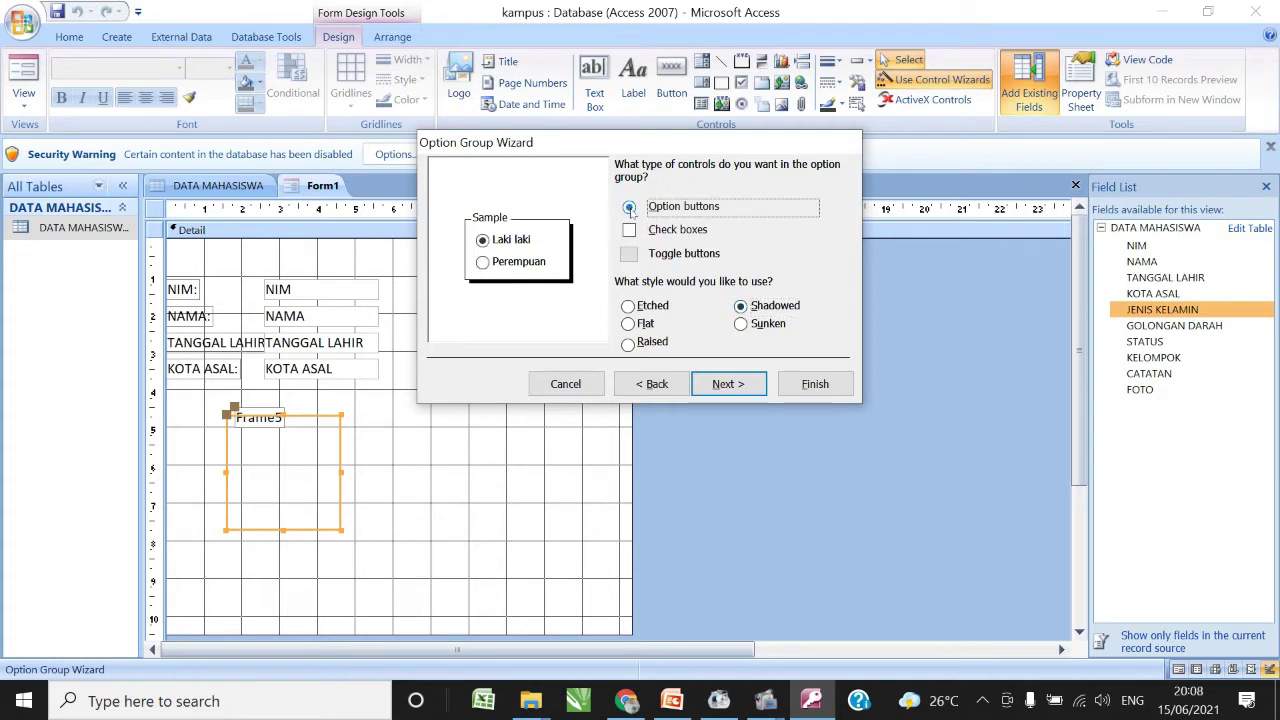
click(728, 384)
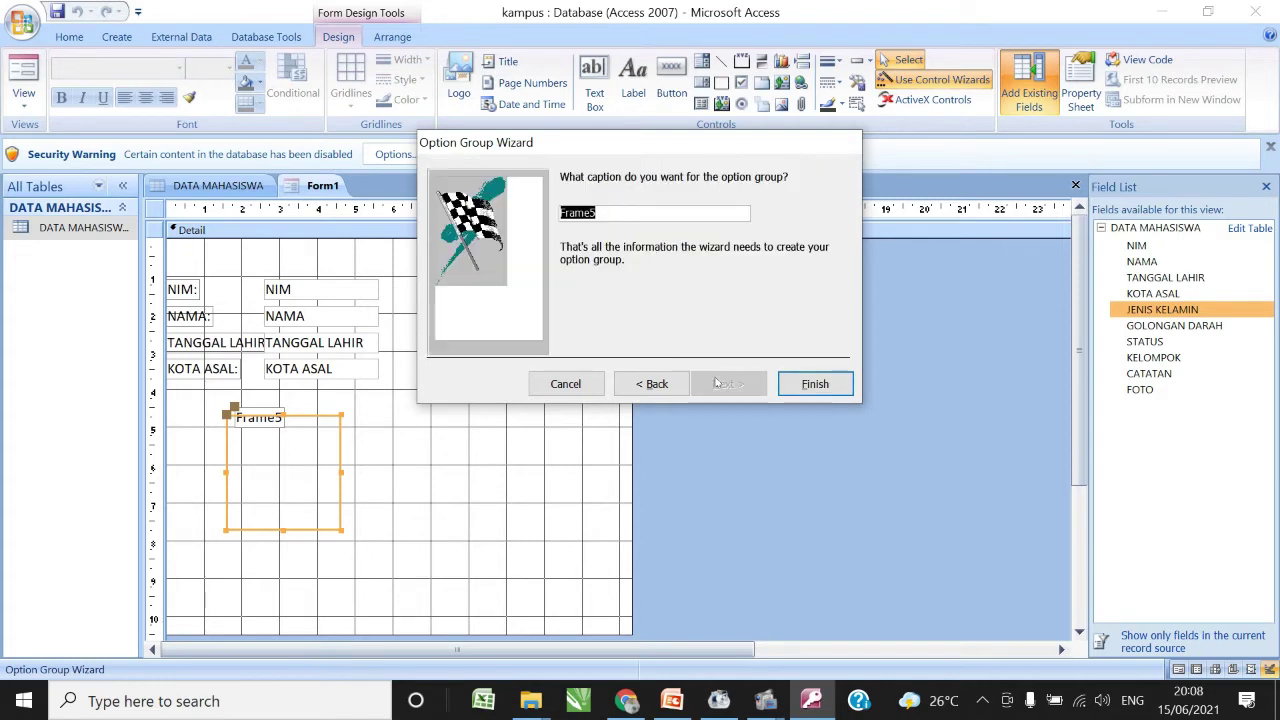
- Caption the option group 'Jenis Kelamin' and finish the wizard
text(Jenis)
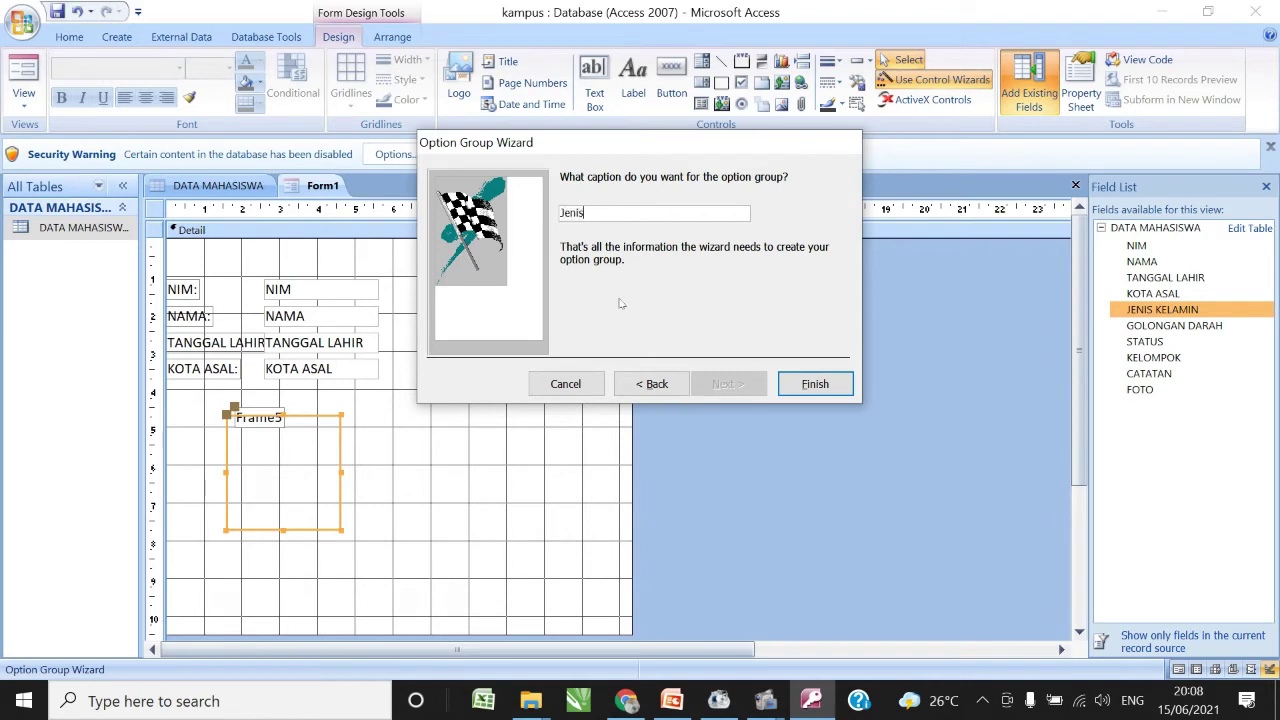
text( Kelamin)
click(835, 383)
click(417, 470)
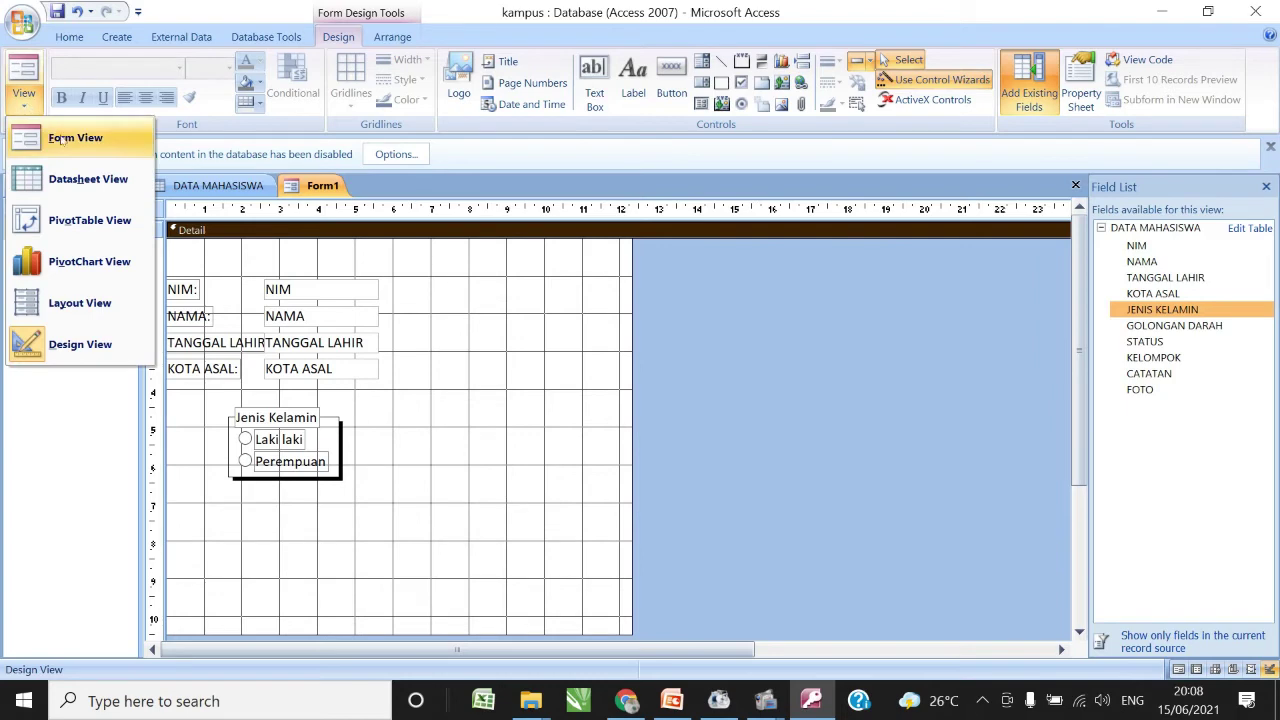
- Show Form1 in Form View and test the Laki laki and Perempuan choices, leaving Perempuan selected
click(65, 140)
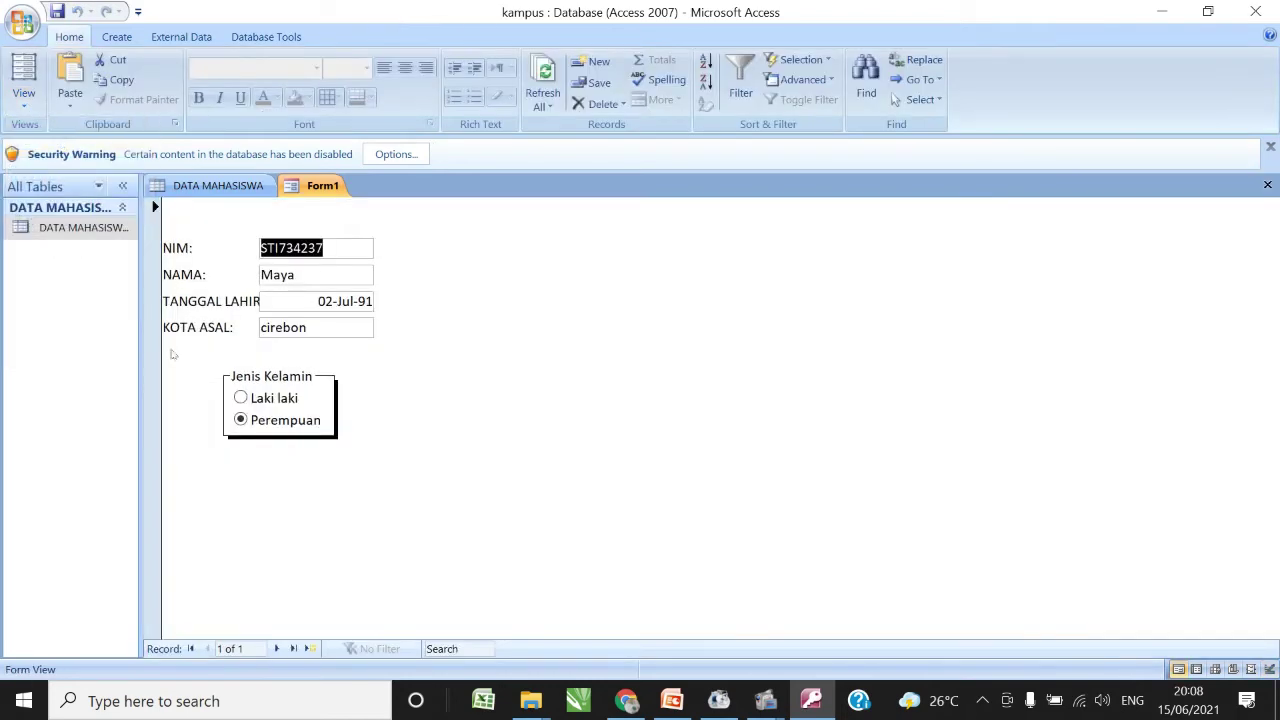
click(241, 400)
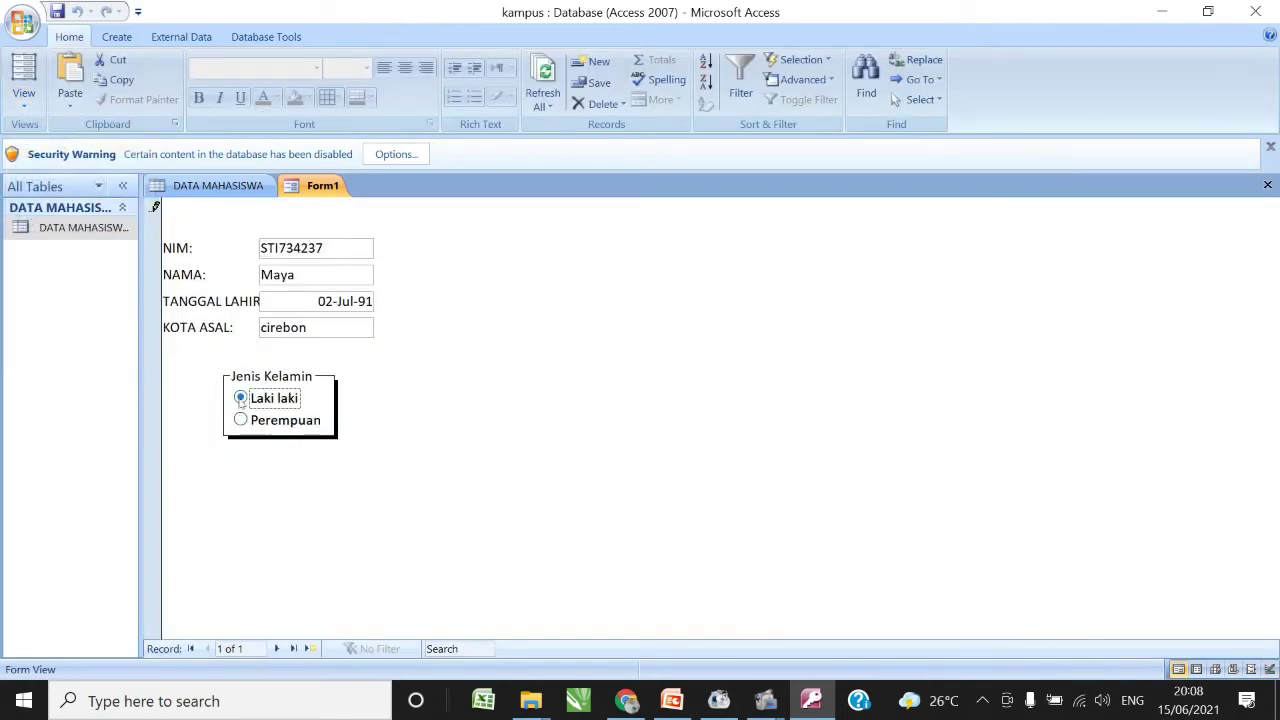
click(241, 421)
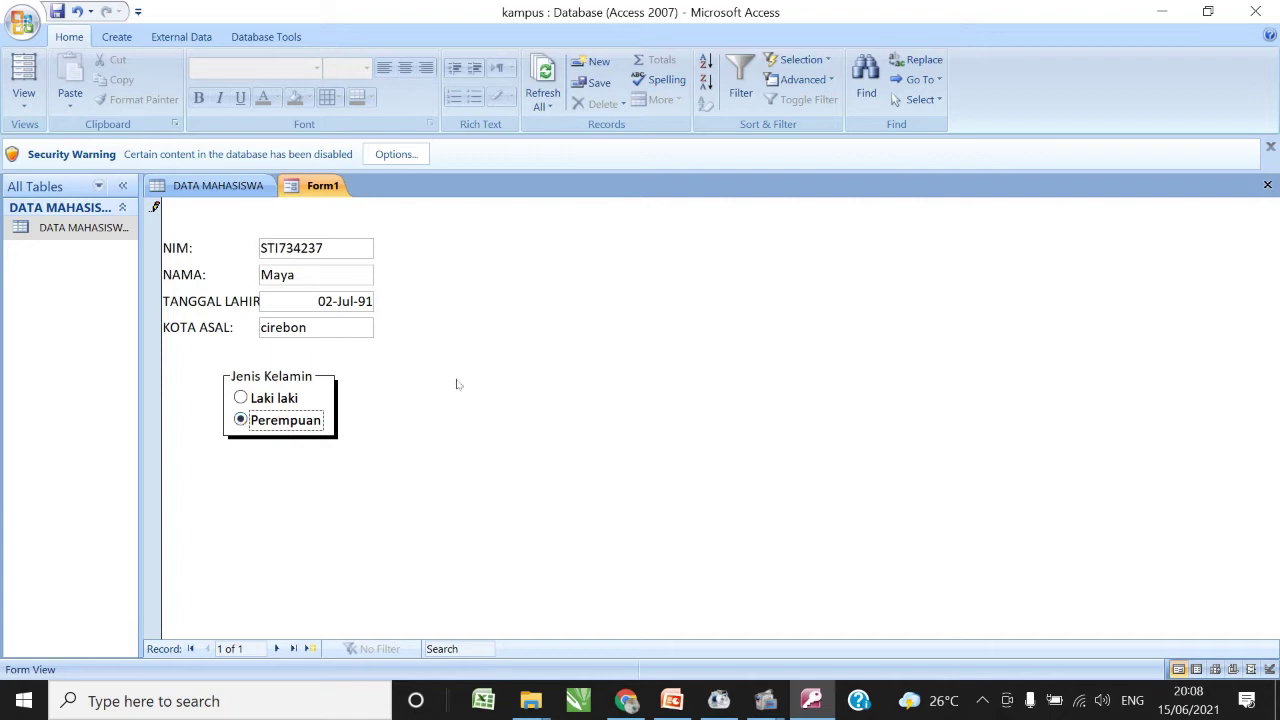
click(30, 102)
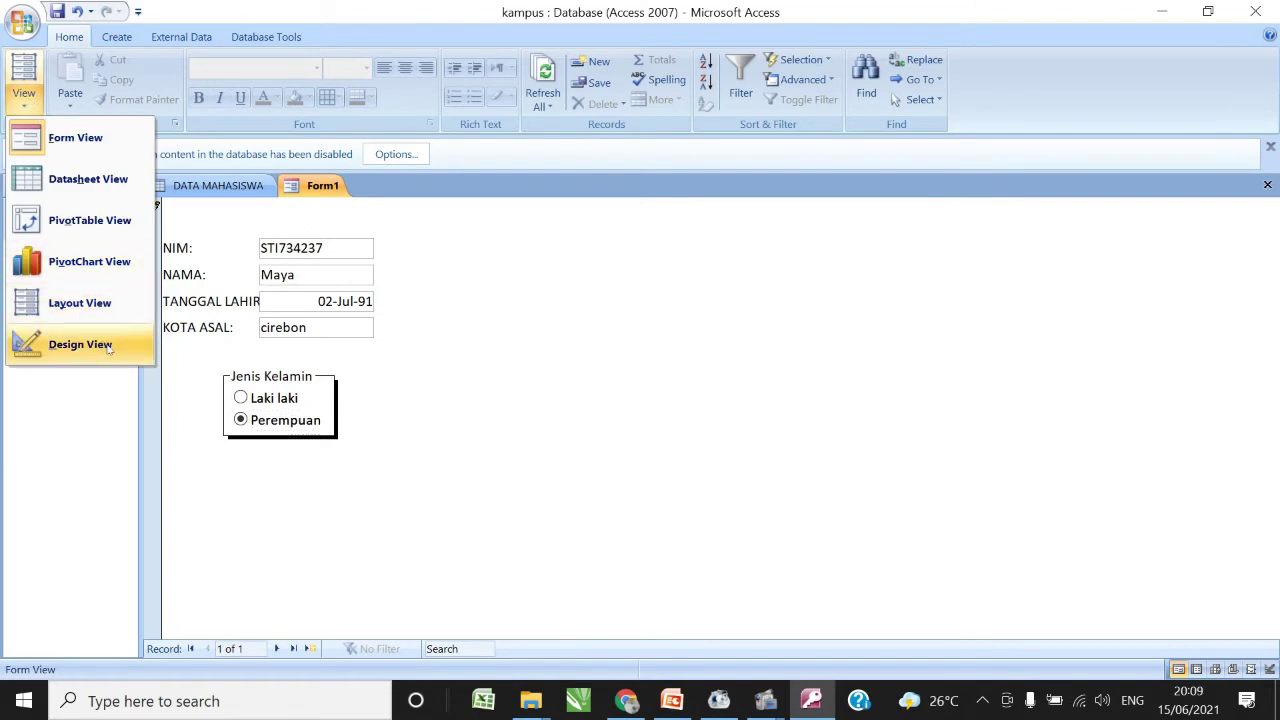
- Return Form1 to Design View, try placing the GOLONGAN DARAH field, then delete it
click(110, 346)
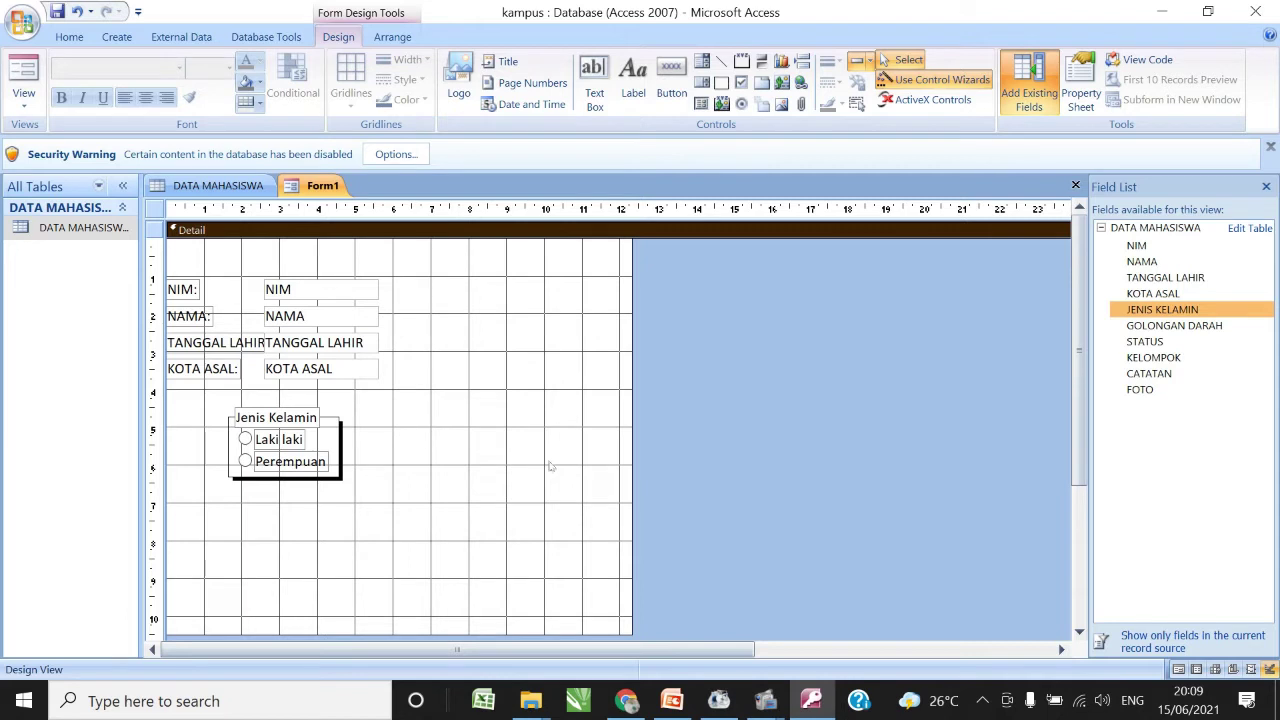
click(1205, 326)
drag(1205, 326, 491, 518)
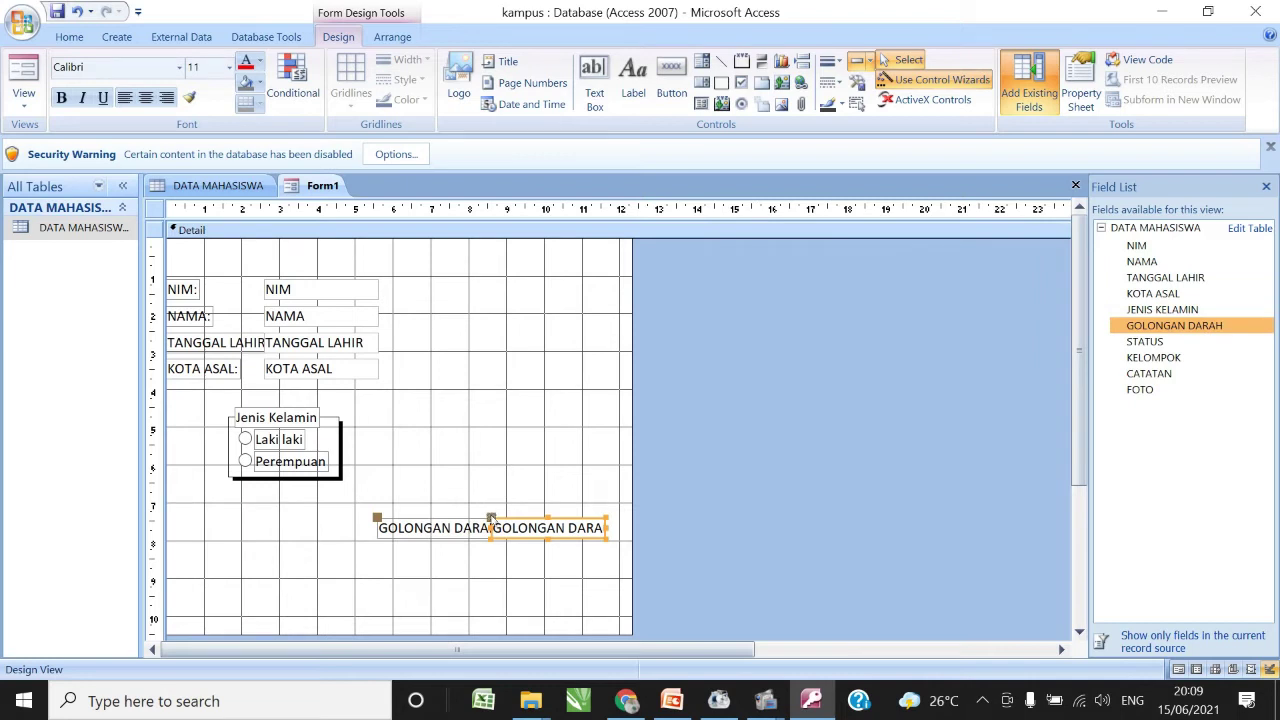
key(Delete)
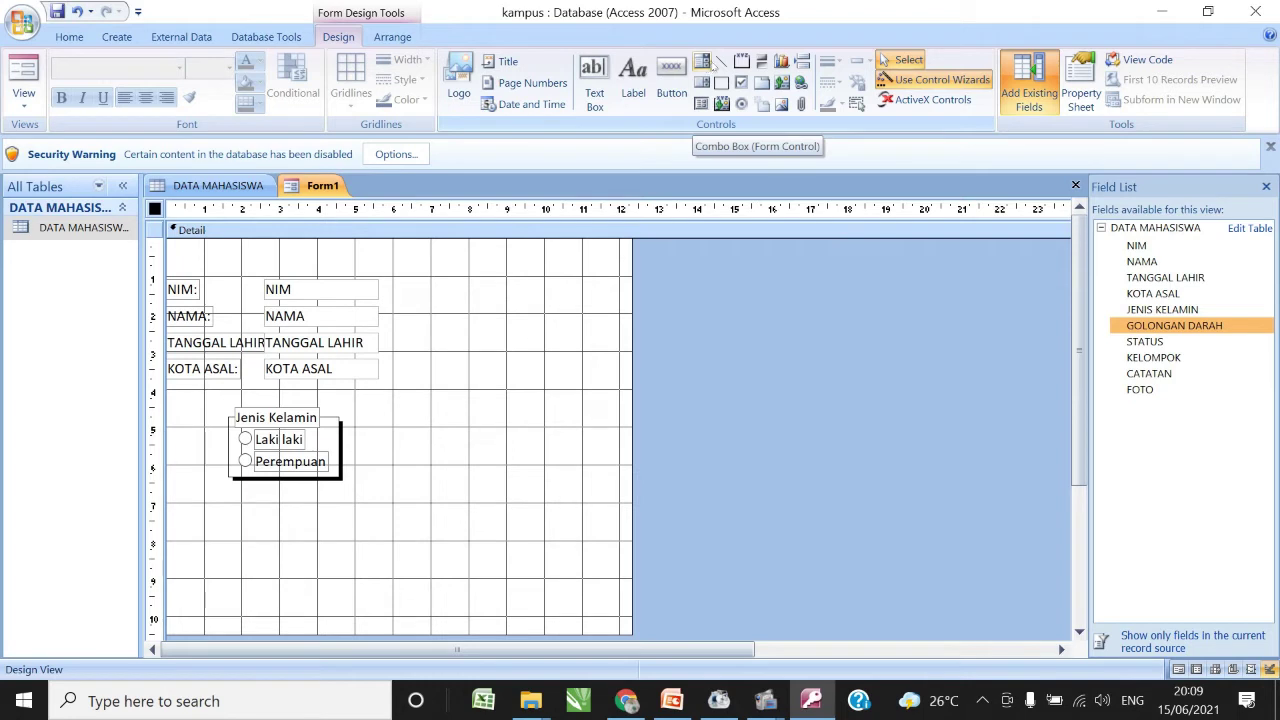
- Draw a combo box beside the Jenis Kelamin group to start the Combo Box Wizard
click(703, 62)
click(703, 62)
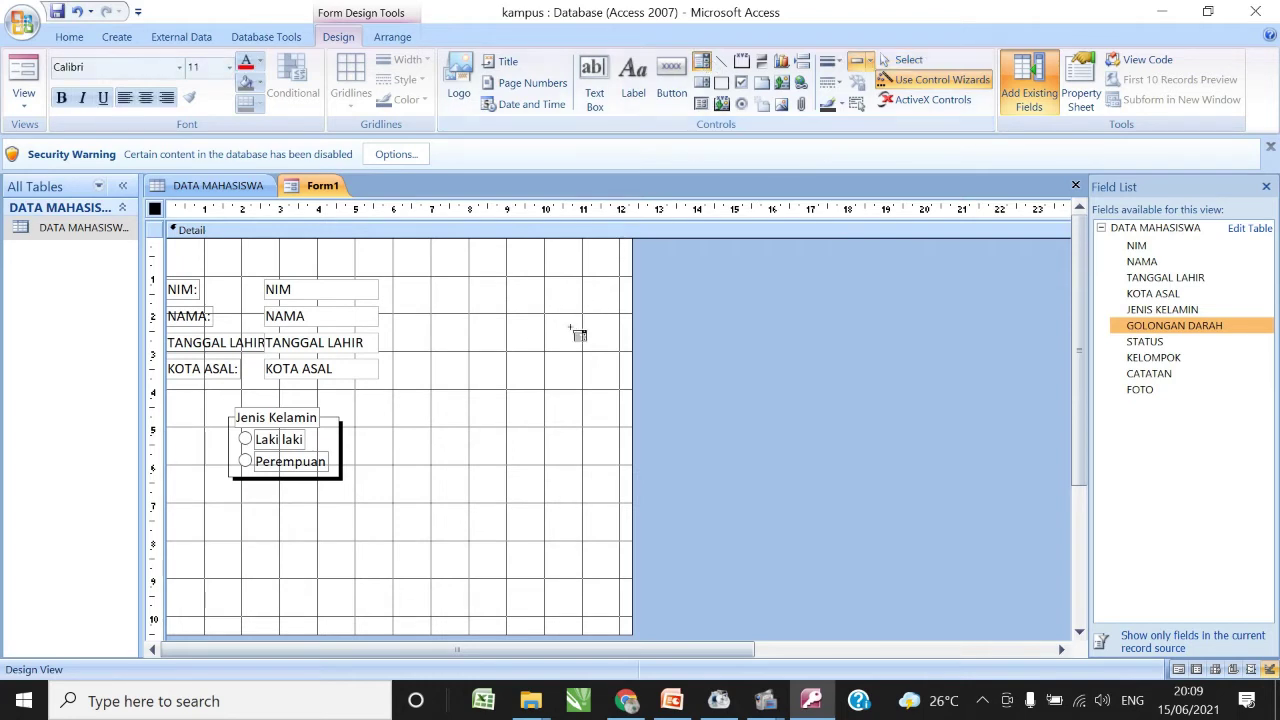
drag(572, 414, 616, 436)
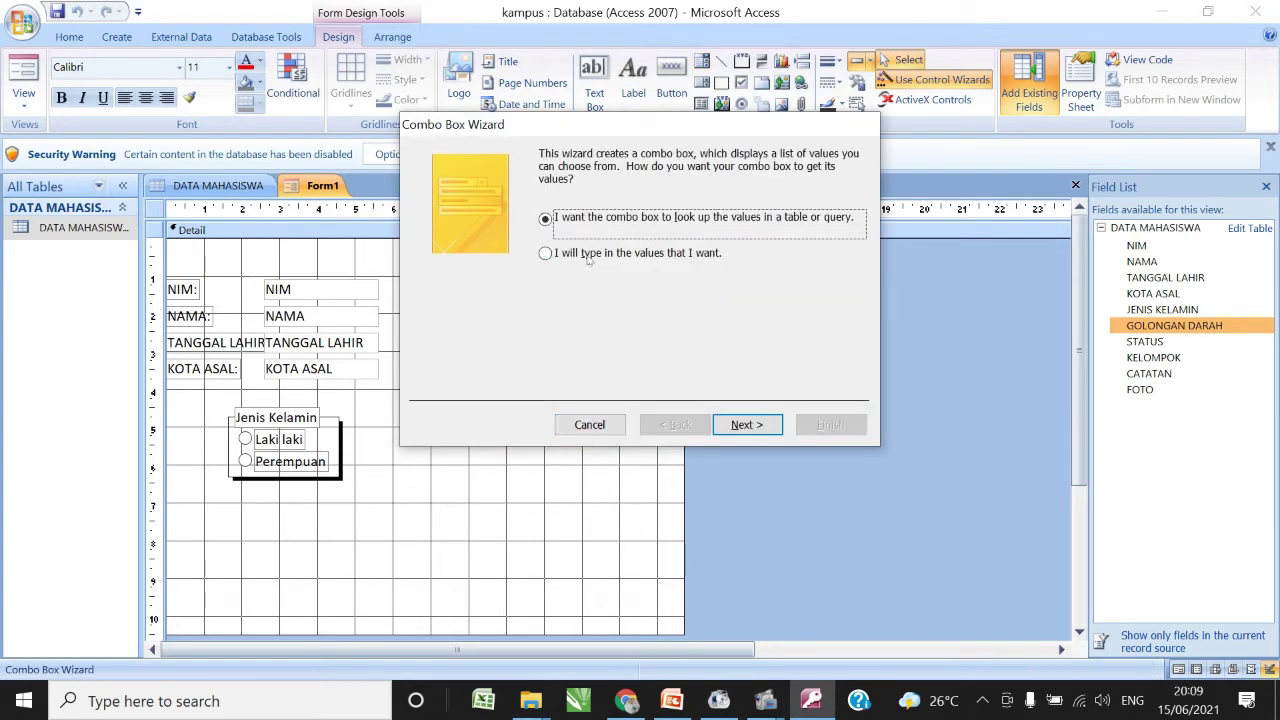
- Enter the combo box list values A, B, AB and O in the wizard
click(589, 256)
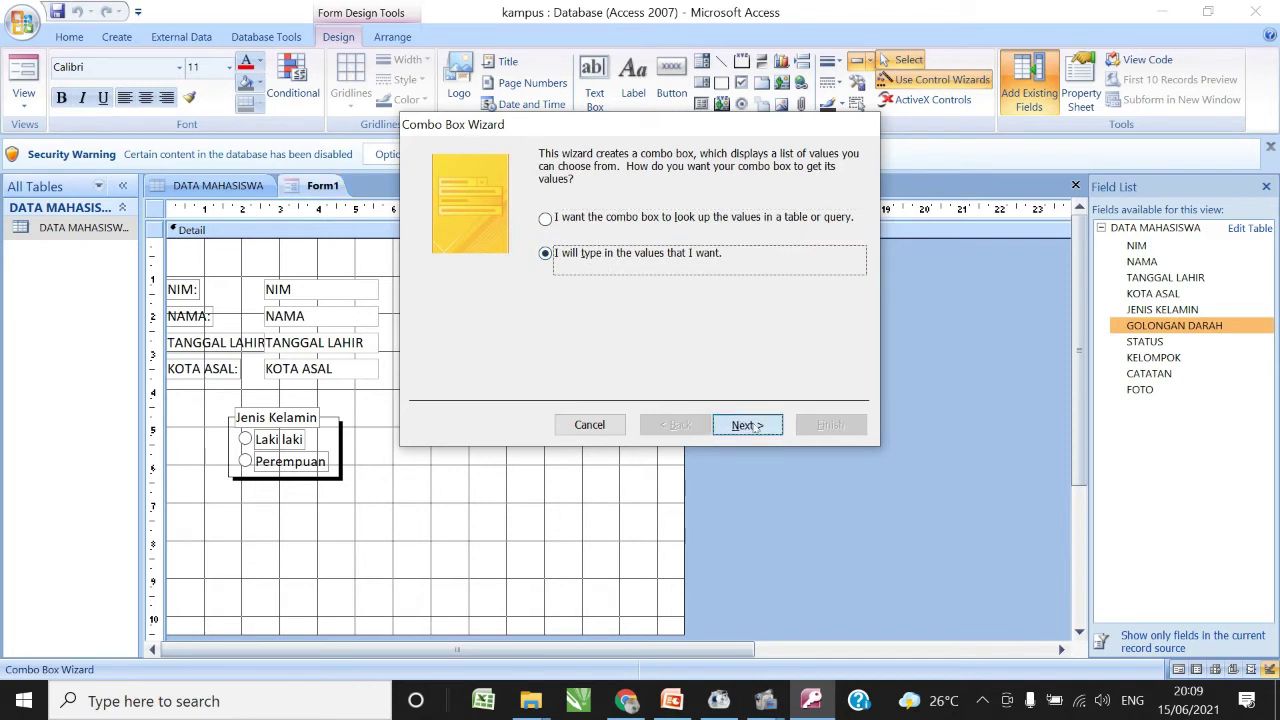
click(752, 425)
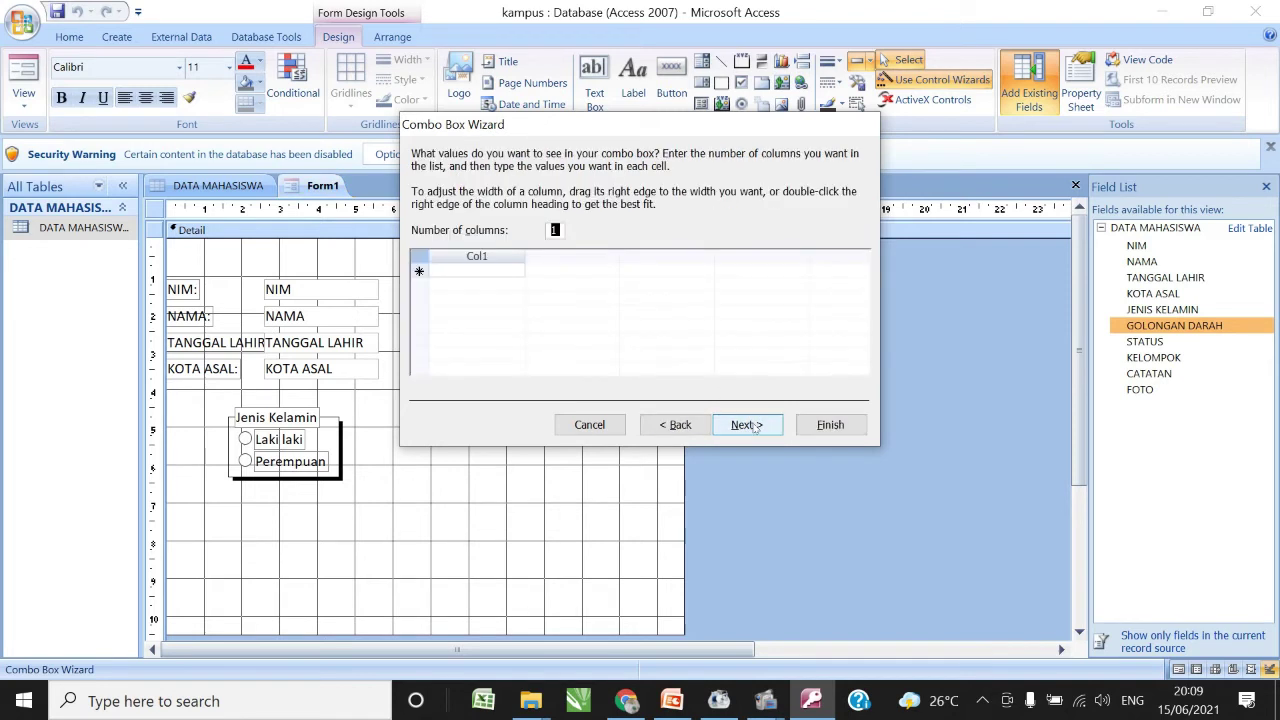
click(483, 268)
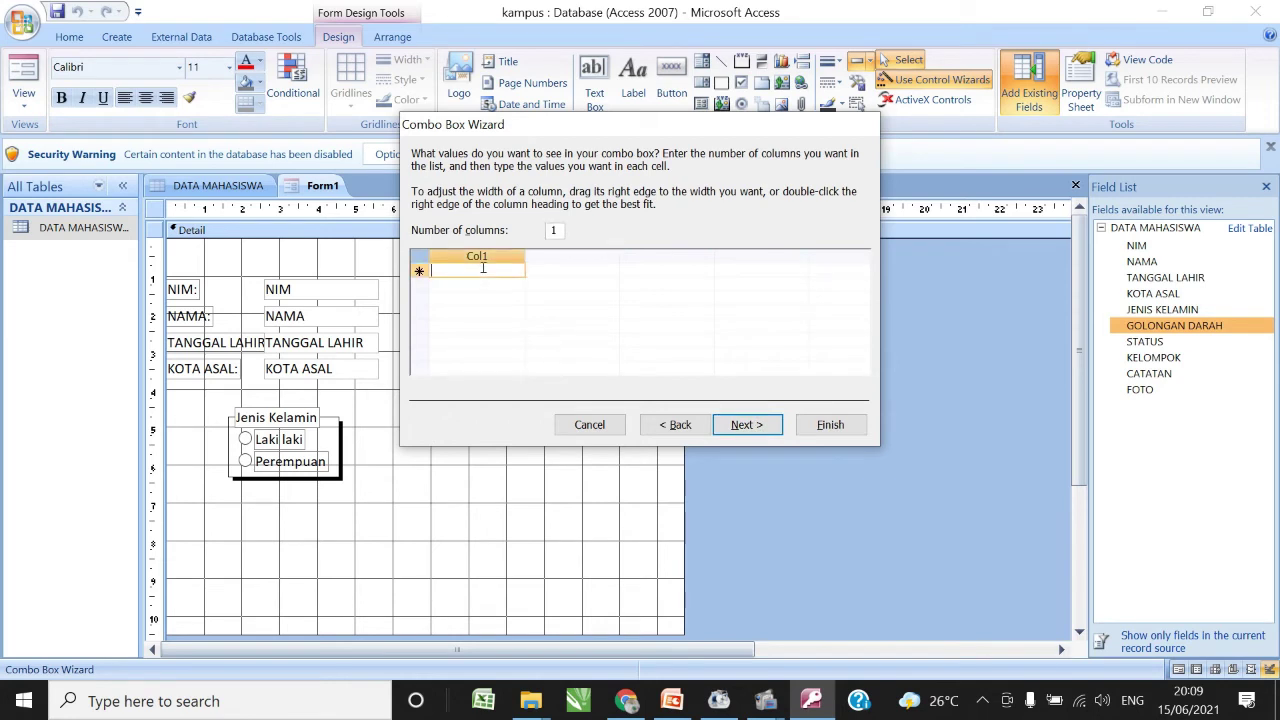
text(A)
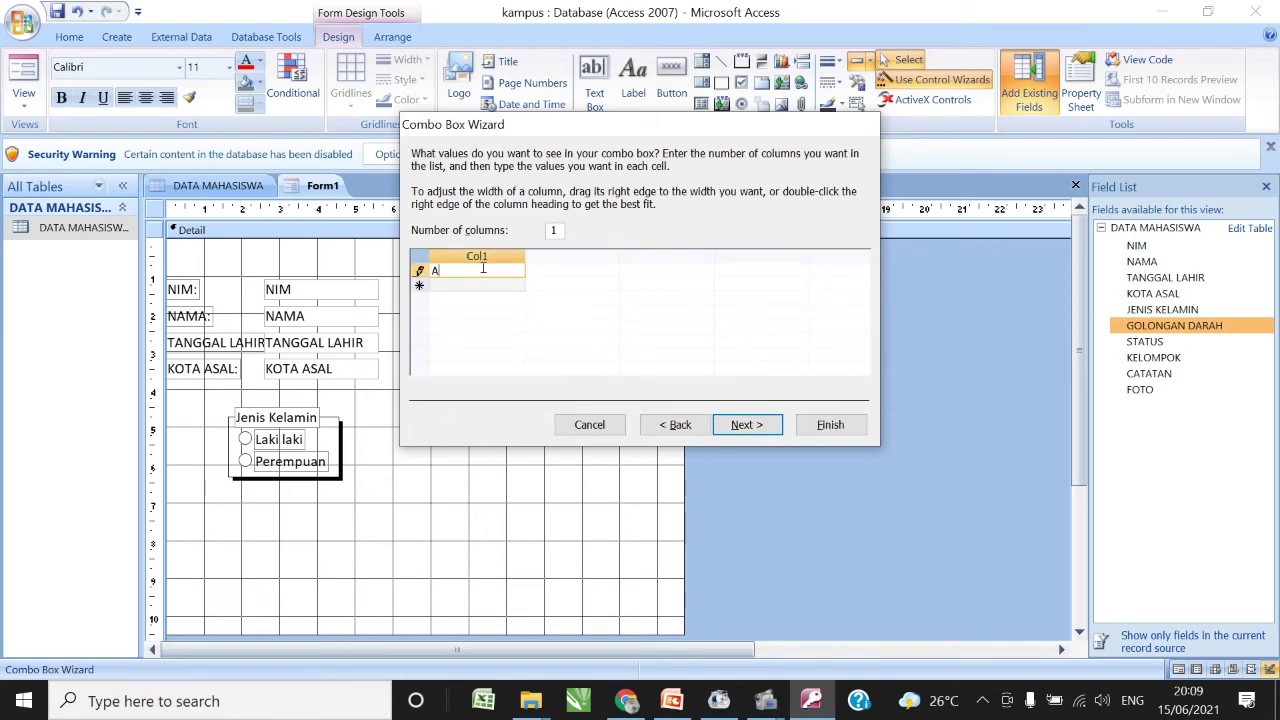
key(Return)
text(B)
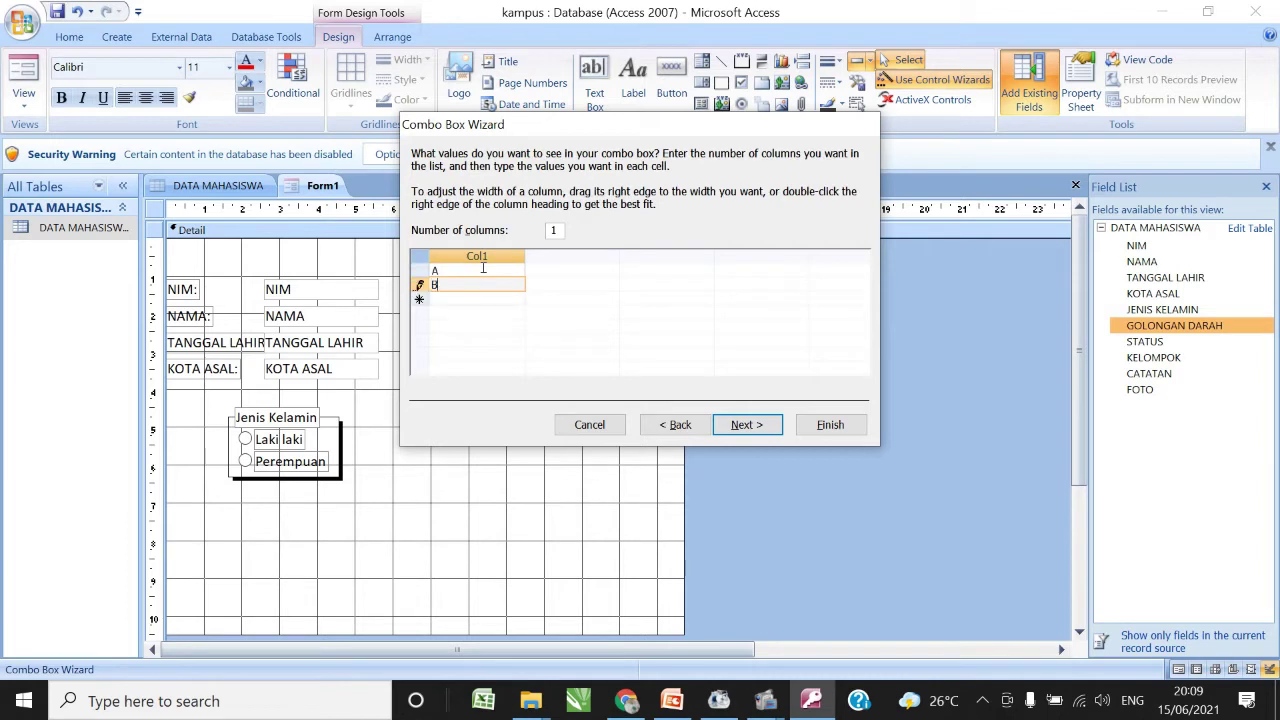
key(Return)
text(AB)
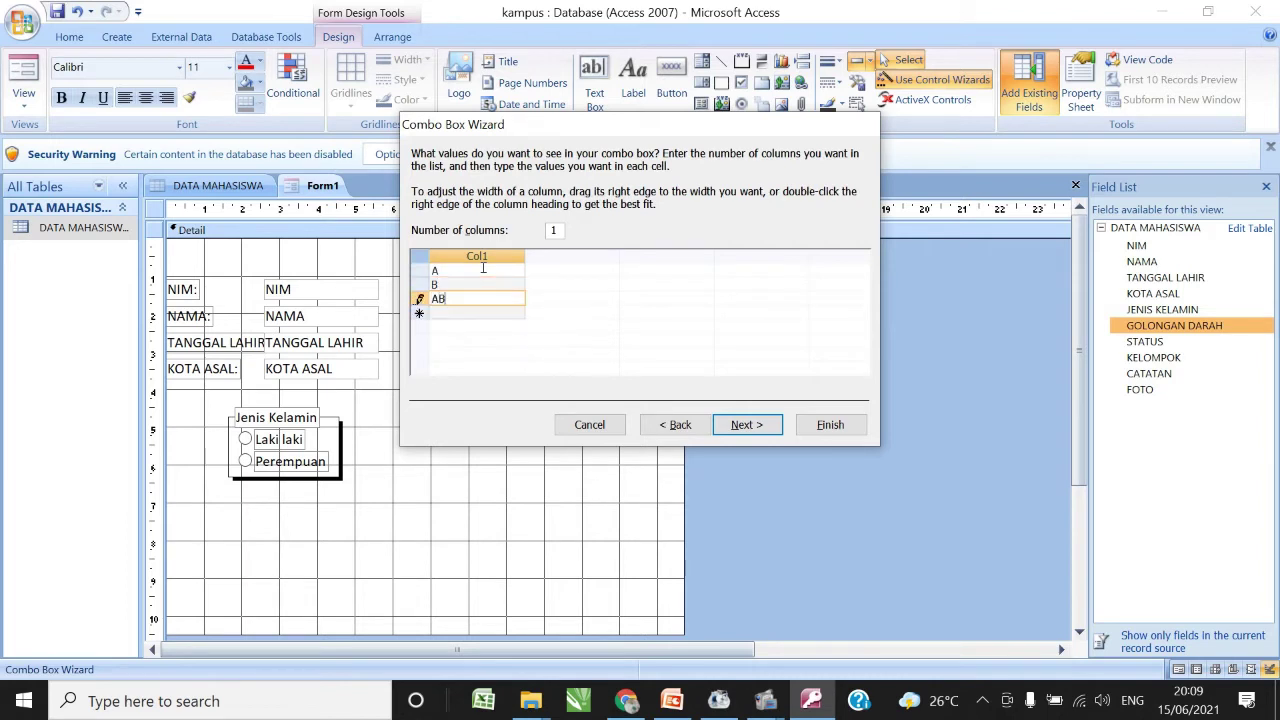
key(Return)
text(O)
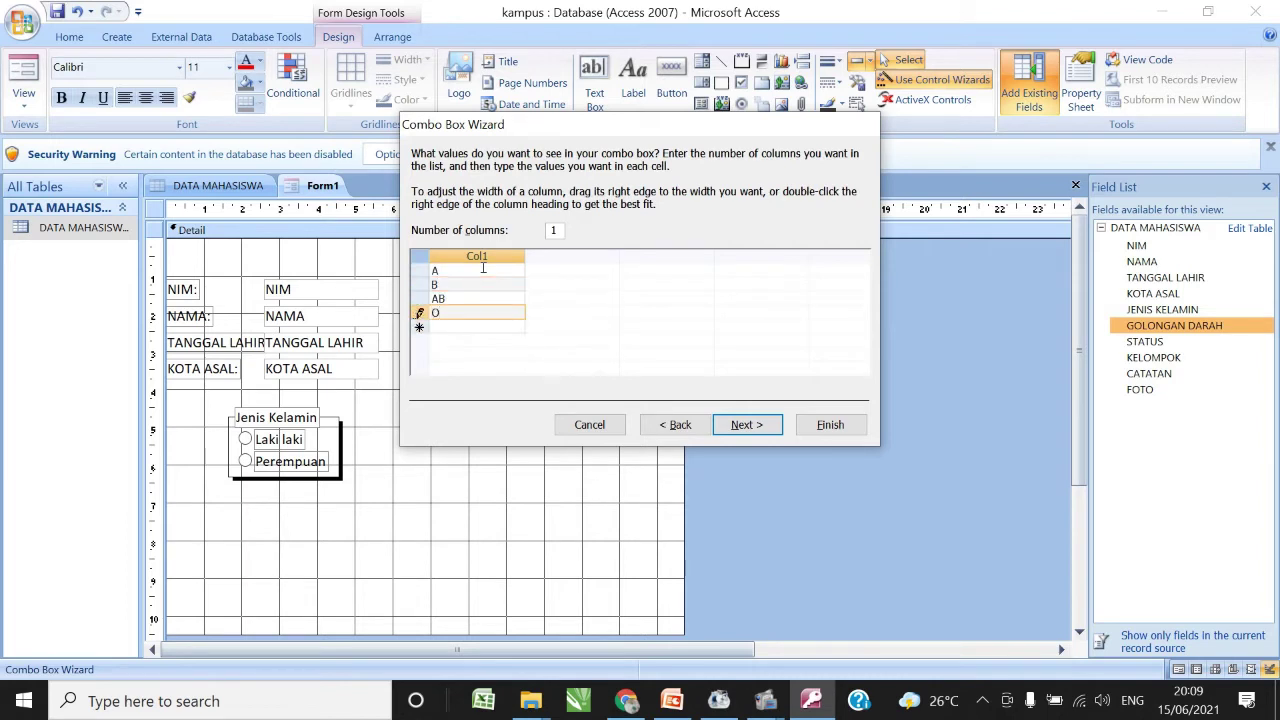
click(757, 425)
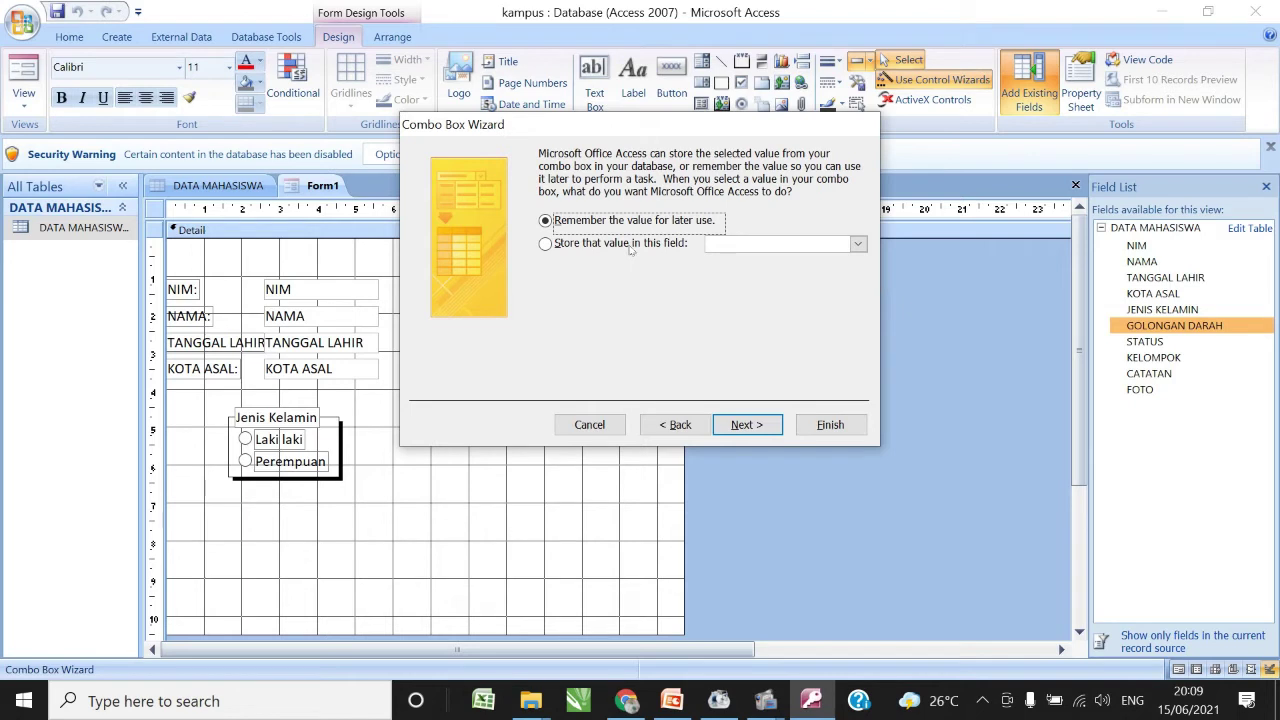
- Store the value in GOLONGAN DARAH, label it 'Golongan Darah', and move it beside Jenis Kelamin
click(630, 246)
click(857, 245)
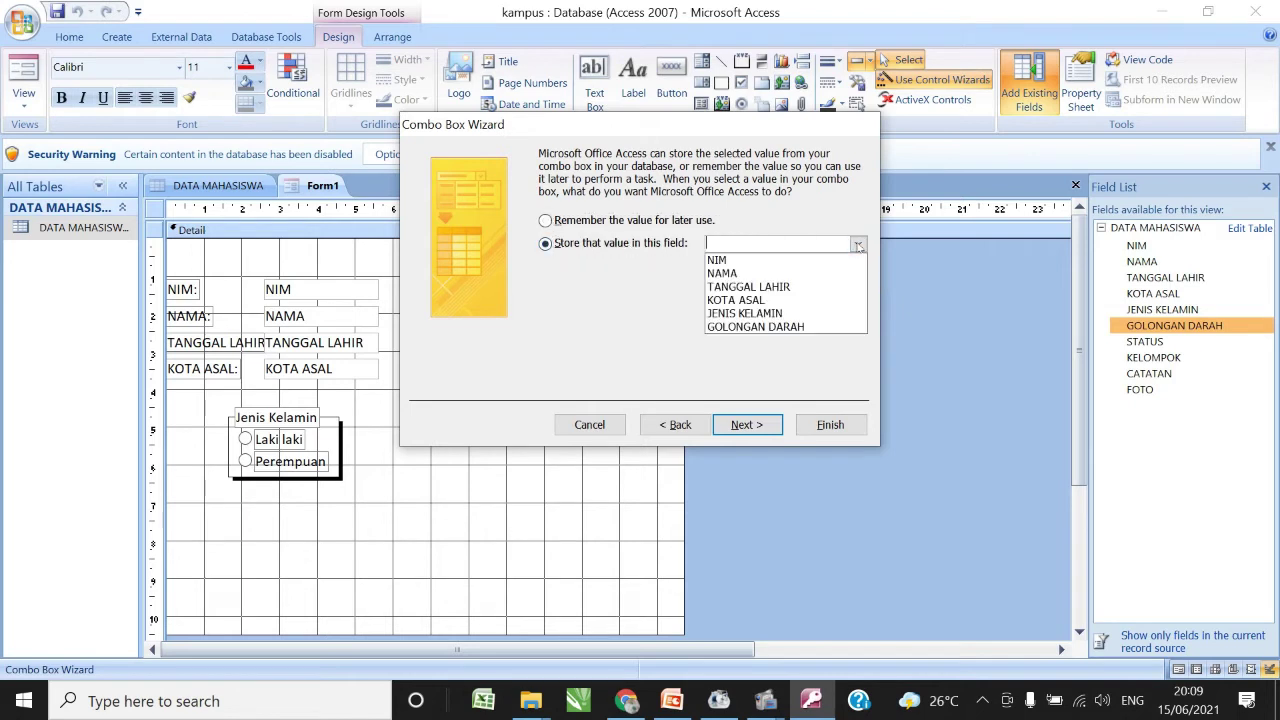
click(723, 328)
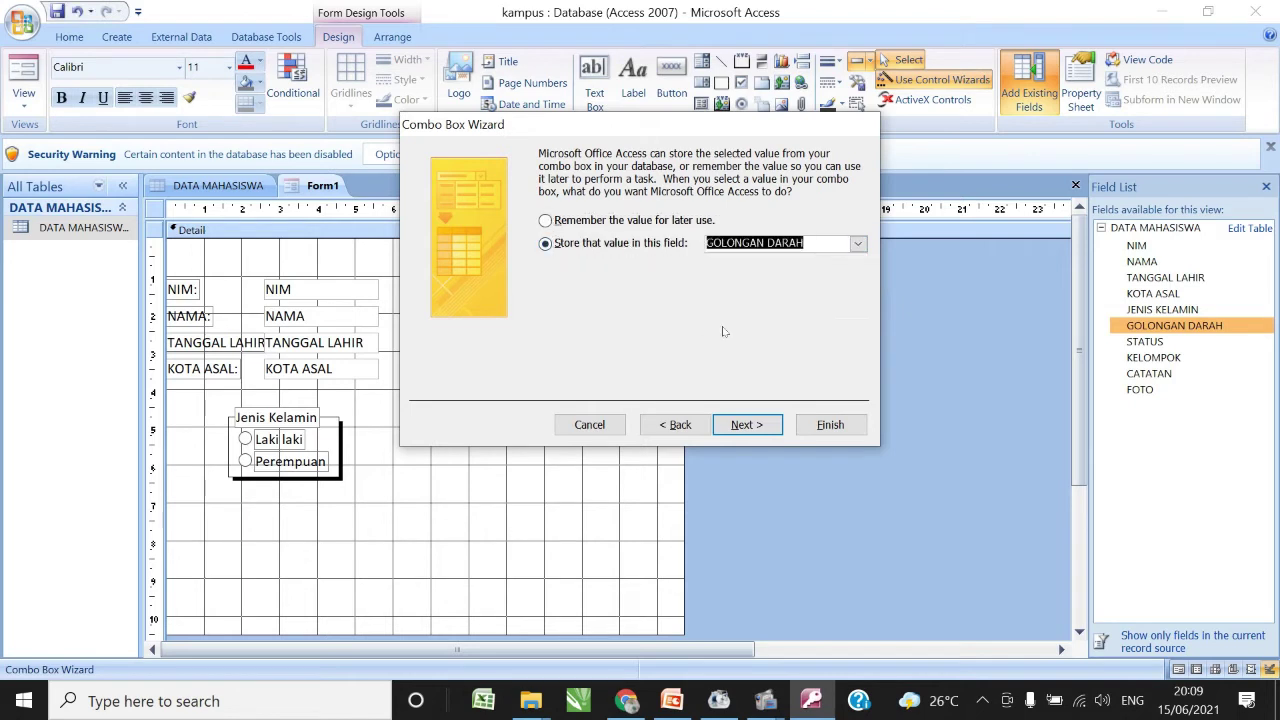
click(748, 426)
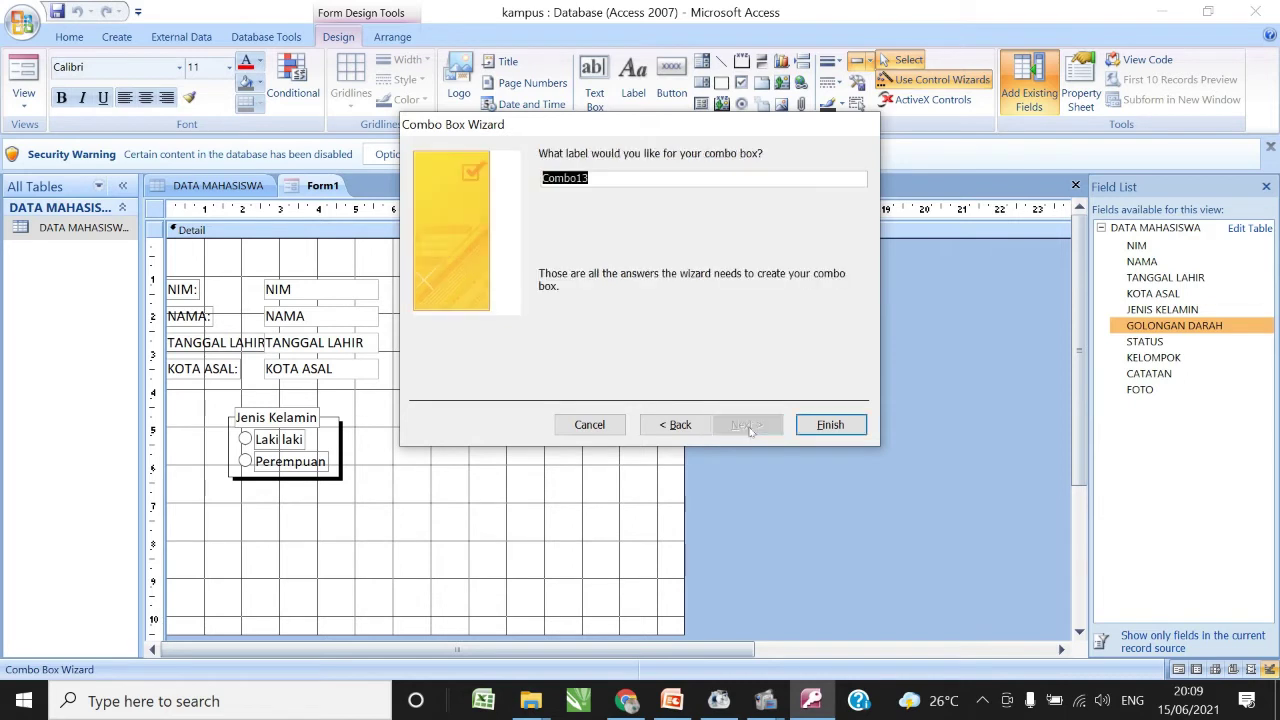
text(Gol)
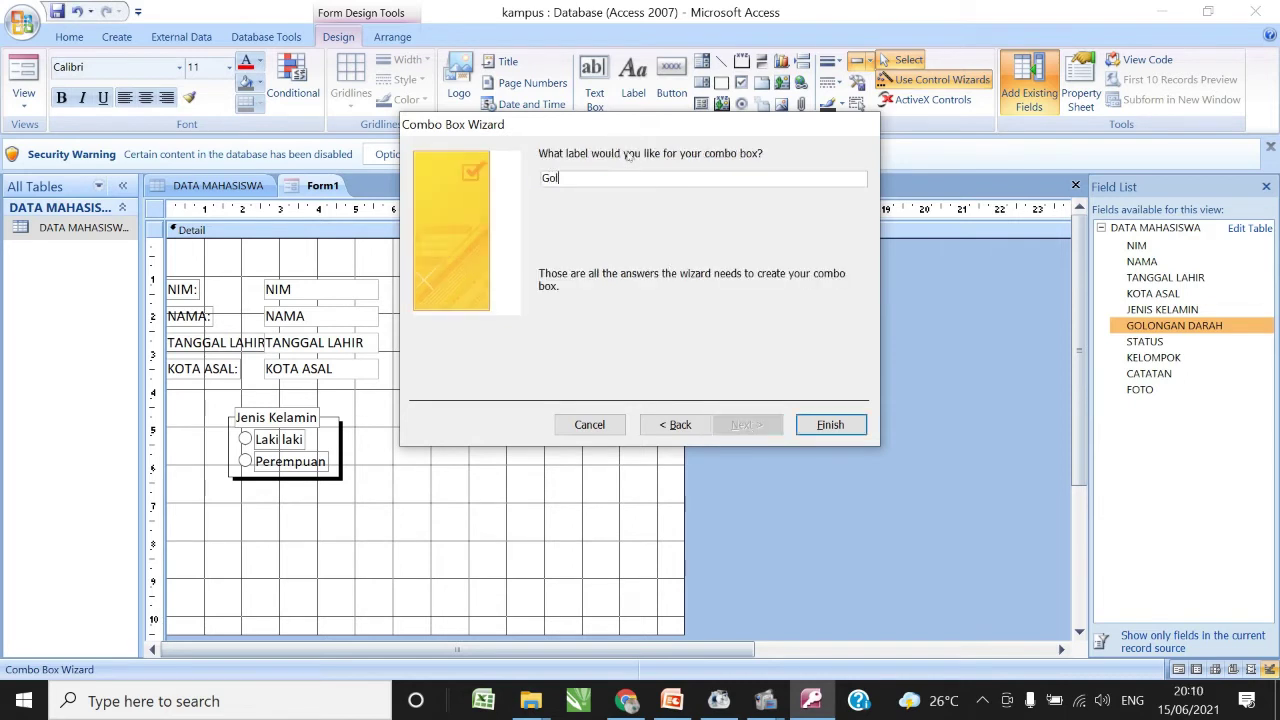
text(ongan Darah)
click(852, 425)
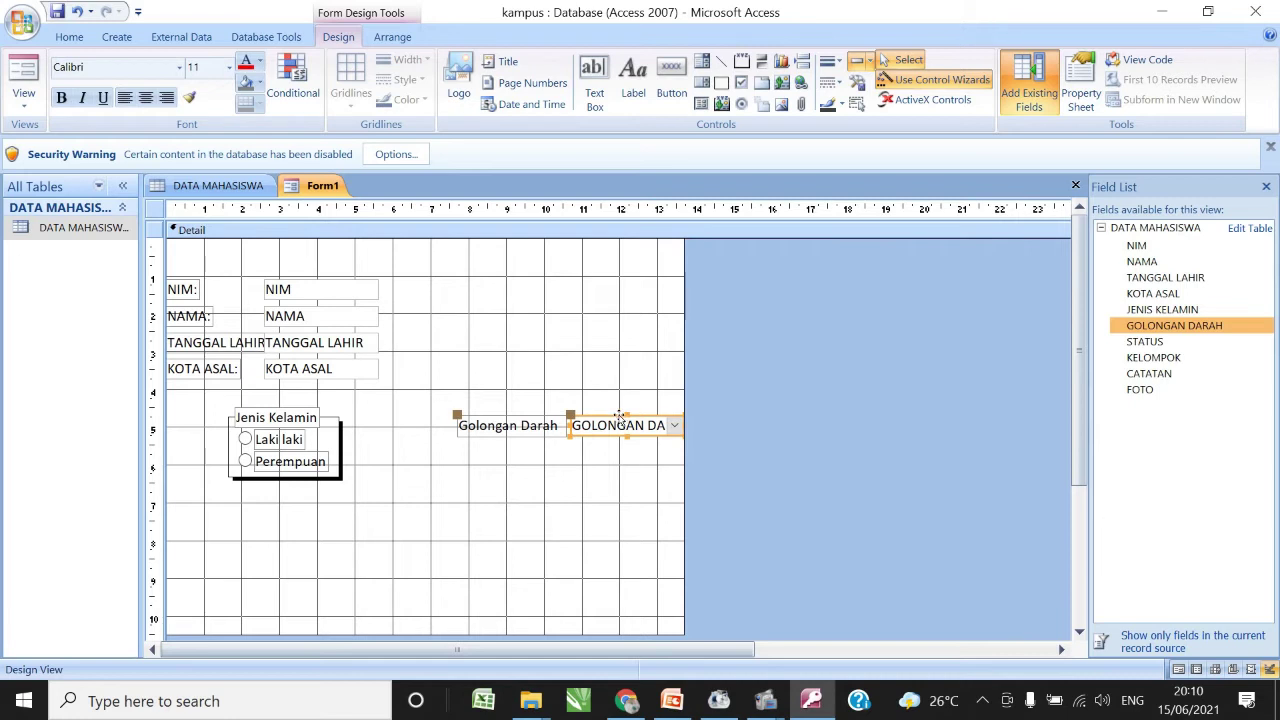
drag(621, 418, 524, 412)
- Switch Form1 to Form View
click(540, 494)
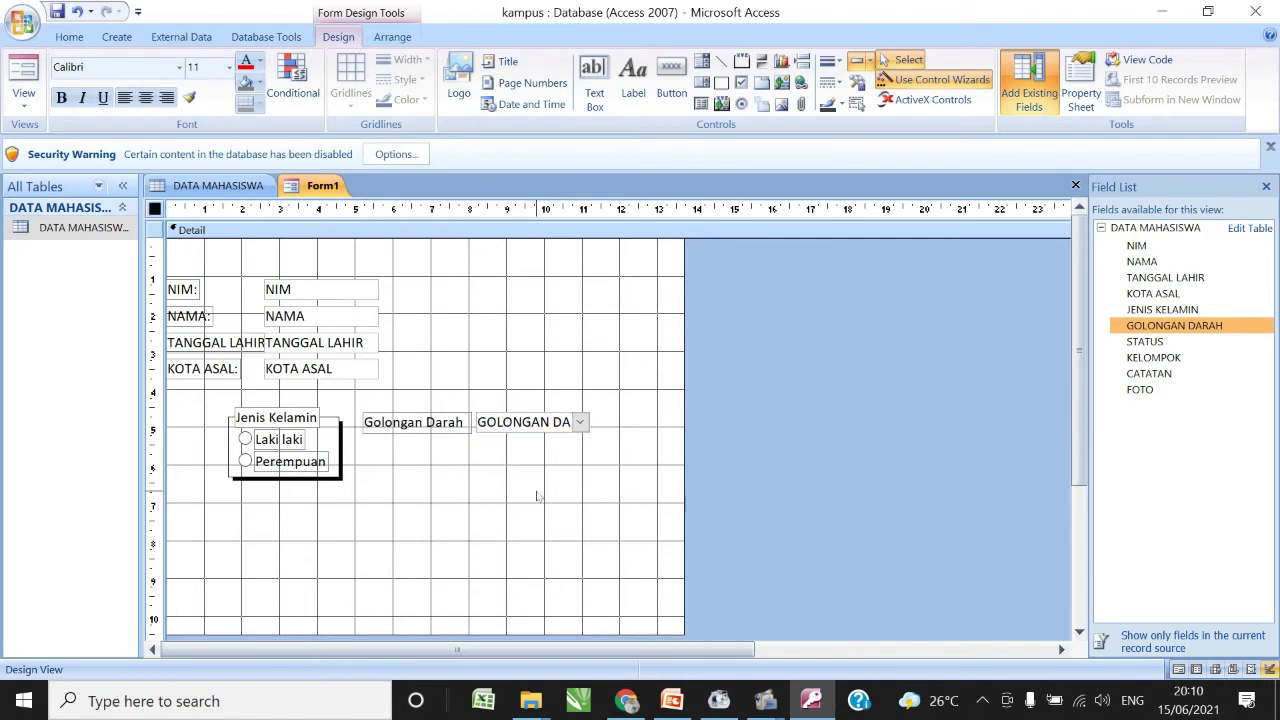
click(26, 100)
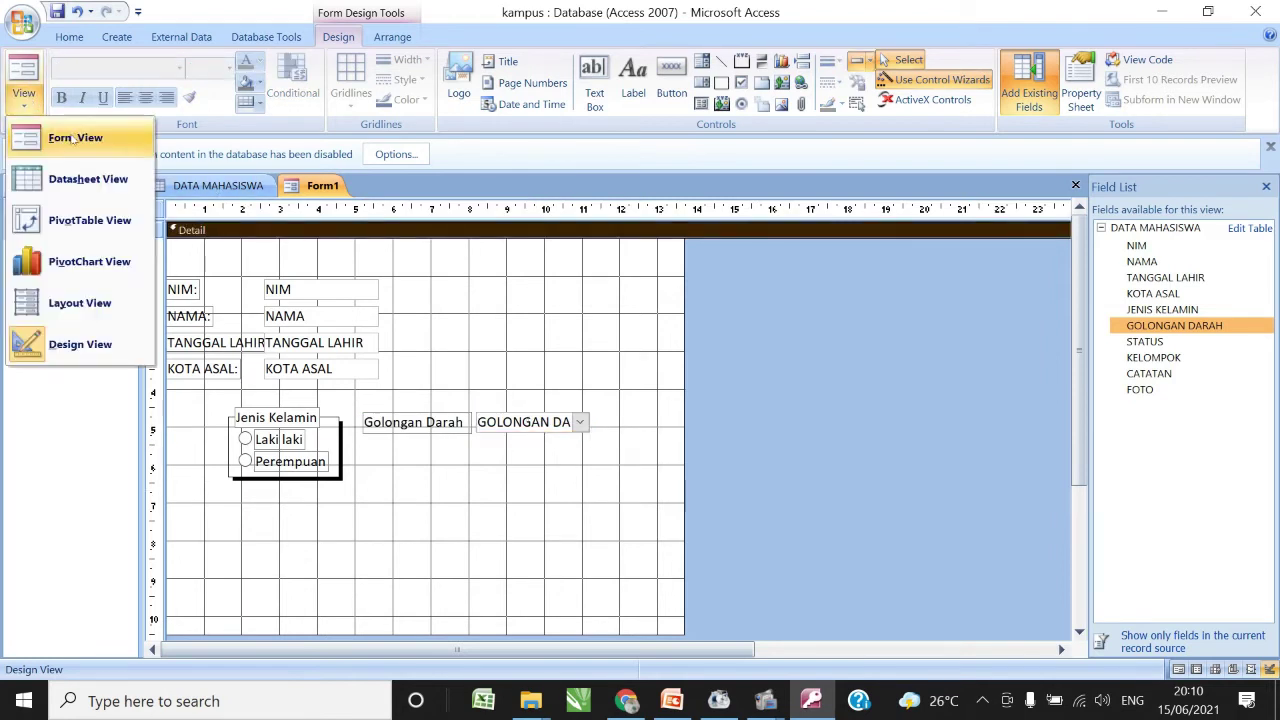
click(72, 134)
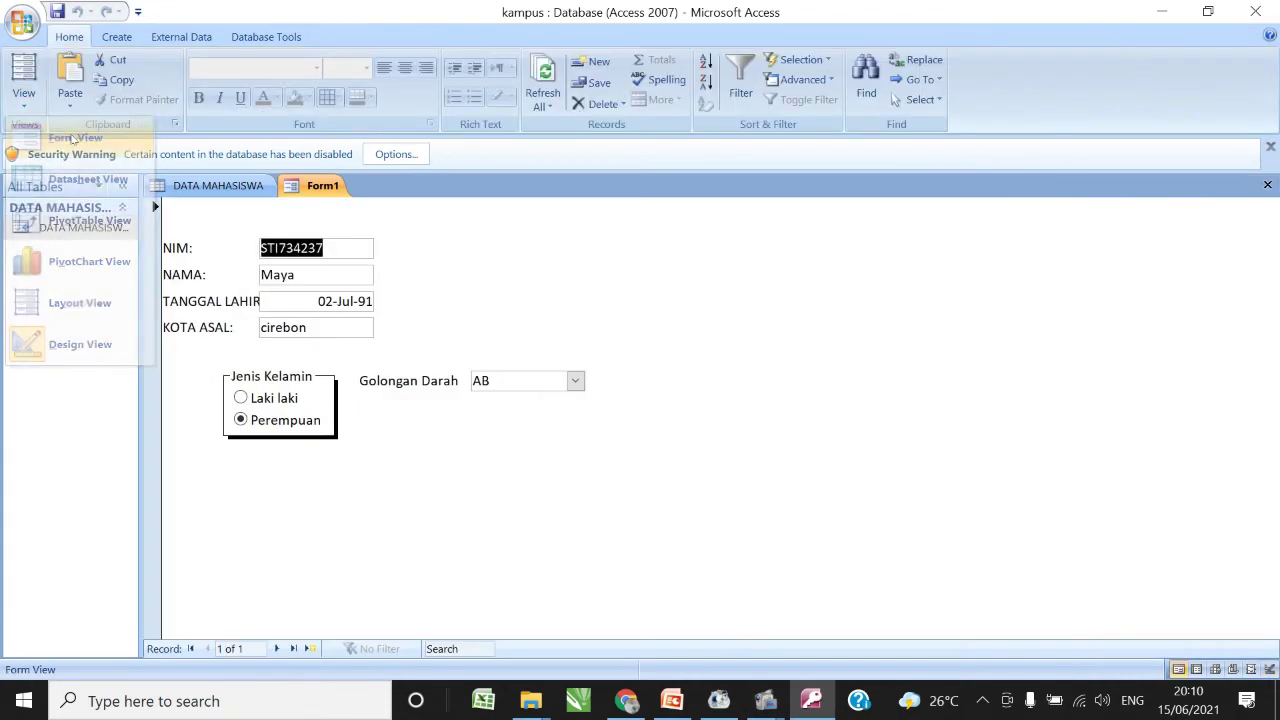
- Check the Golongan Darah list keeps AB and set Jenis Kelamin to Laki laki
click(575, 381)
click(576, 381)
click(577, 381)
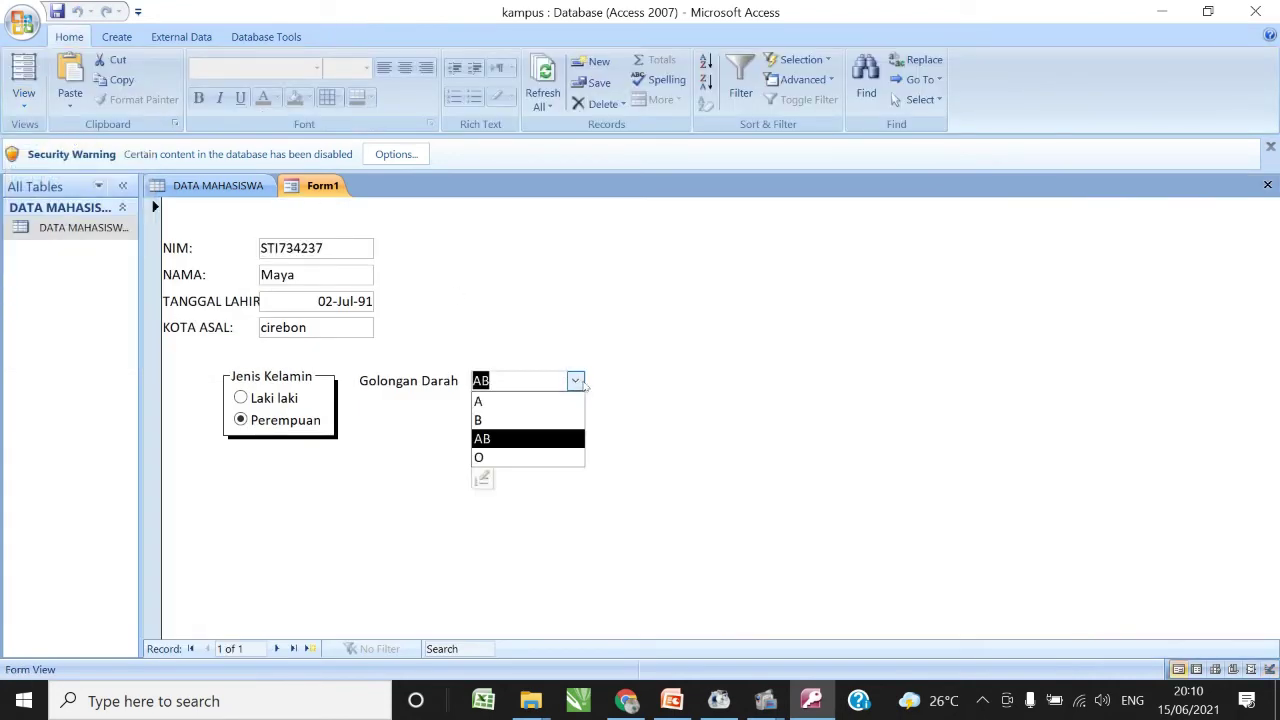
click(270, 405)
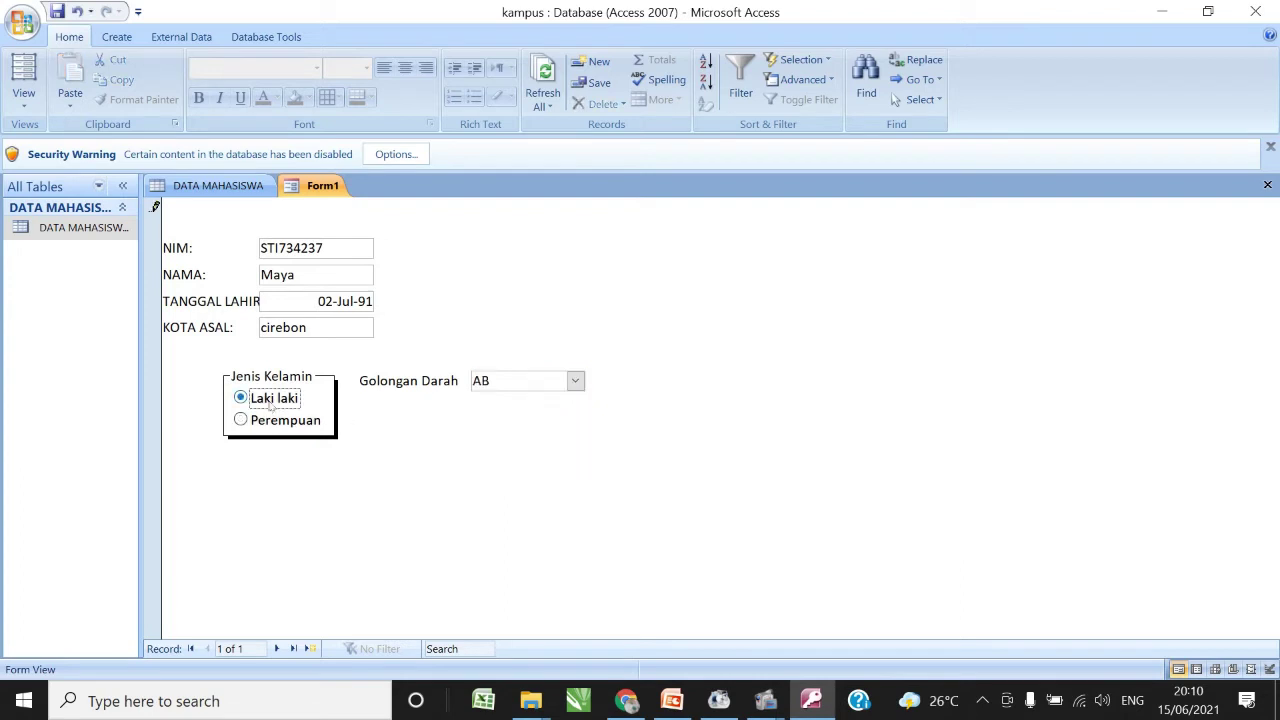
click(576, 382)
click(410, 410)
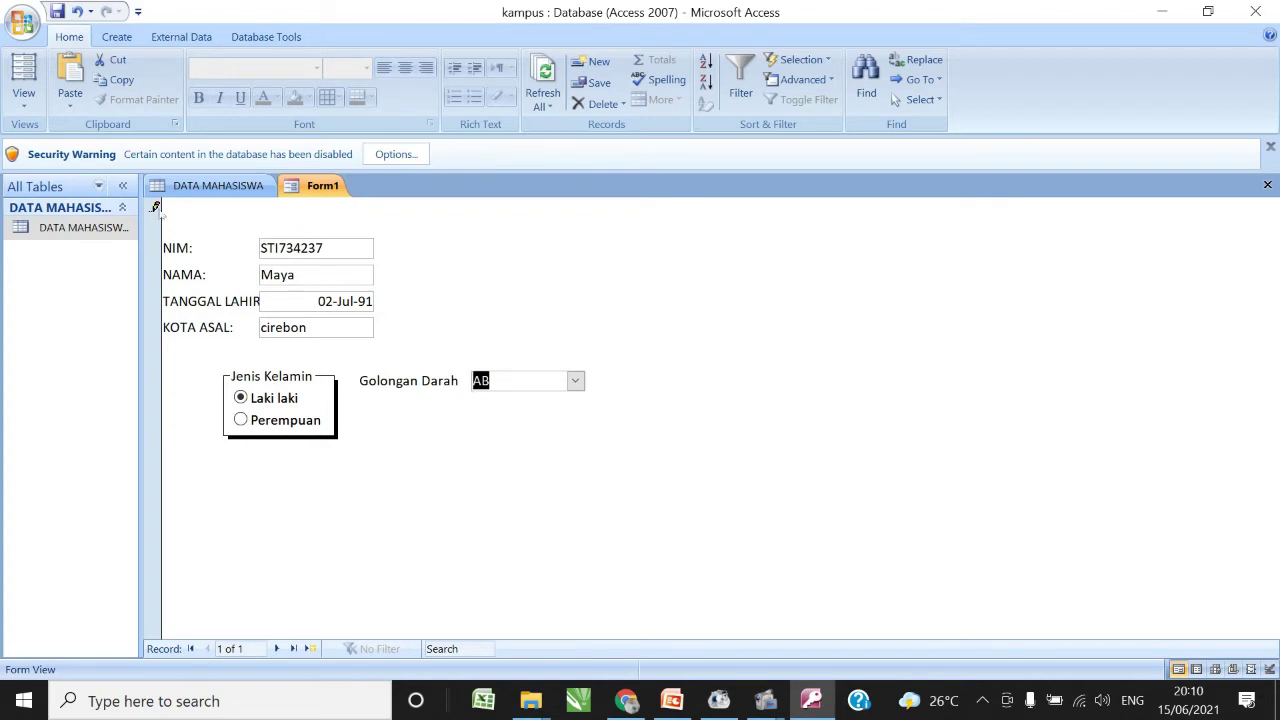
click(25, 106)
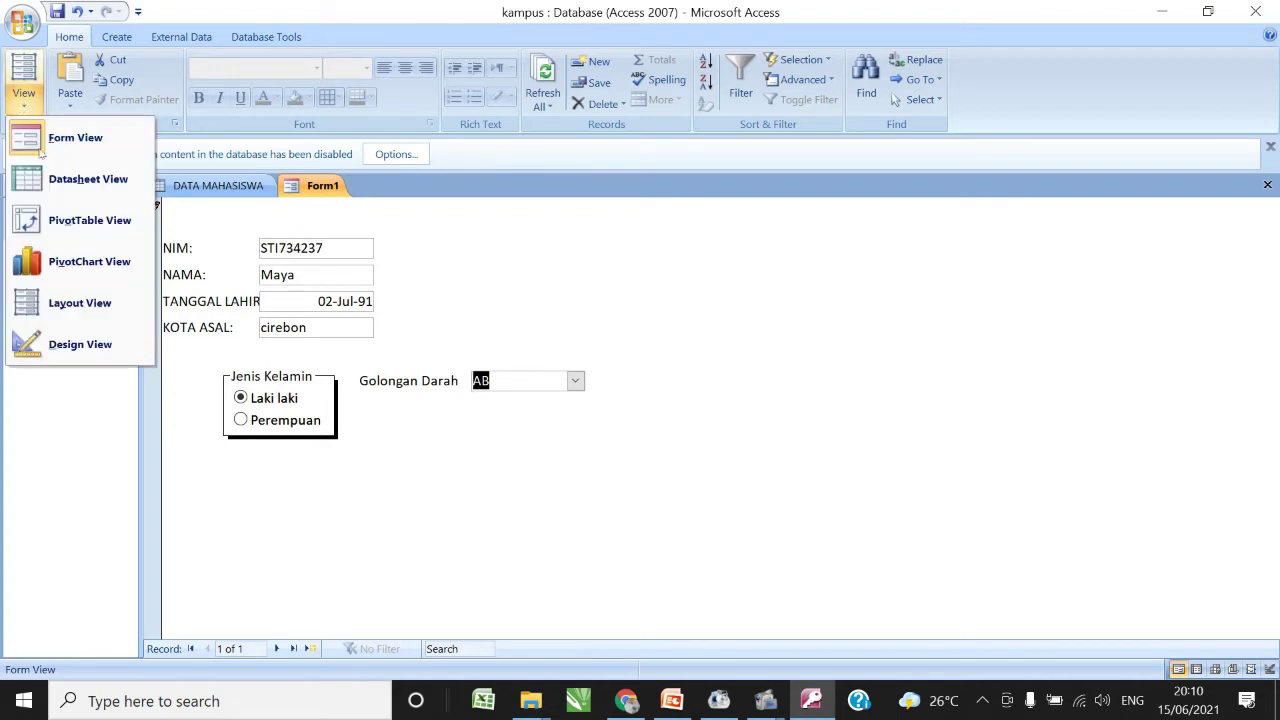
- Switch Form1 back to Design View from the View menu
click(117, 342)
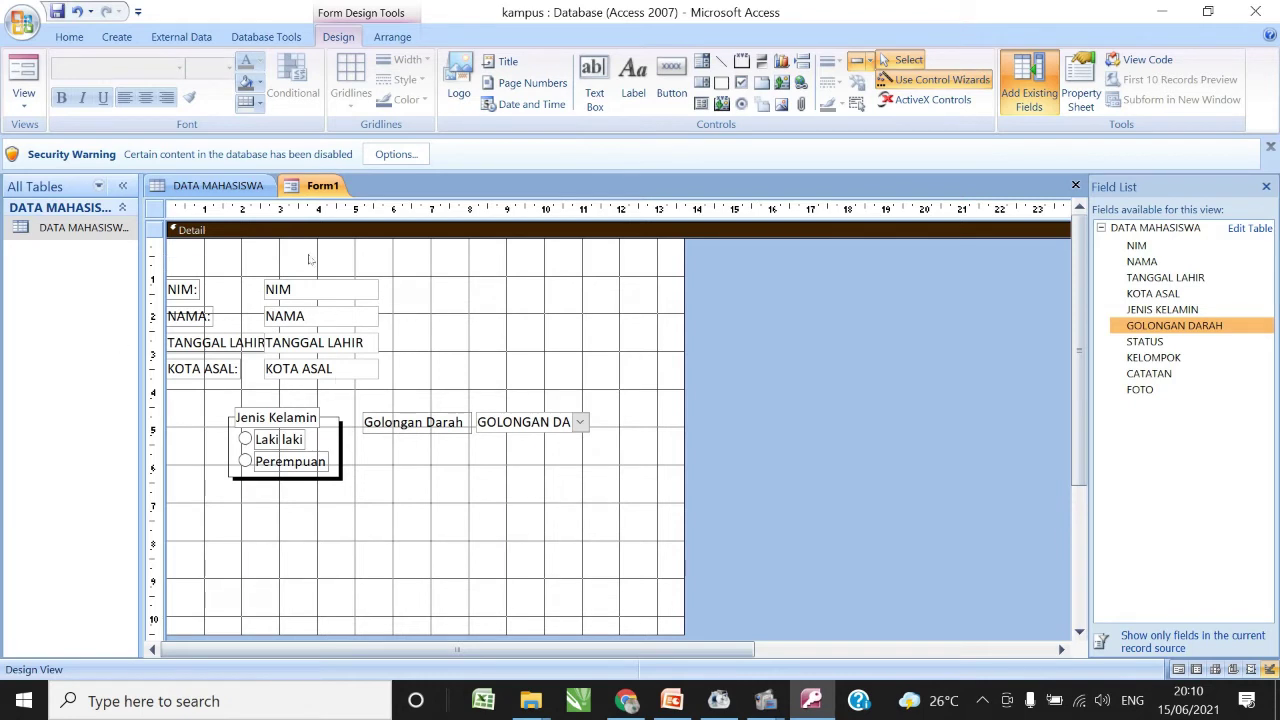
- Place the CATATAN notes field below the Jenis Kelamin group
click(1158, 377)
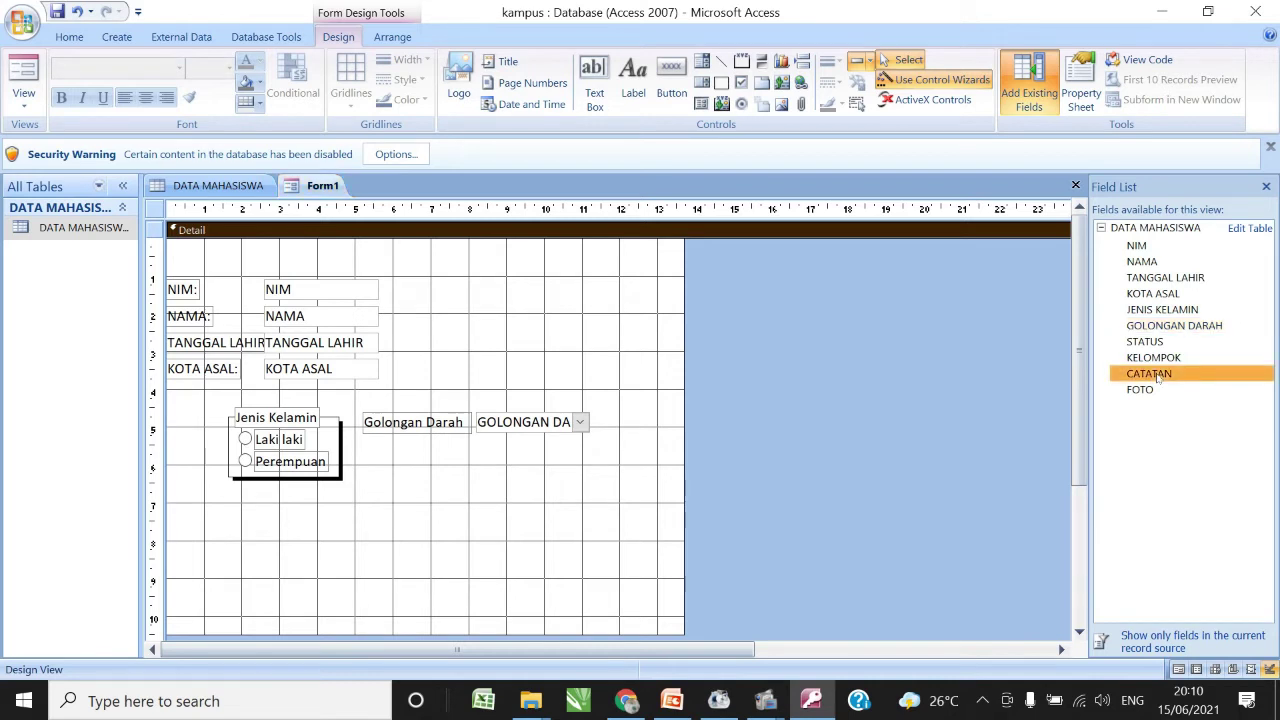
drag(1158, 377, 359, 500)
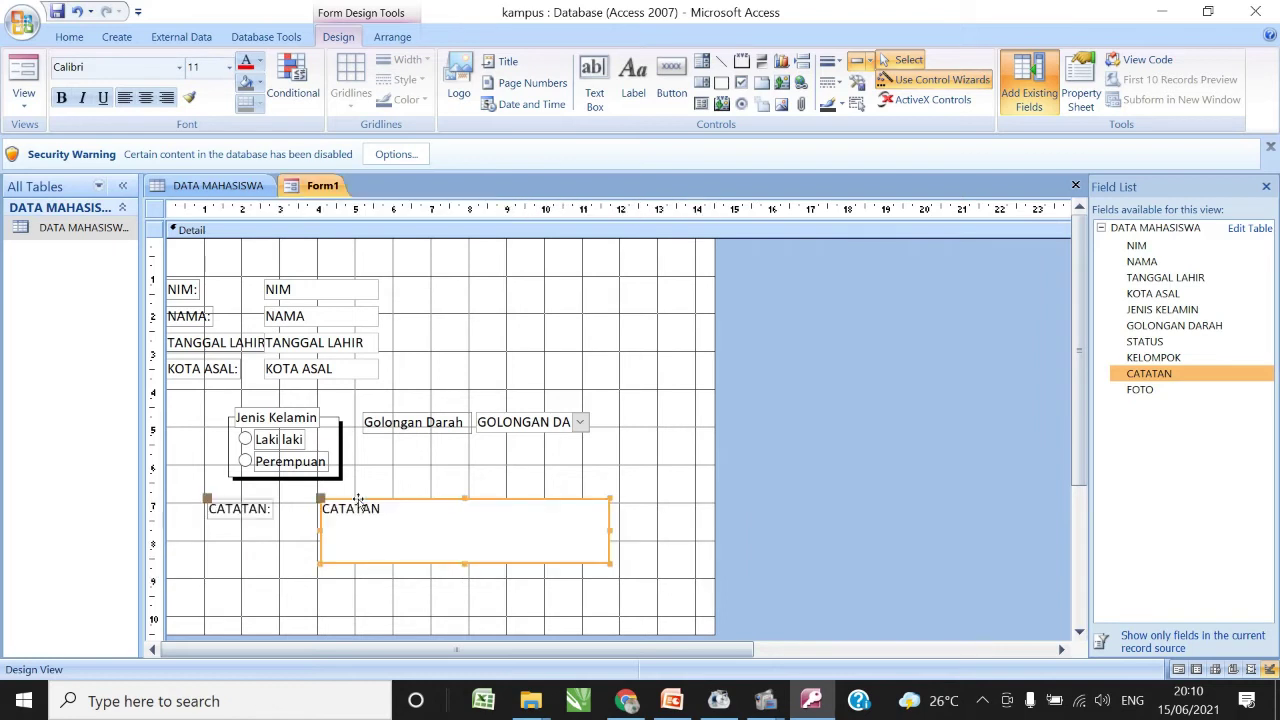
click(655, 467)
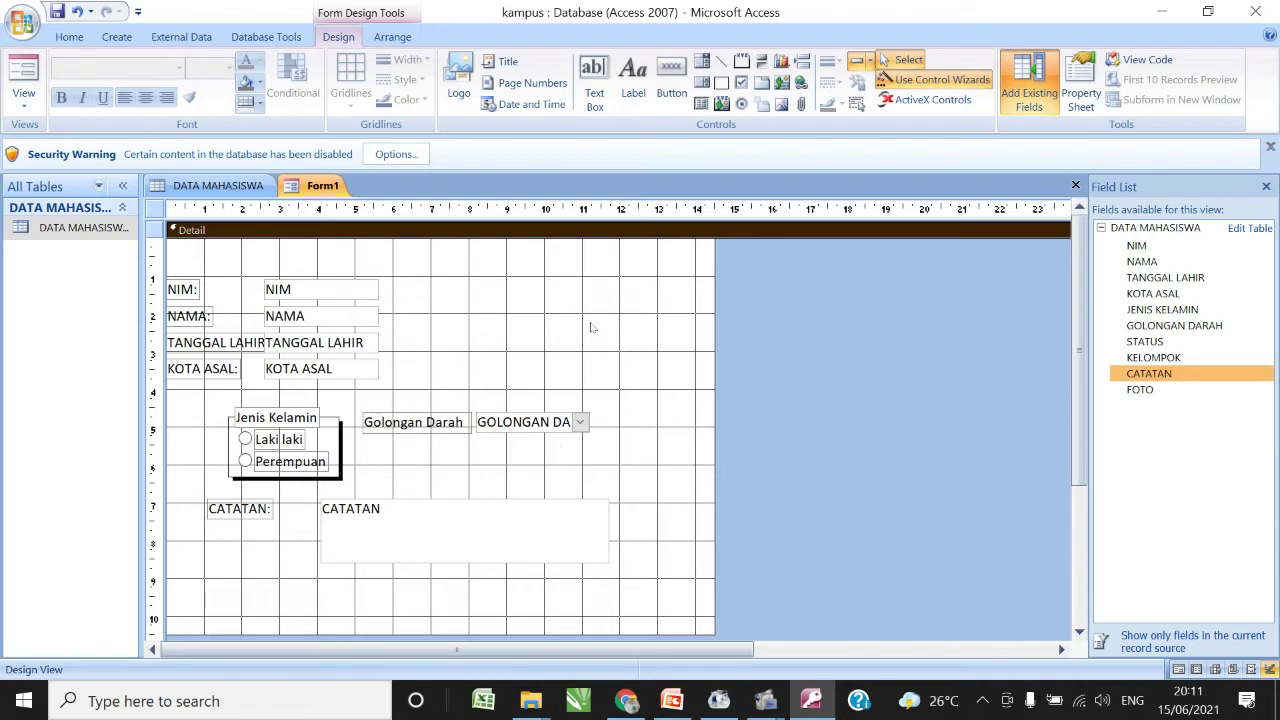
- Place the FOTO image frame at the upper right of the form
click(1151, 390)
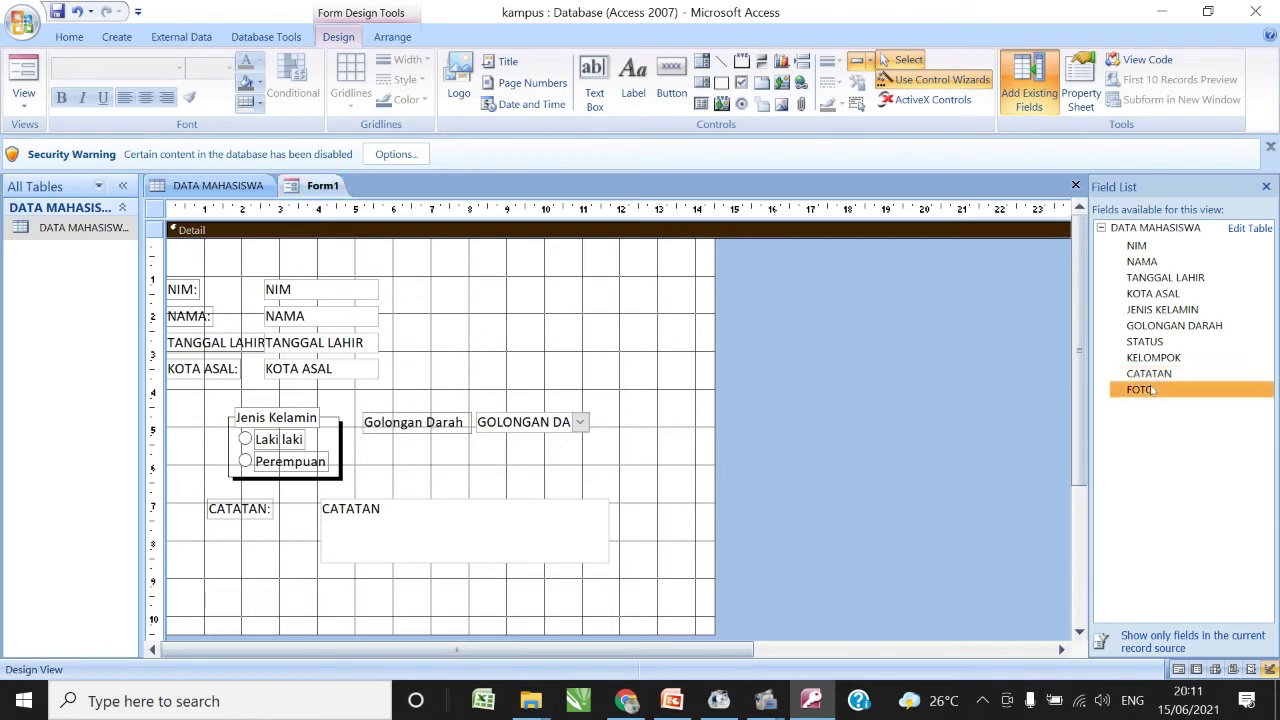
drag(1151, 390, 566, 318)
click(670, 332)
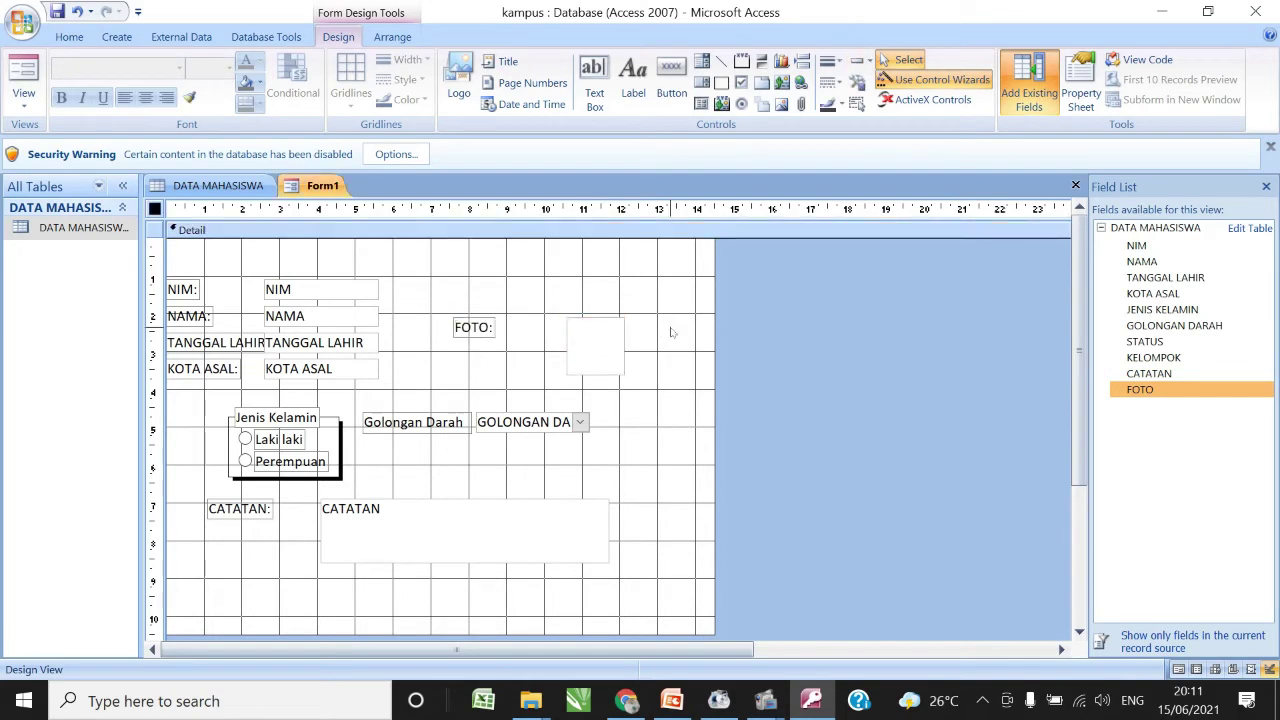
click(24, 100)
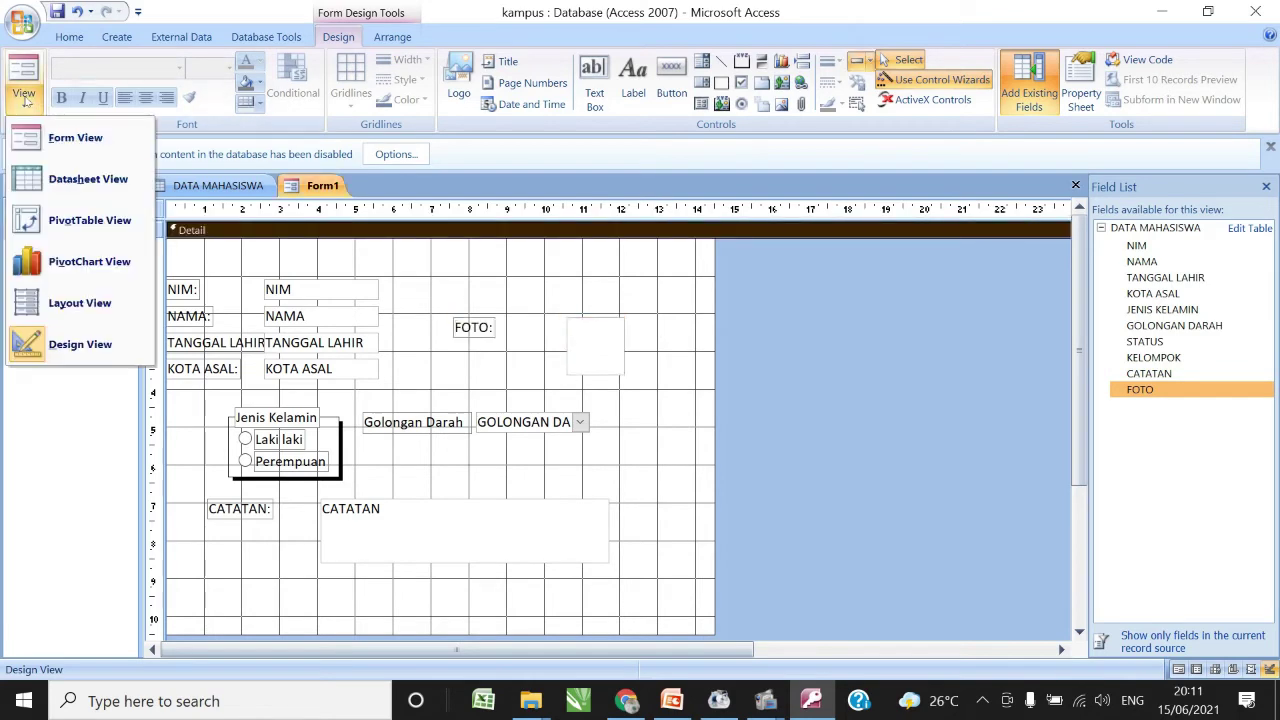
- Preview Form1 in Form View to check the CATATAN note and empty FOTO frame, ending in Design View
click(62, 140)
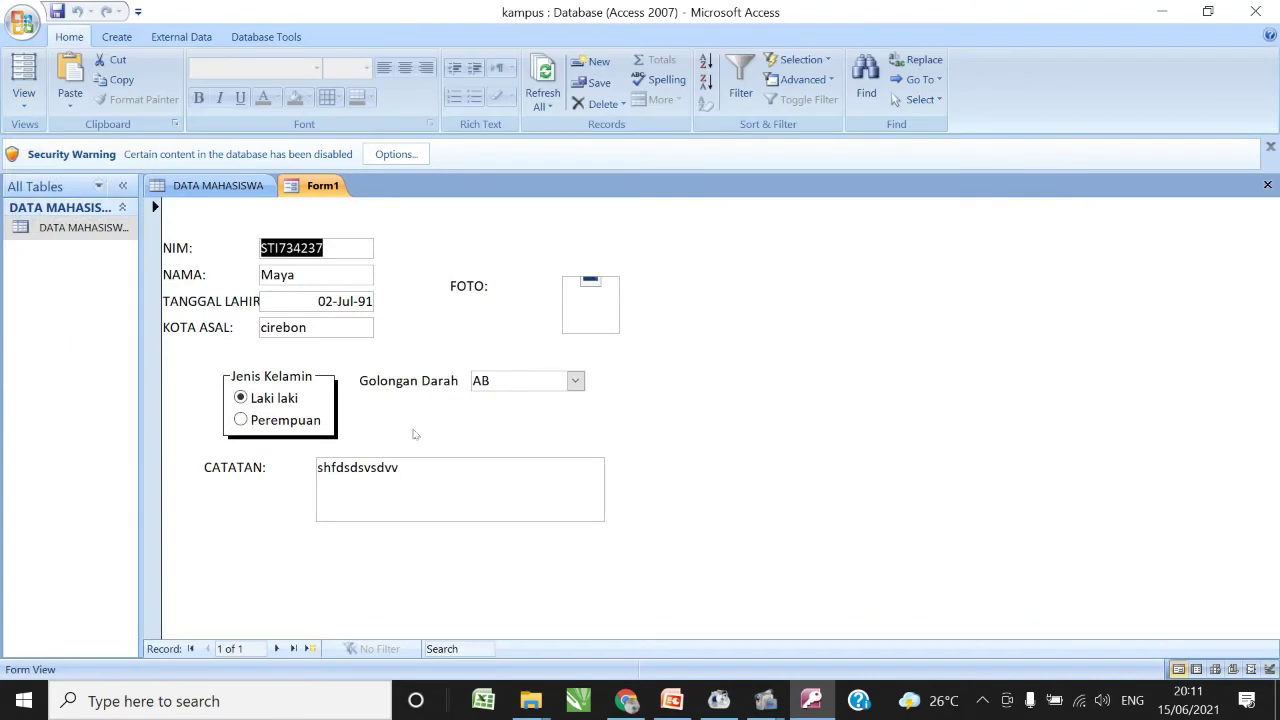
click(437, 477)
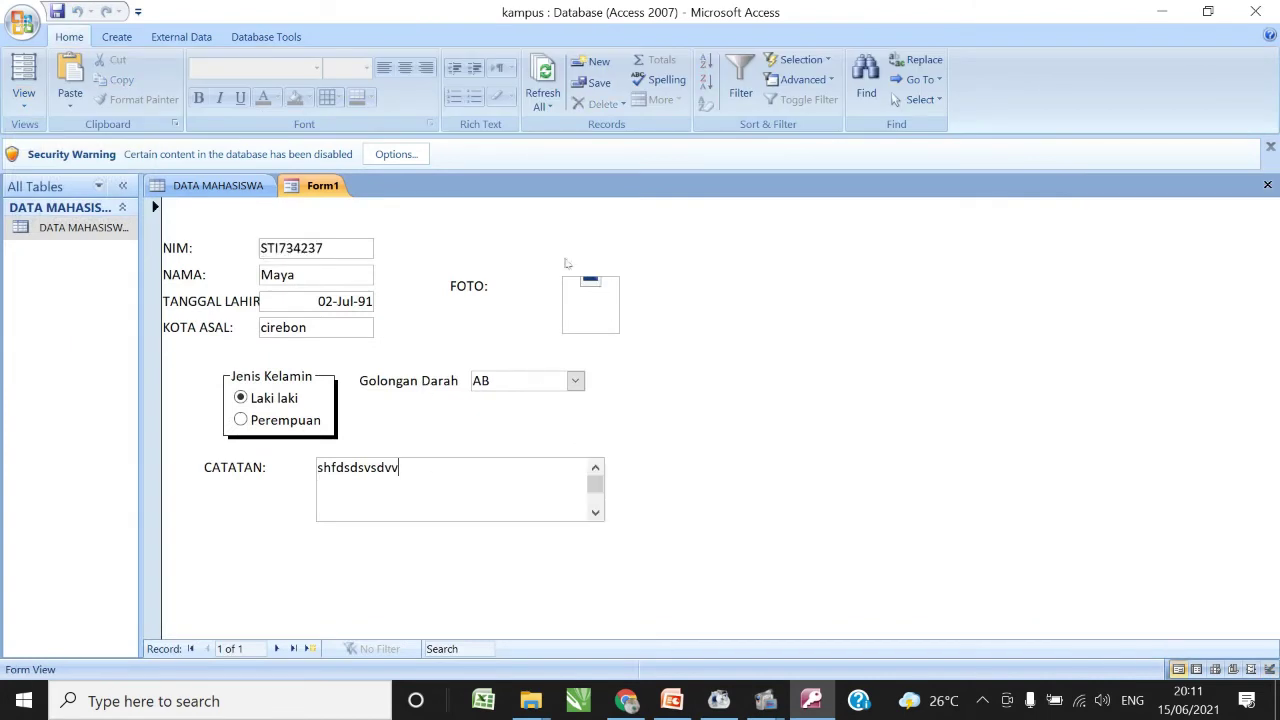
click(24, 110)
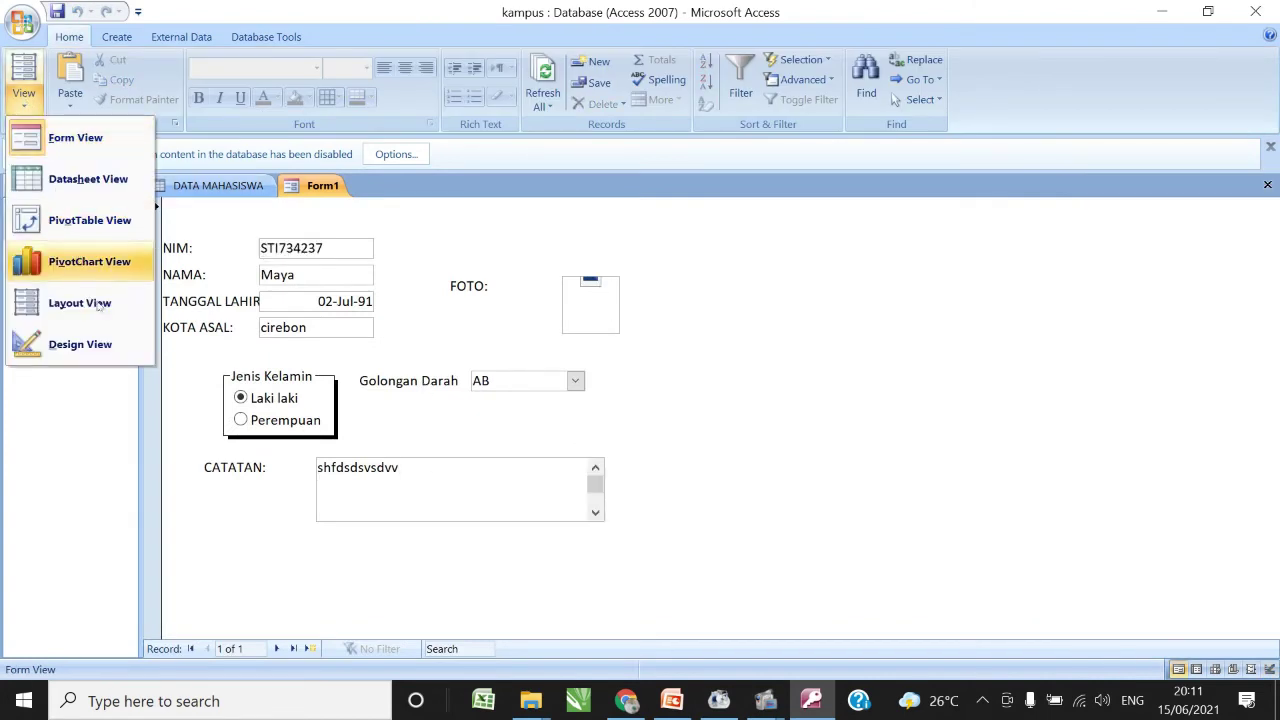
click(98, 344)
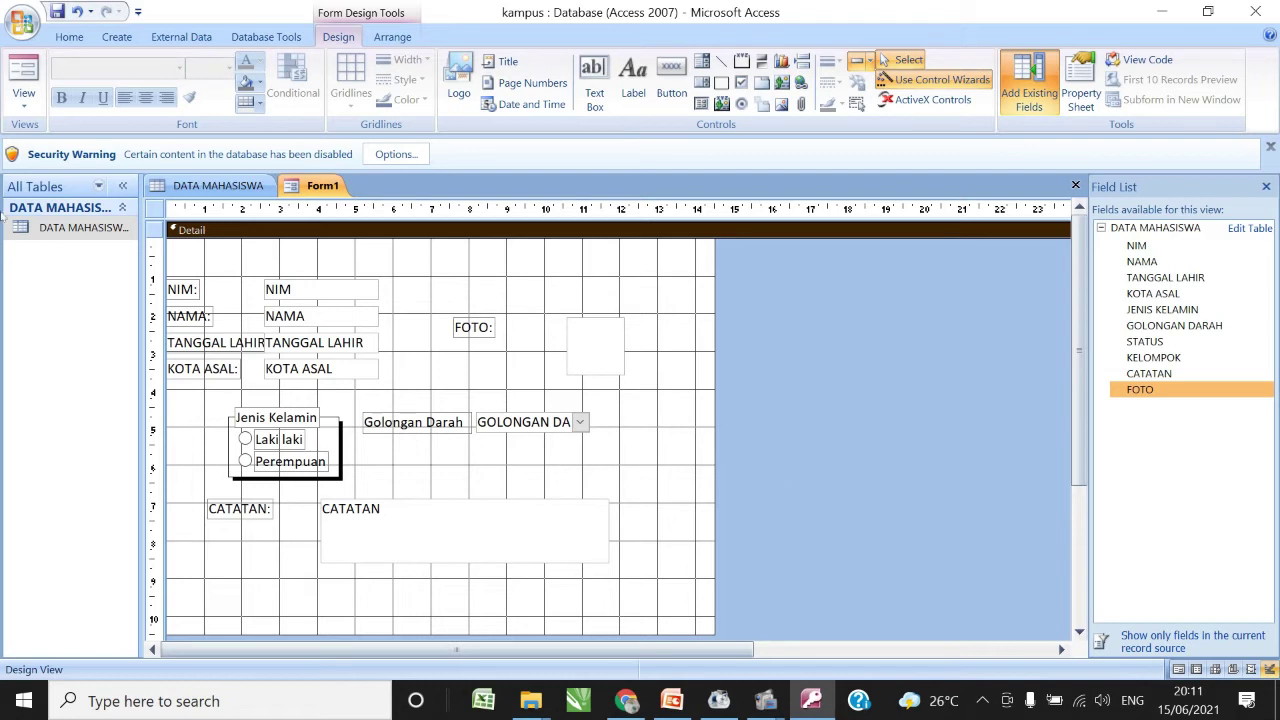
click(24, 102)
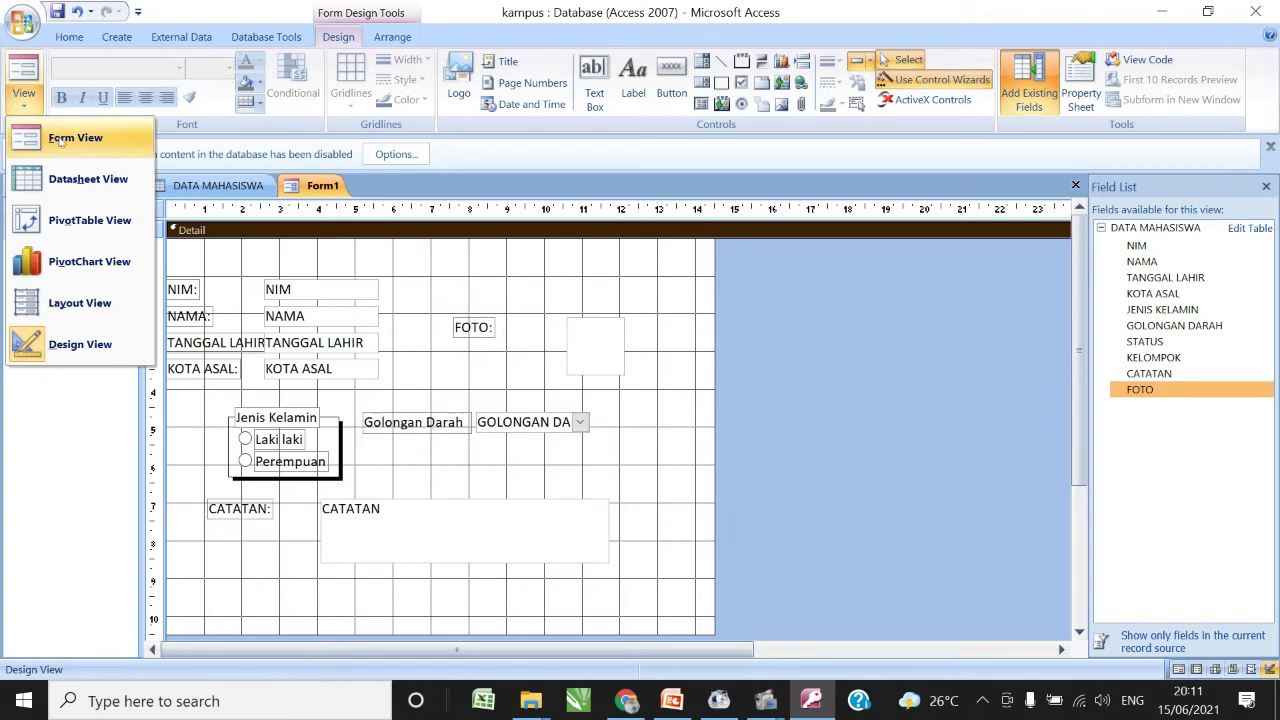
click(62, 138)
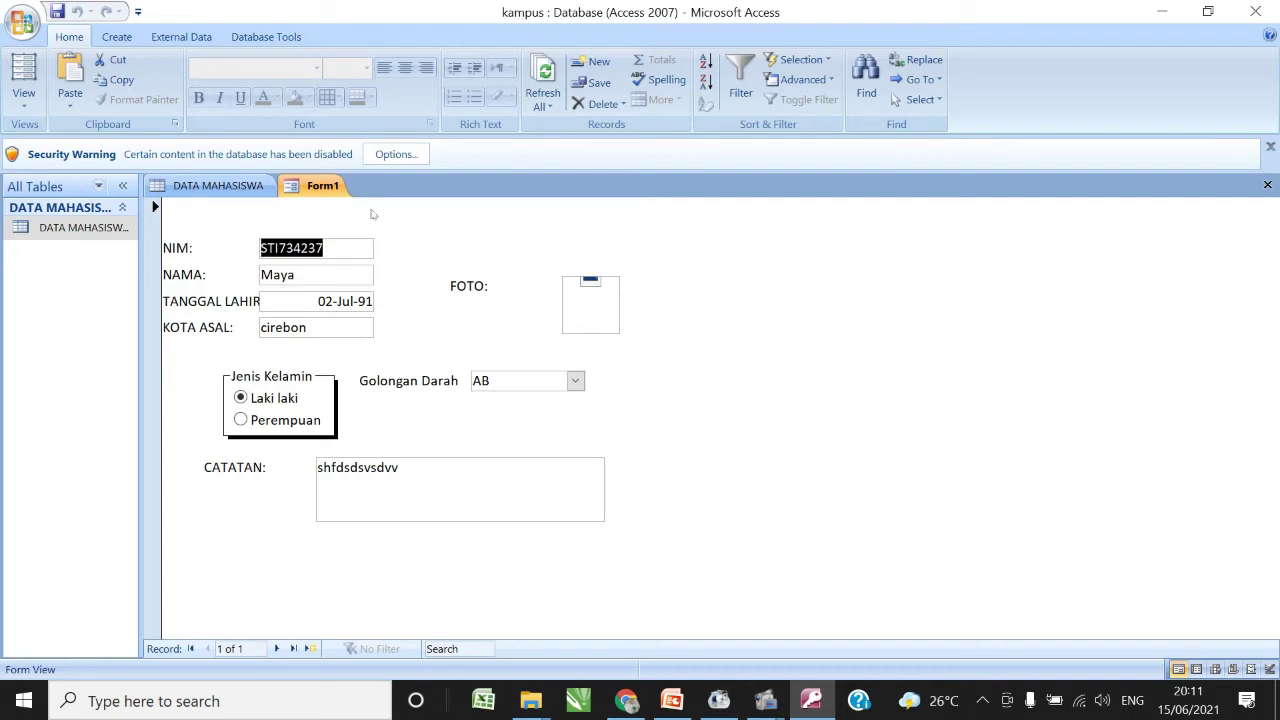
click(36, 112)
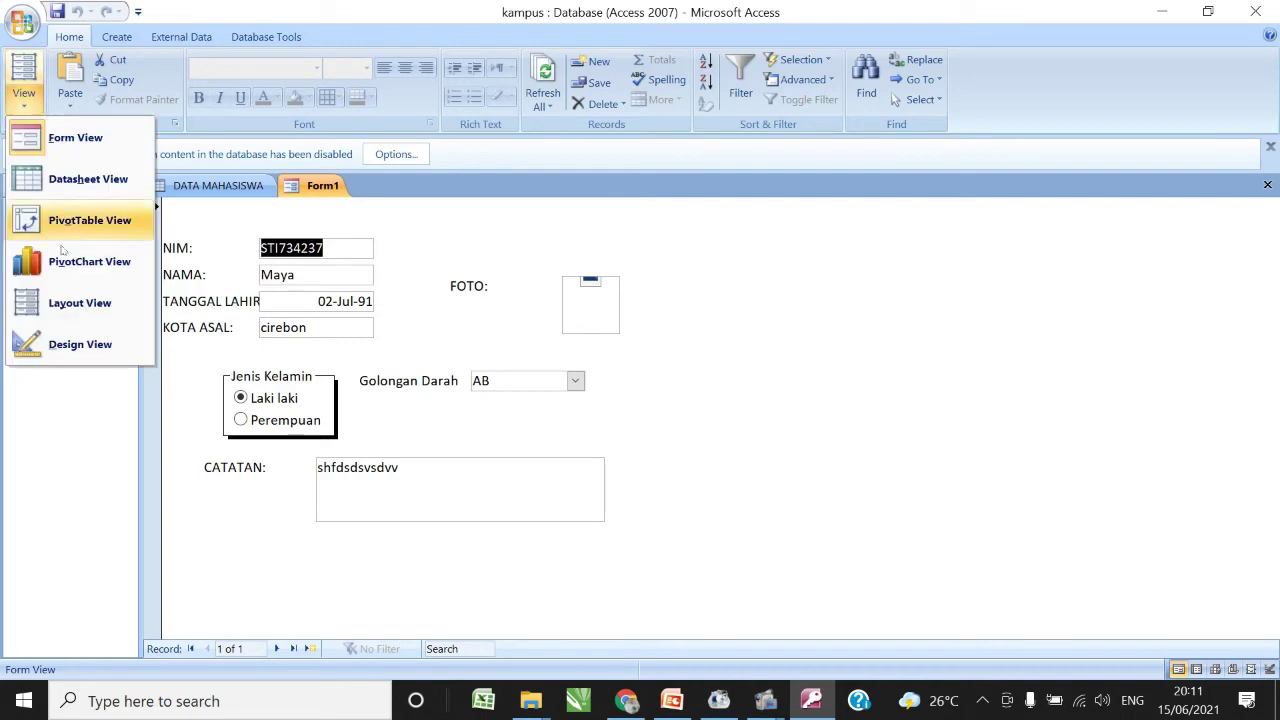
click(80, 344)
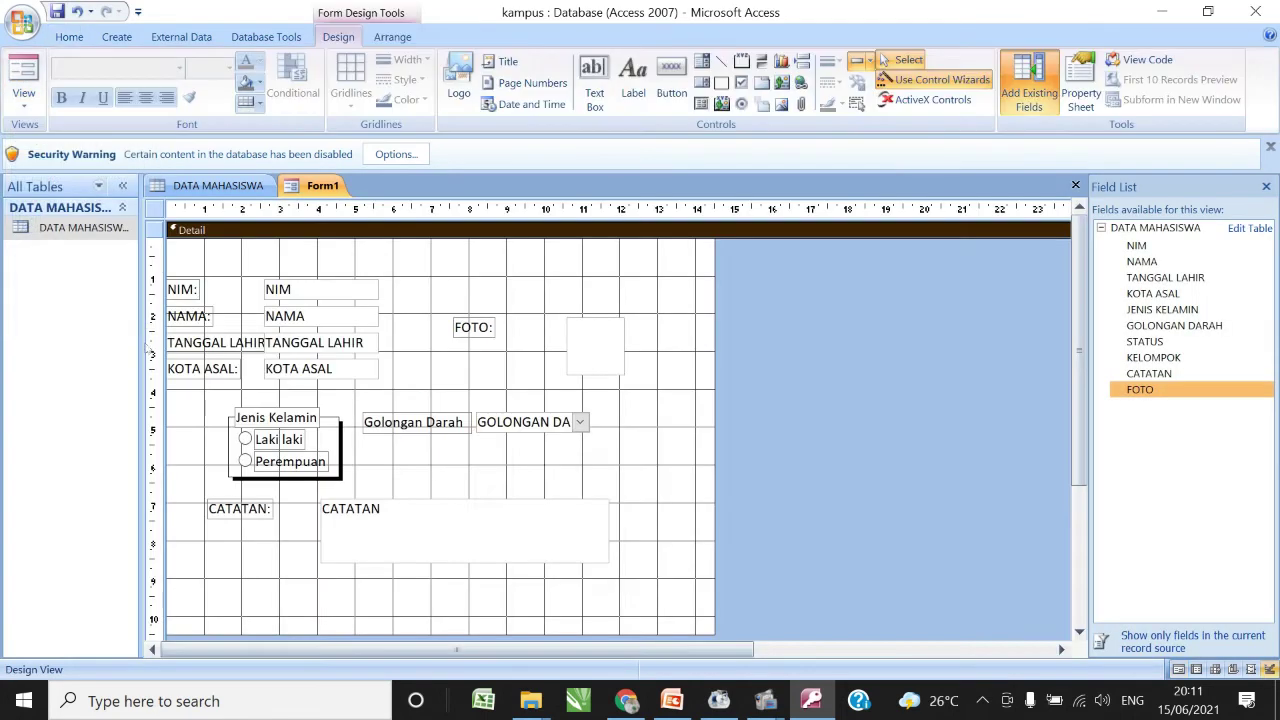
- Insert the background-catur picture from Downloads as the Form Header logo
click(459, 93)
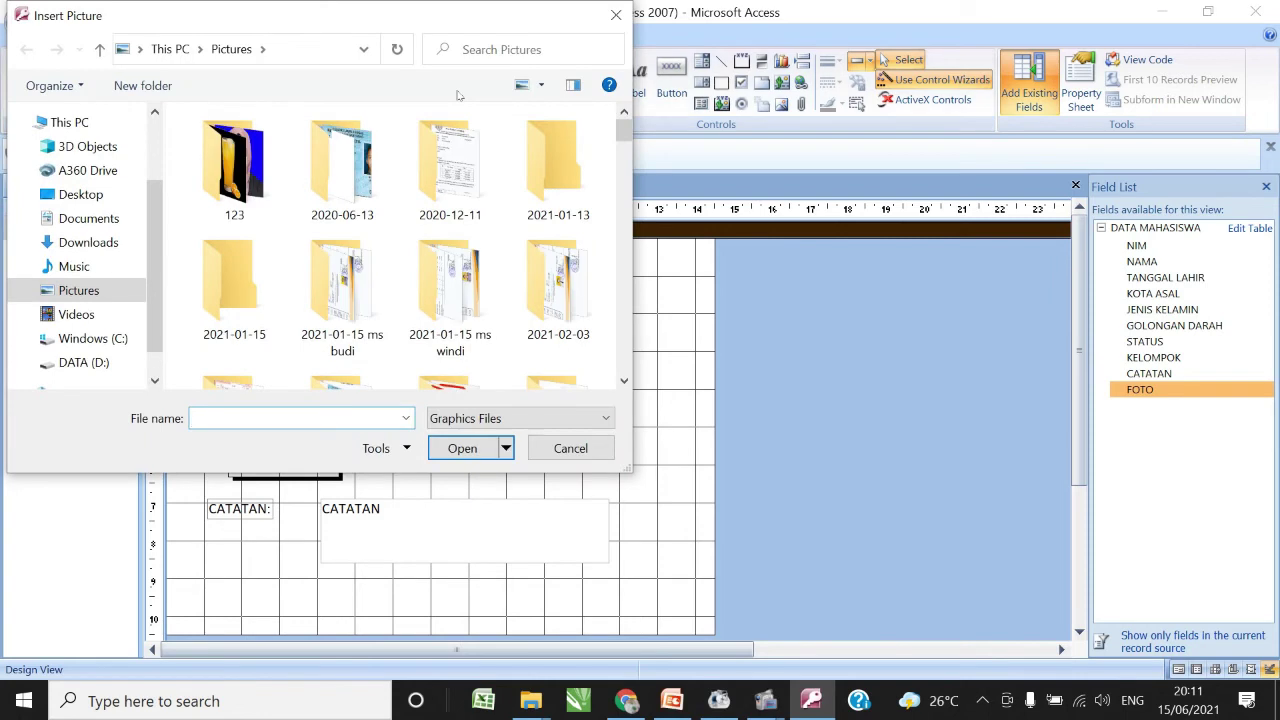
click(84, 242)
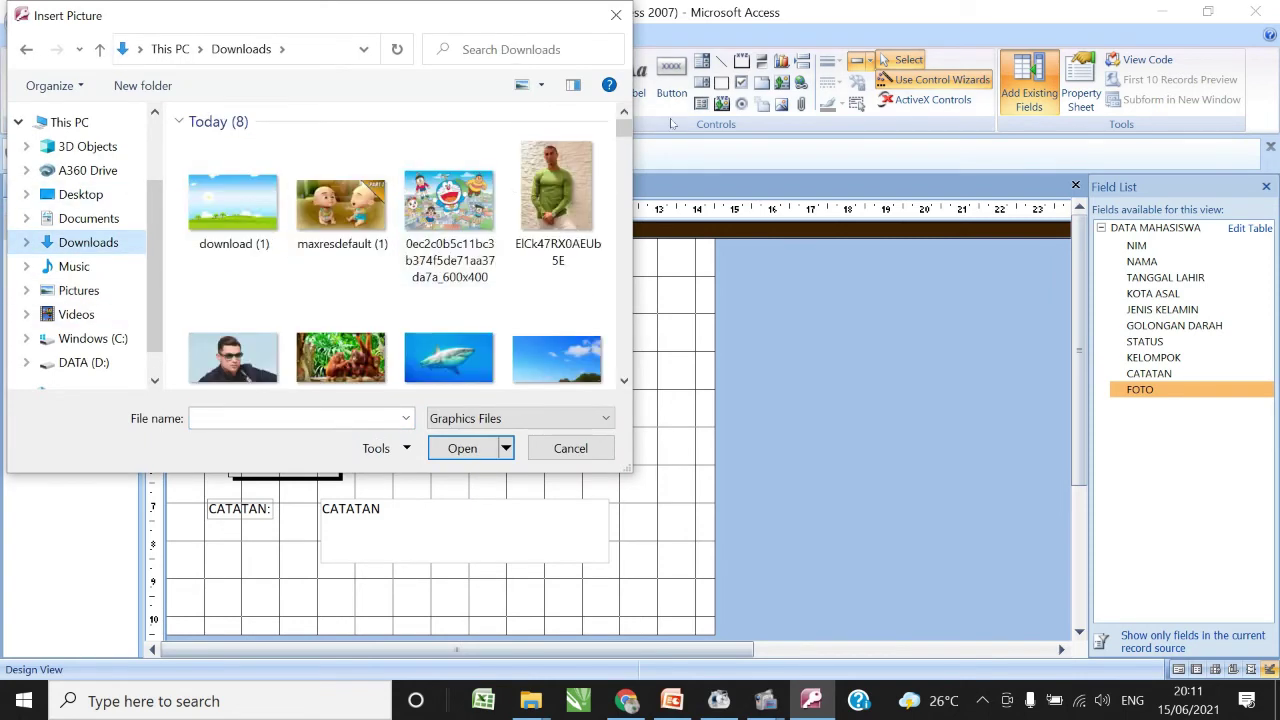
drag(625, 128, 624, 158)
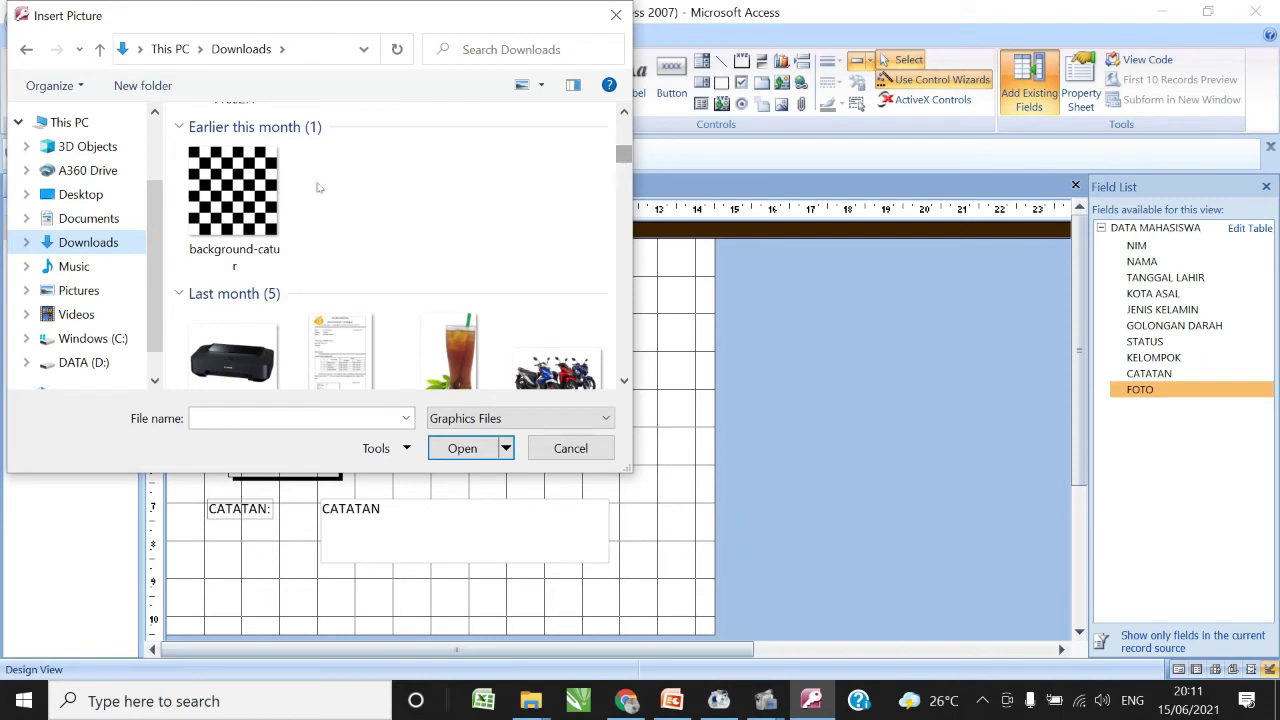
click(624, 381)
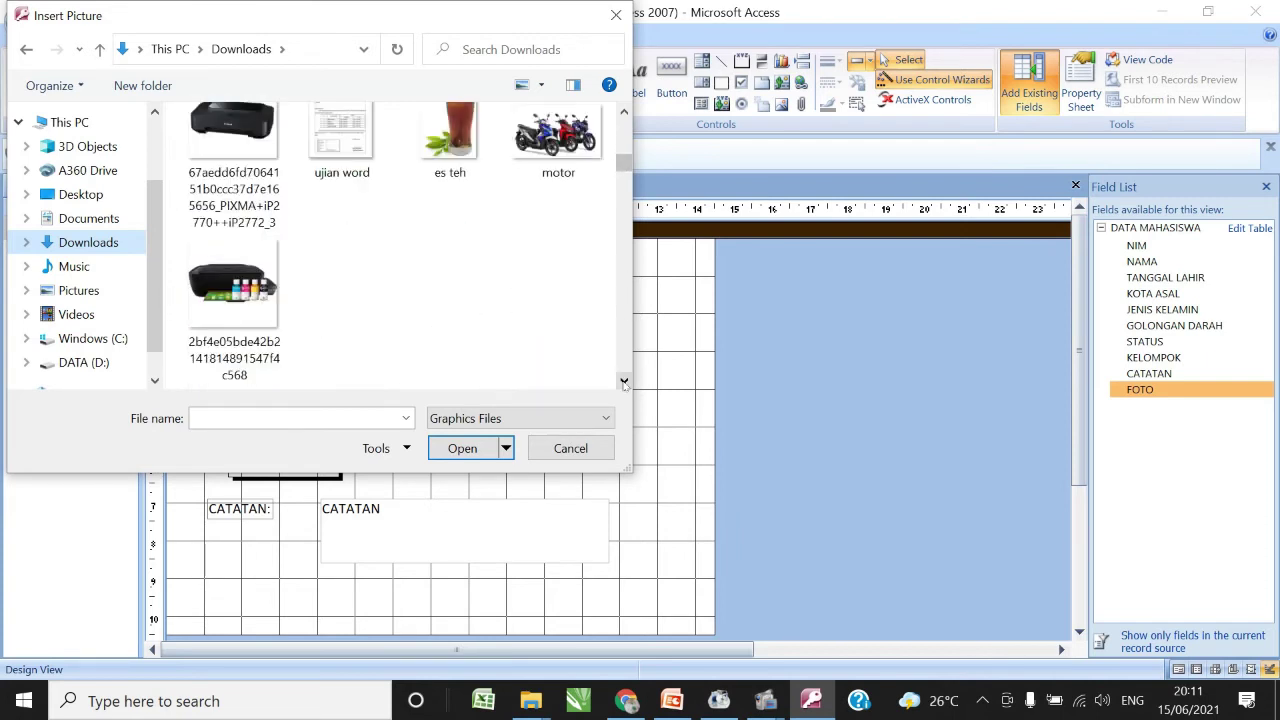
click(623, 113)
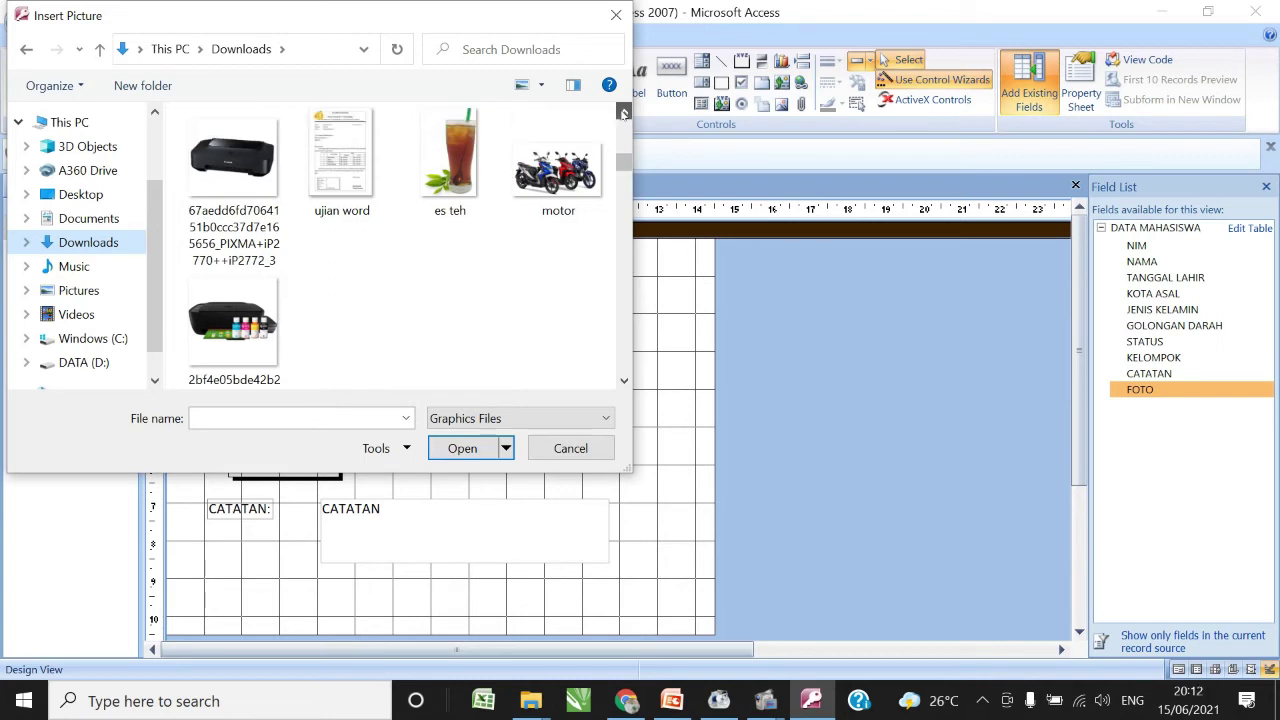
click(623, 113)
click(623, 113)
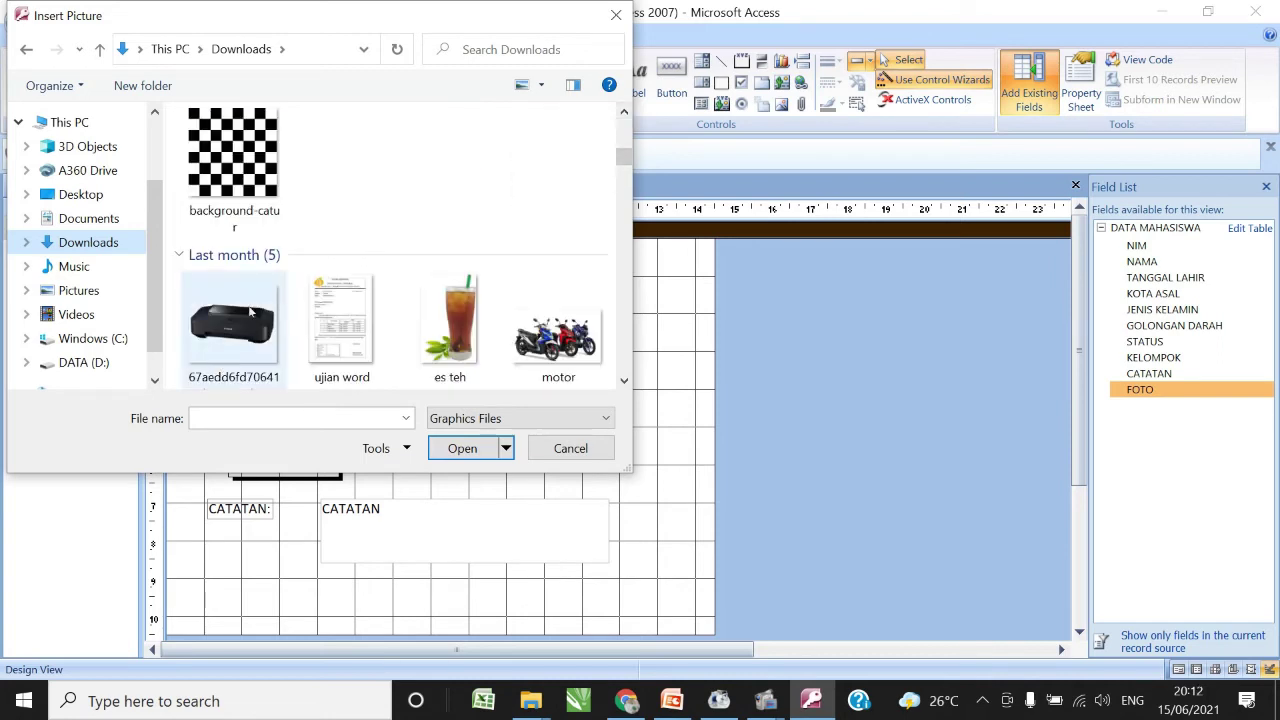
click(240, 158)
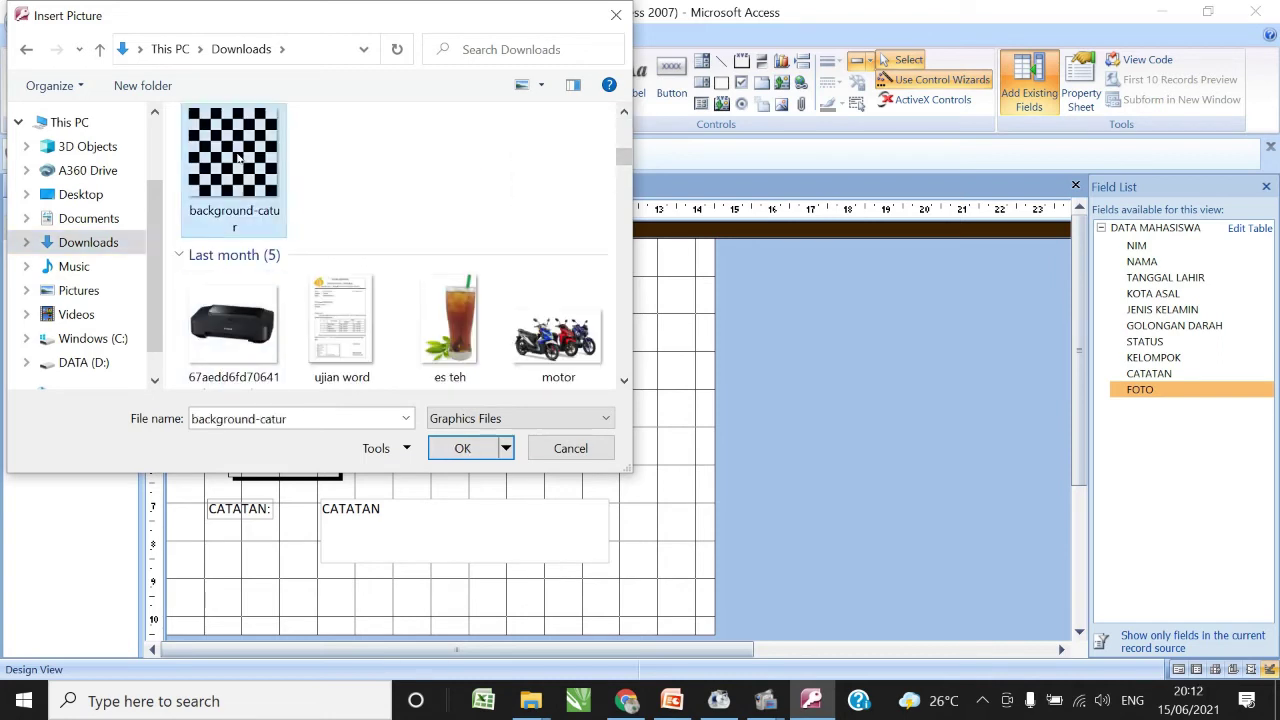
click(470, 450)
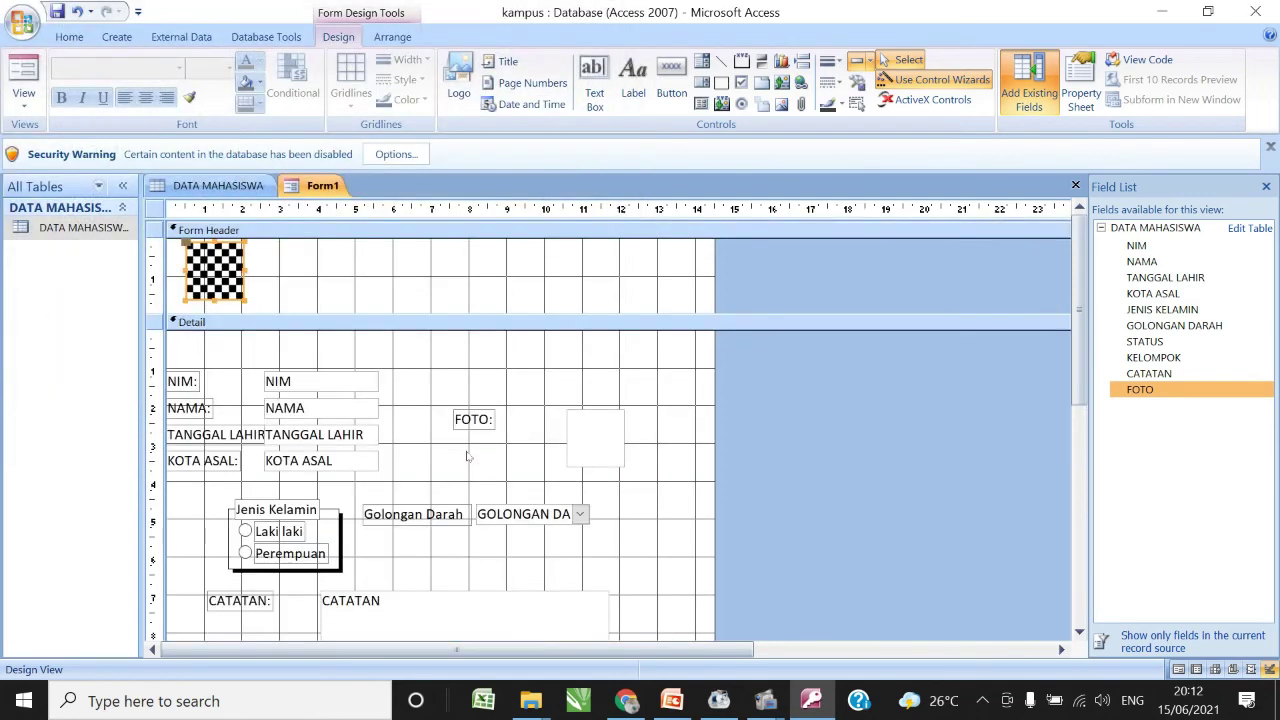
- Draw a header label beside the logo reading 'Data Mahasiswa'
click(320, 267)
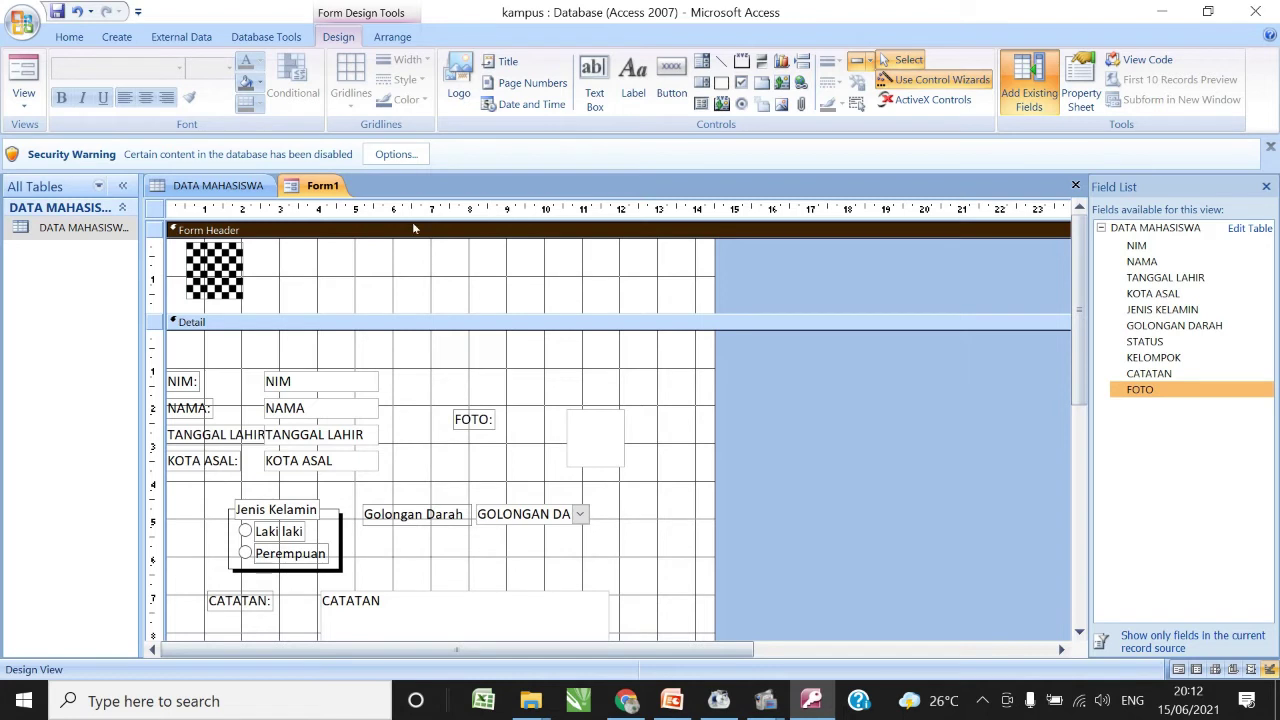
click(632, 80)
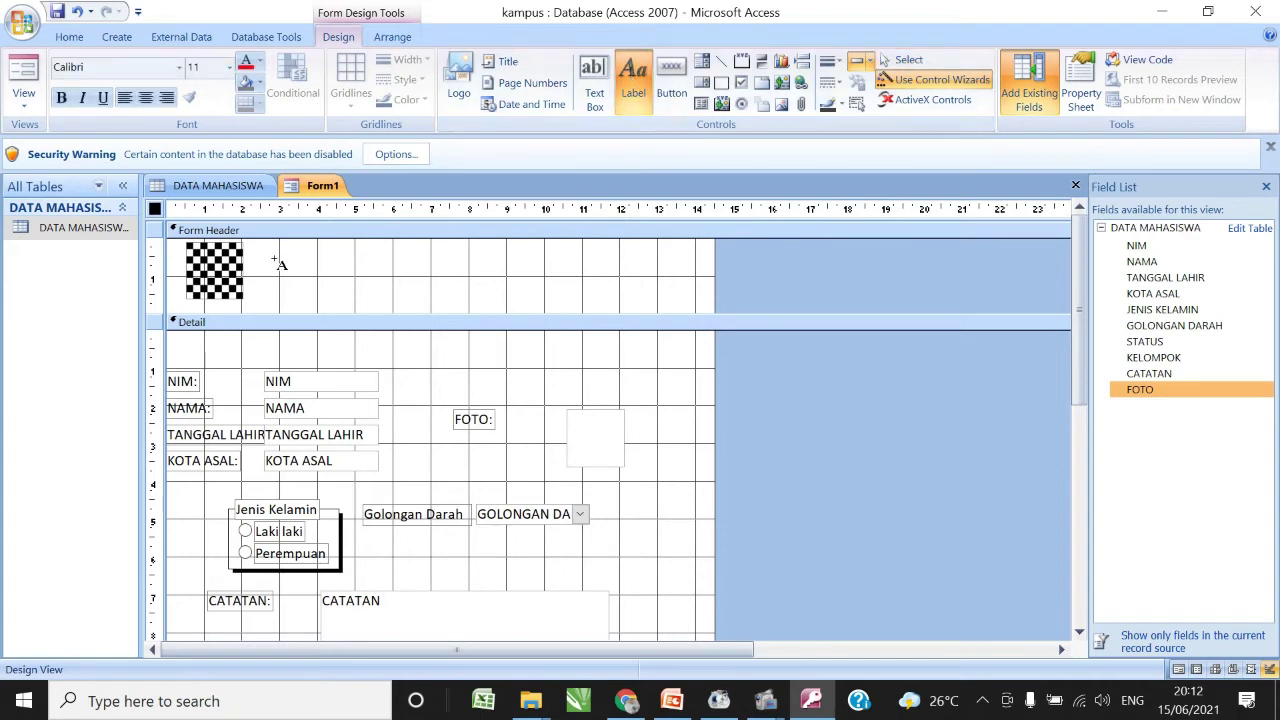
drag(278, 252, 600, 308)
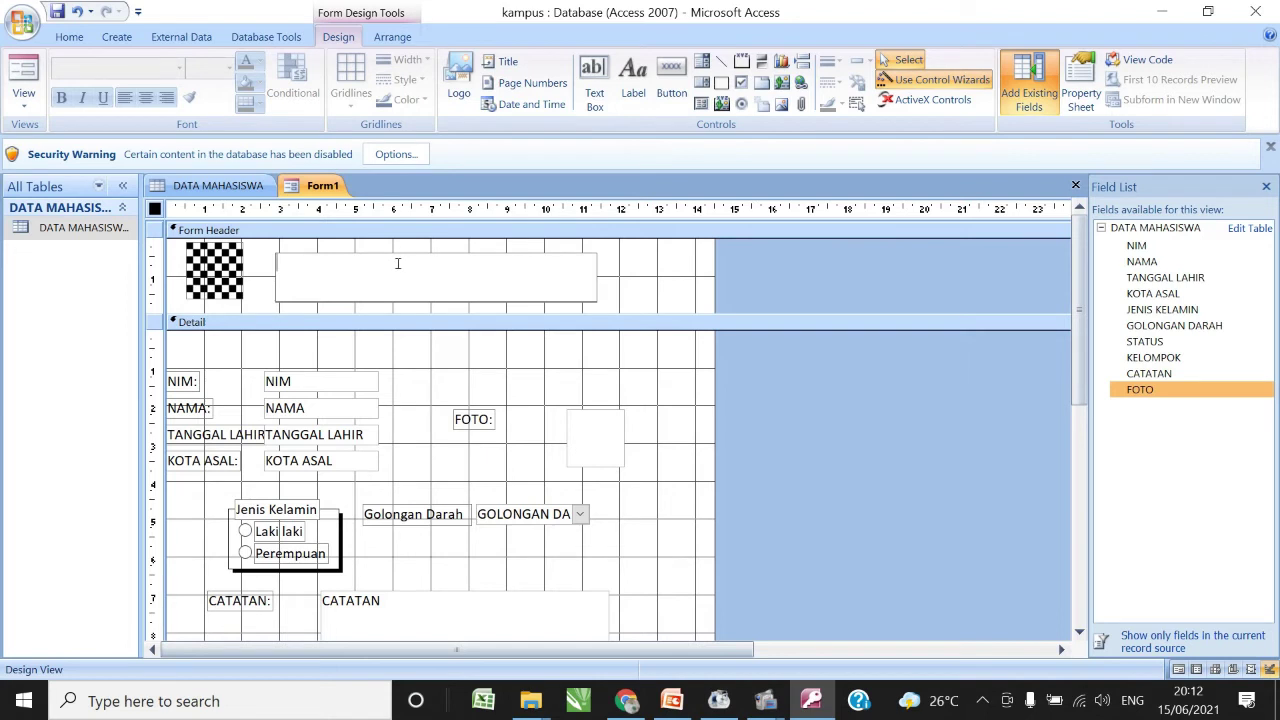
text(Data Mahasiswa)
key(Return)
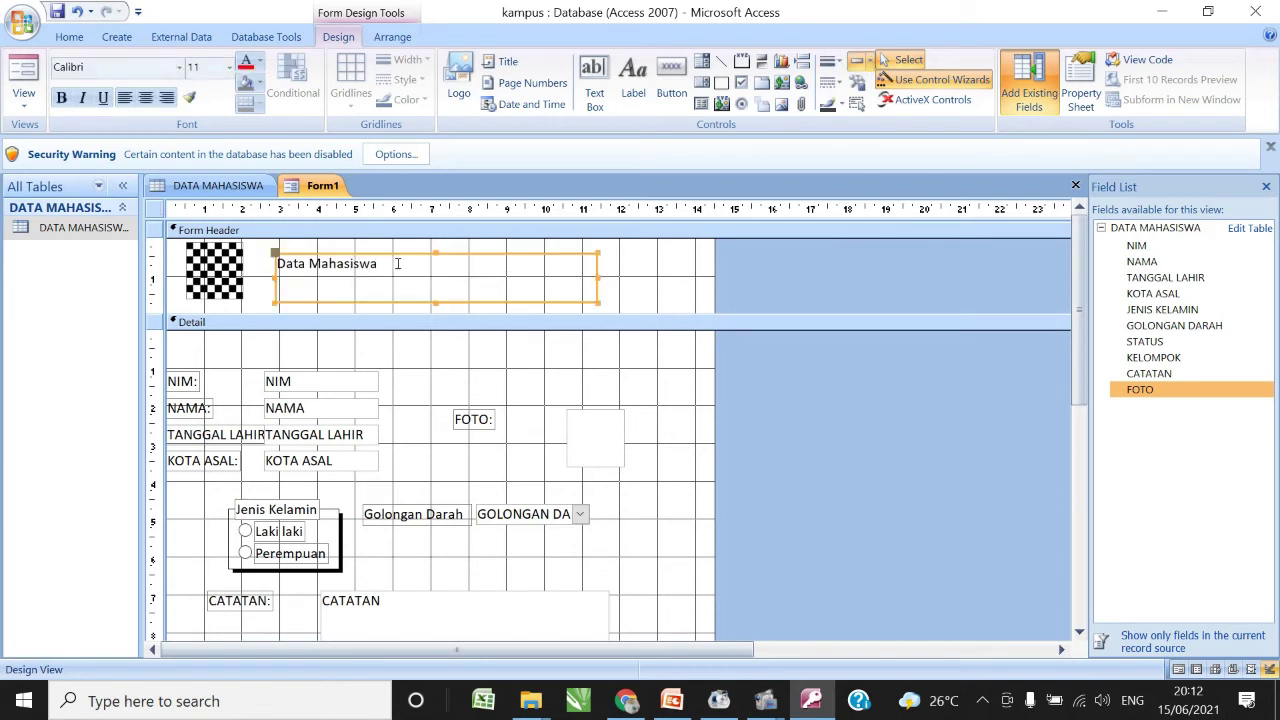
- Add lines 'Sekolah Tinggi Ilmu Komputer.....' and 'Jl. abcde.....' to the header label
click(397, 263)
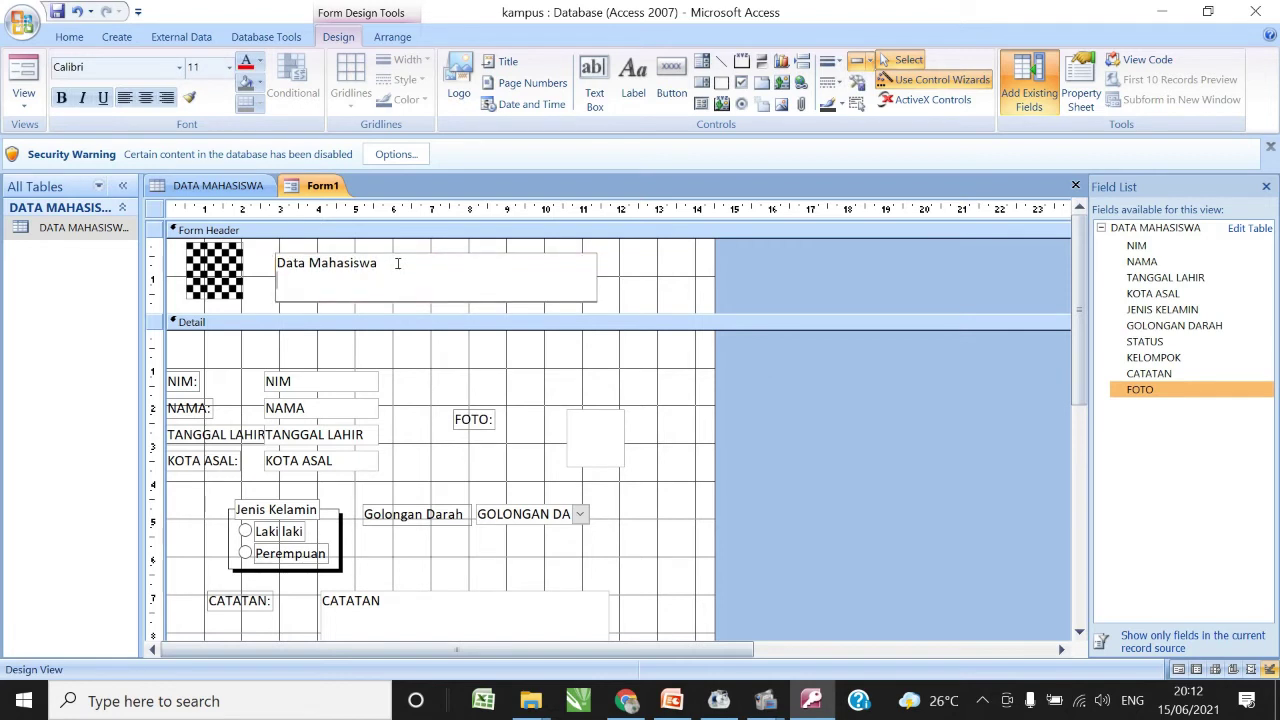
key(ctrl+Return)
text(Sekolah Tinggi Ilmu )
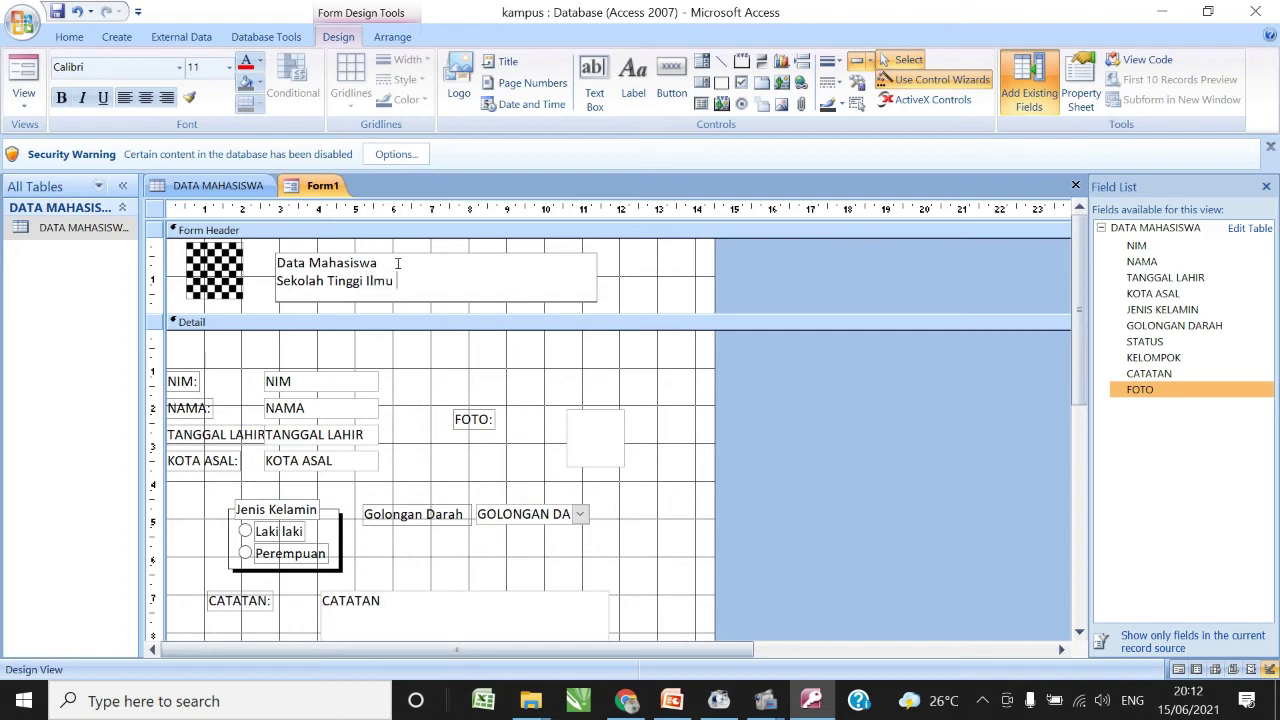
text(Komputer.....)
key(ctrl+Return)
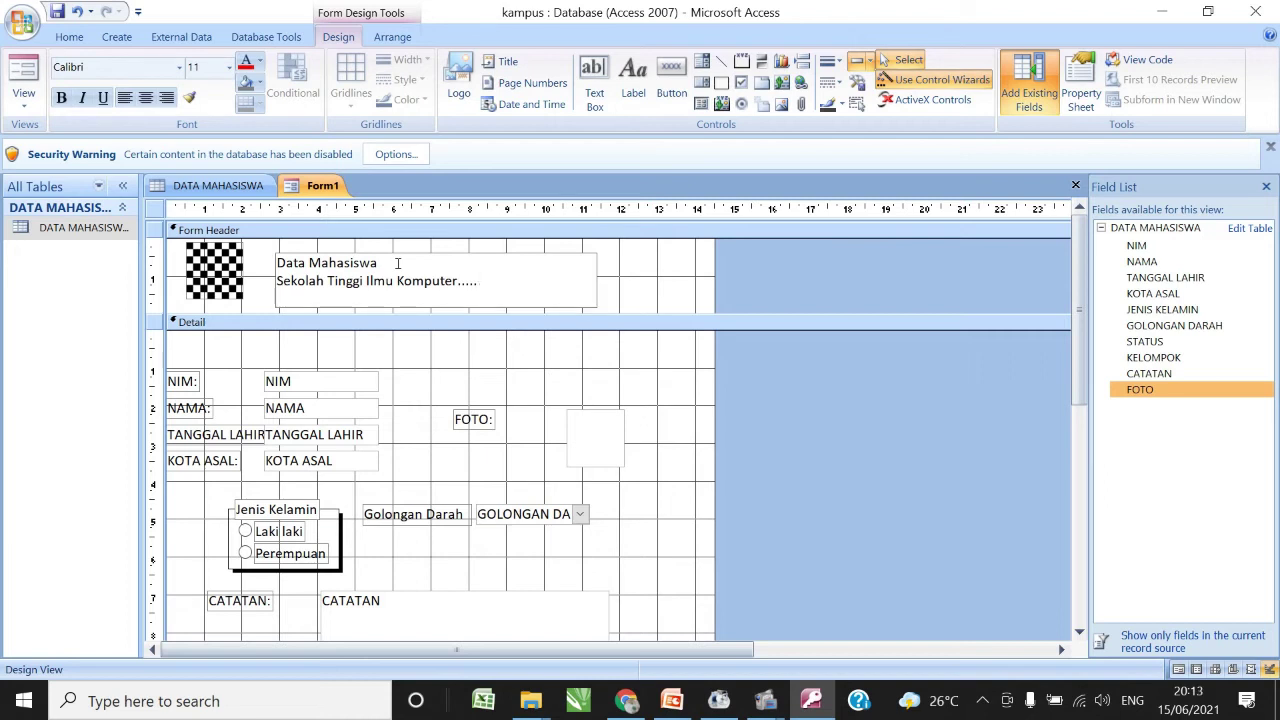
text(Jl. abcde.....)
click(389, 255)
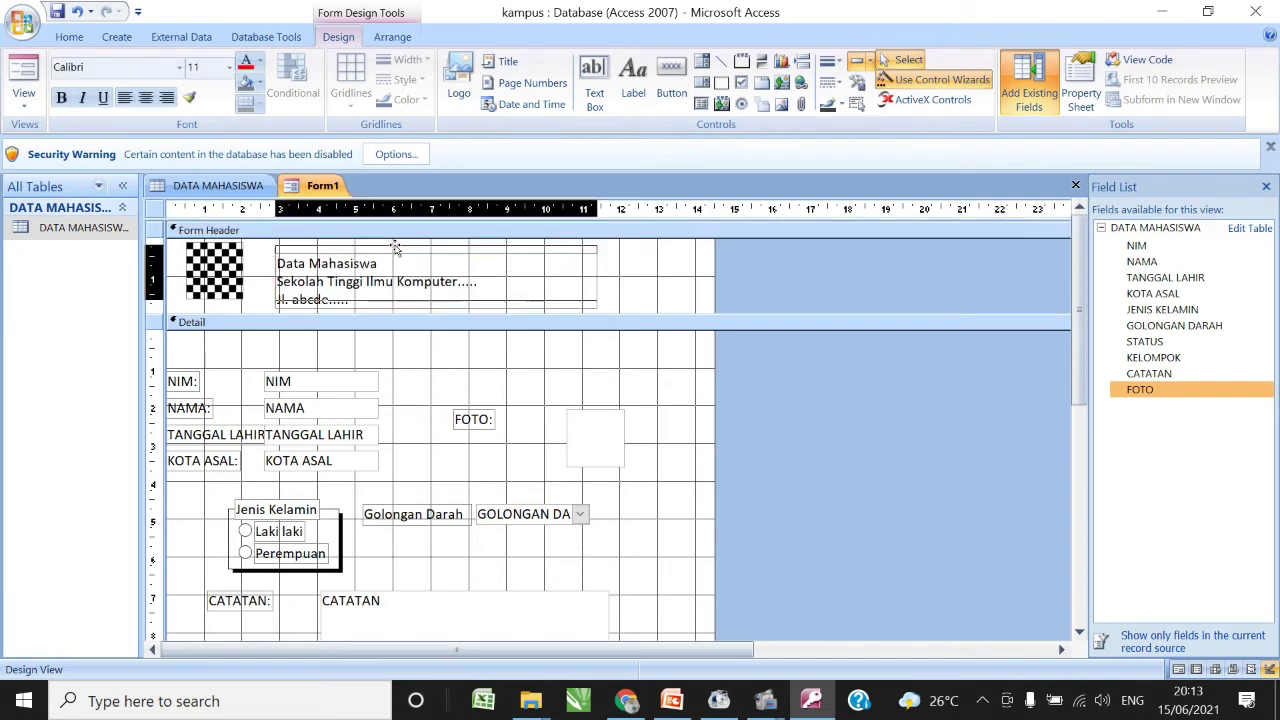
- Nudge the header label up and make its three lines centred and bold
drag(395, 256, 395, 245)
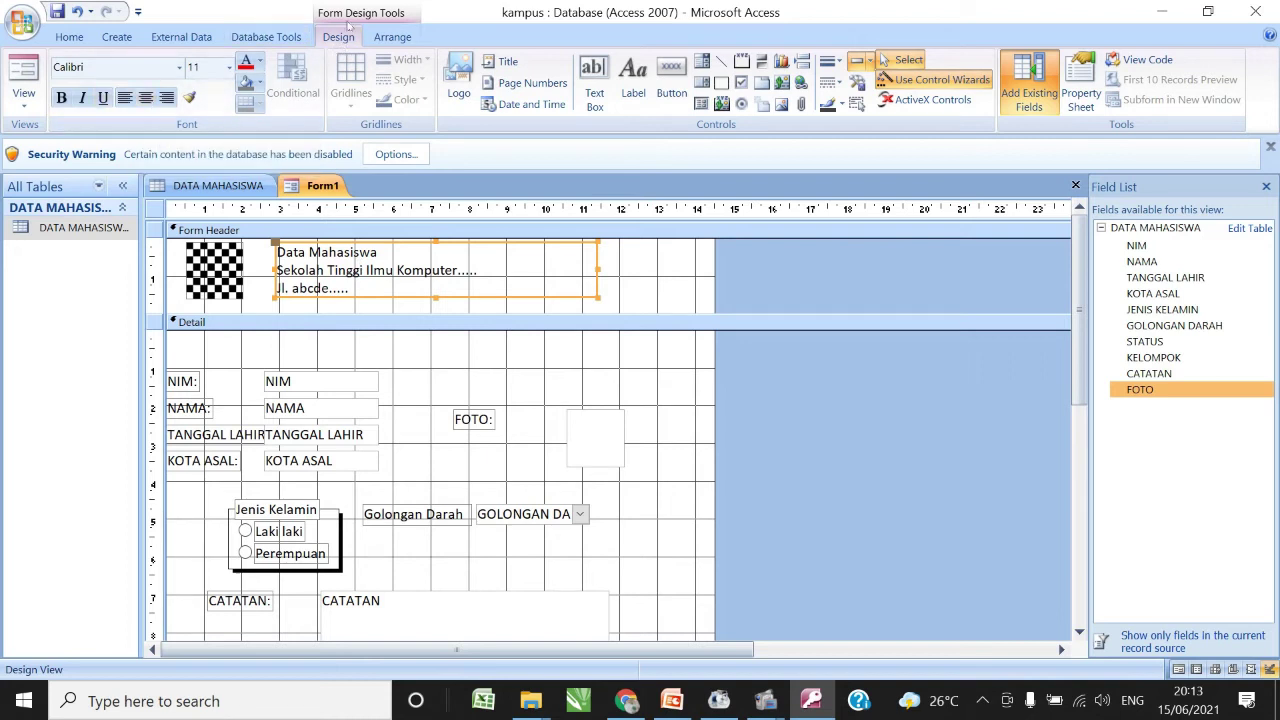
click(69, 37)
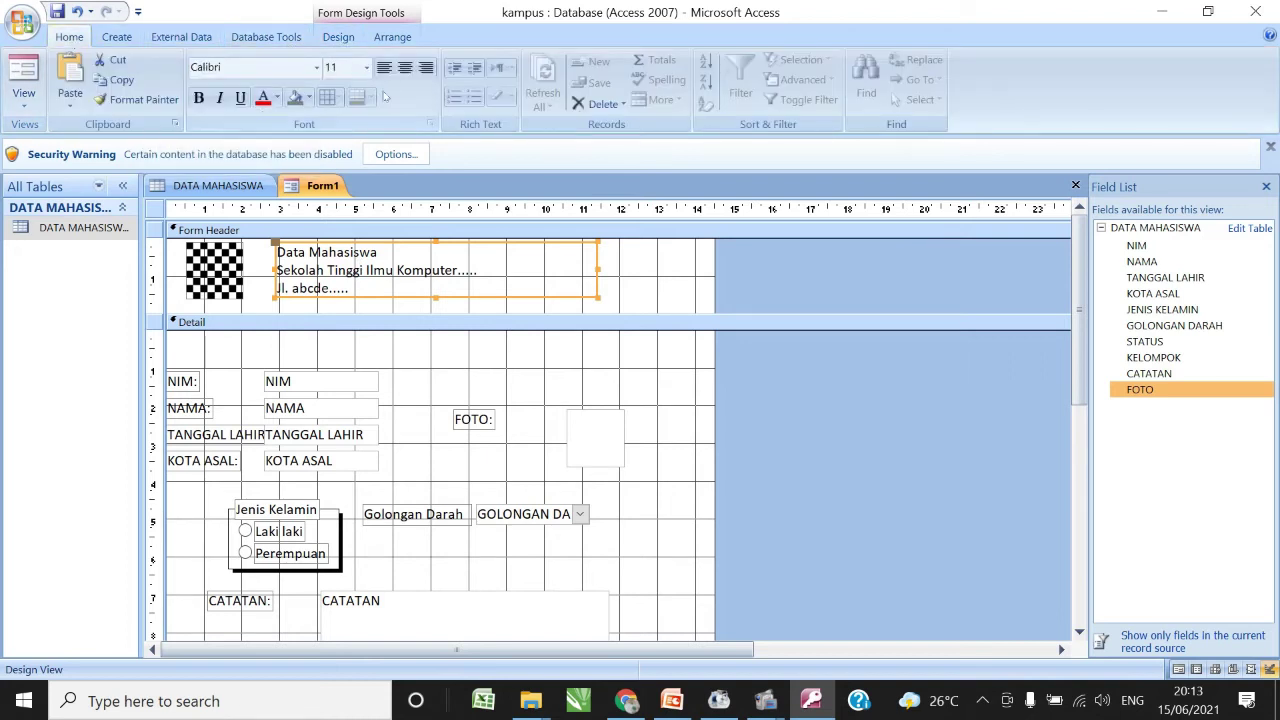
click(405, 68)
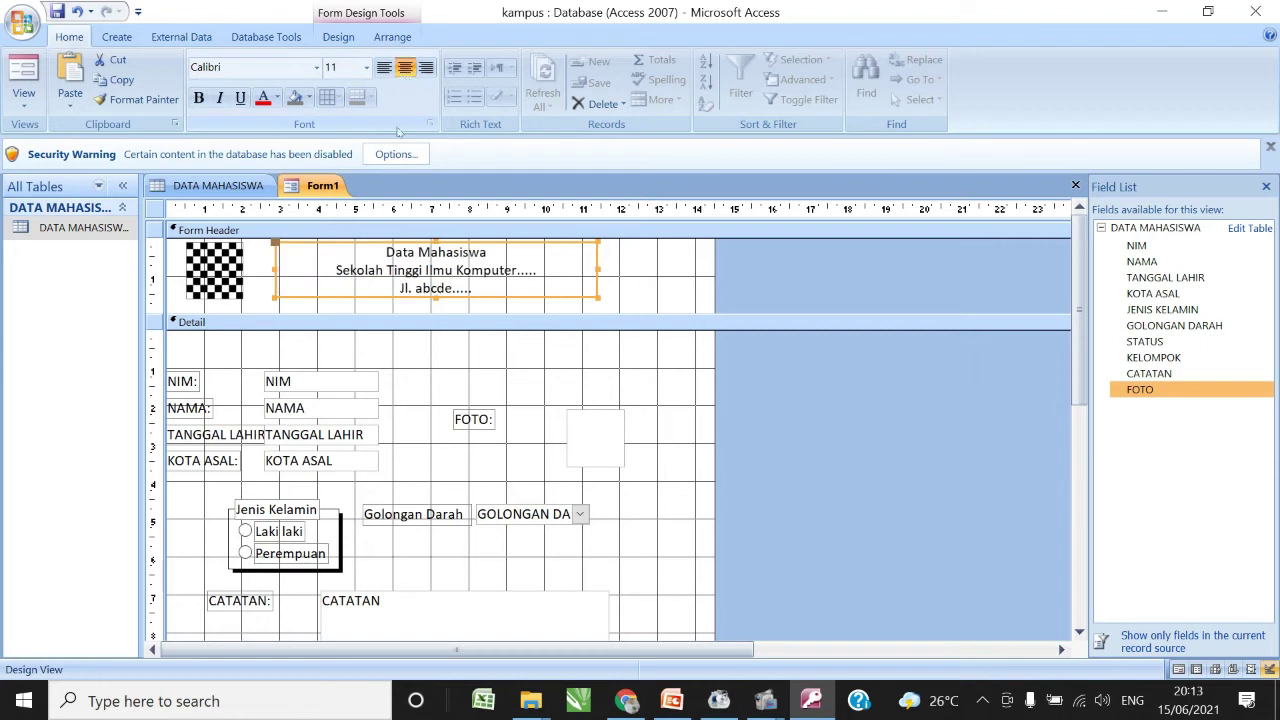
click(198, 98)
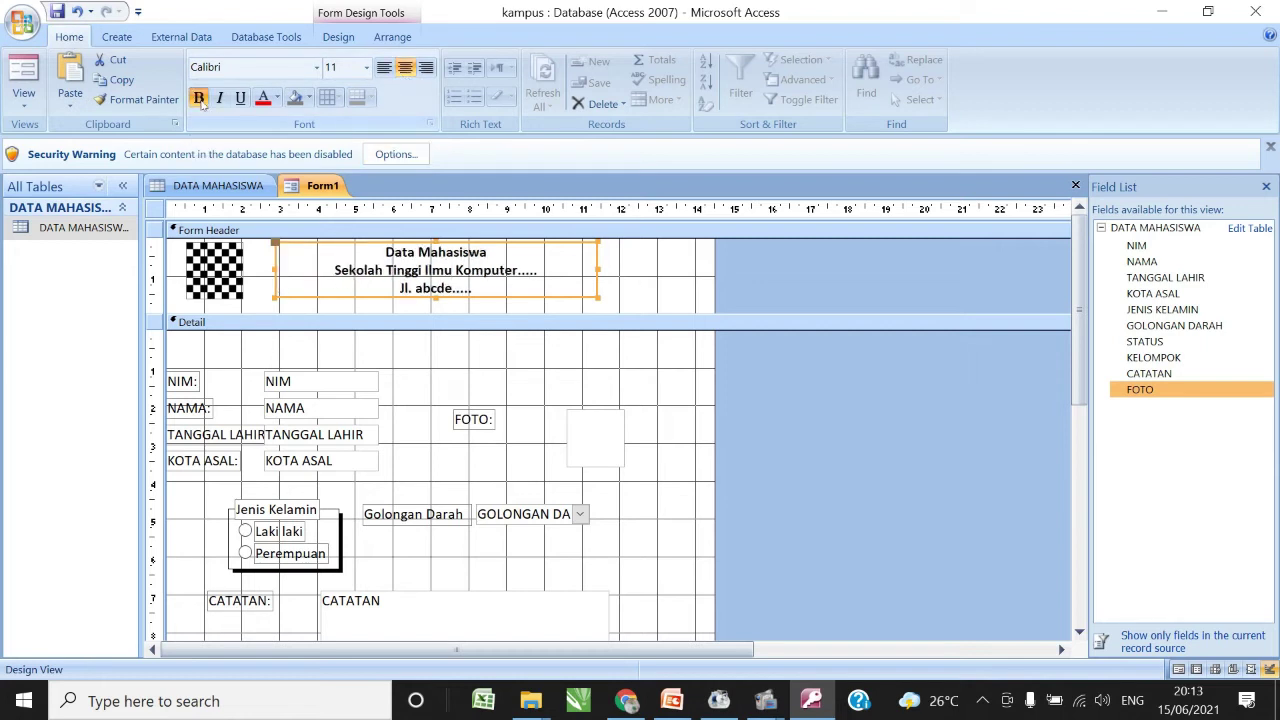
click(688, 392)
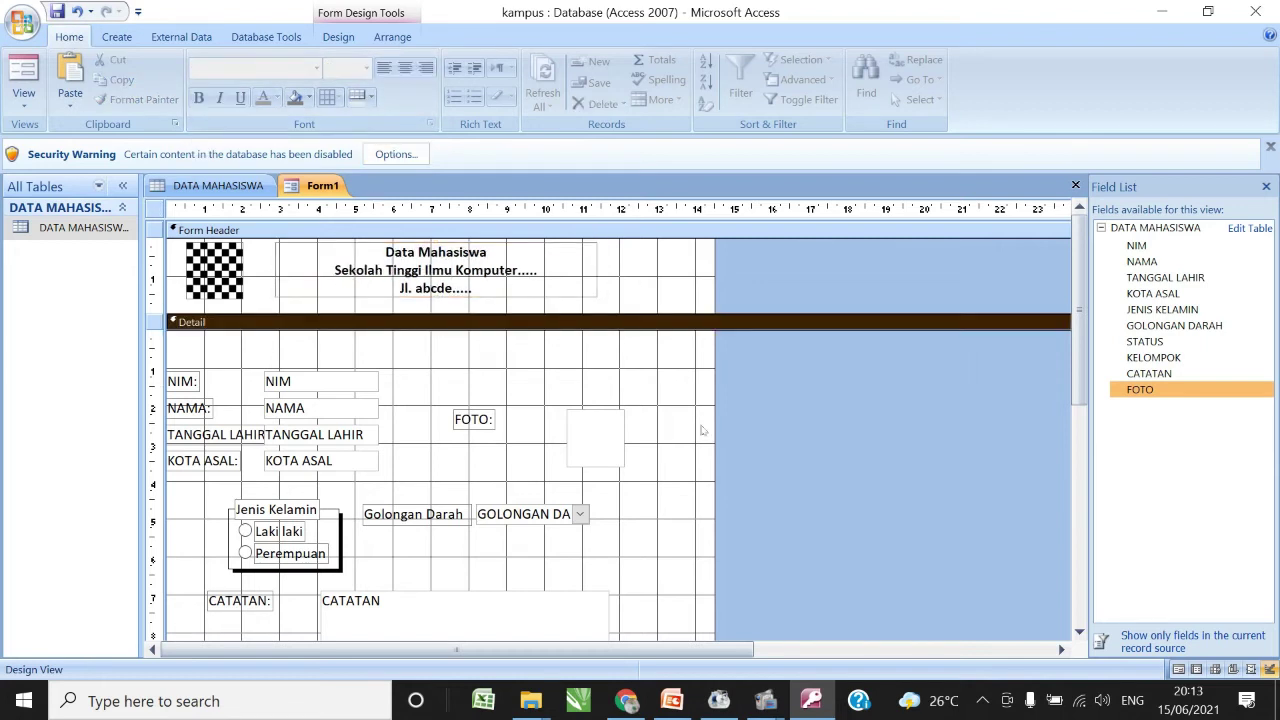
click(20, 96)
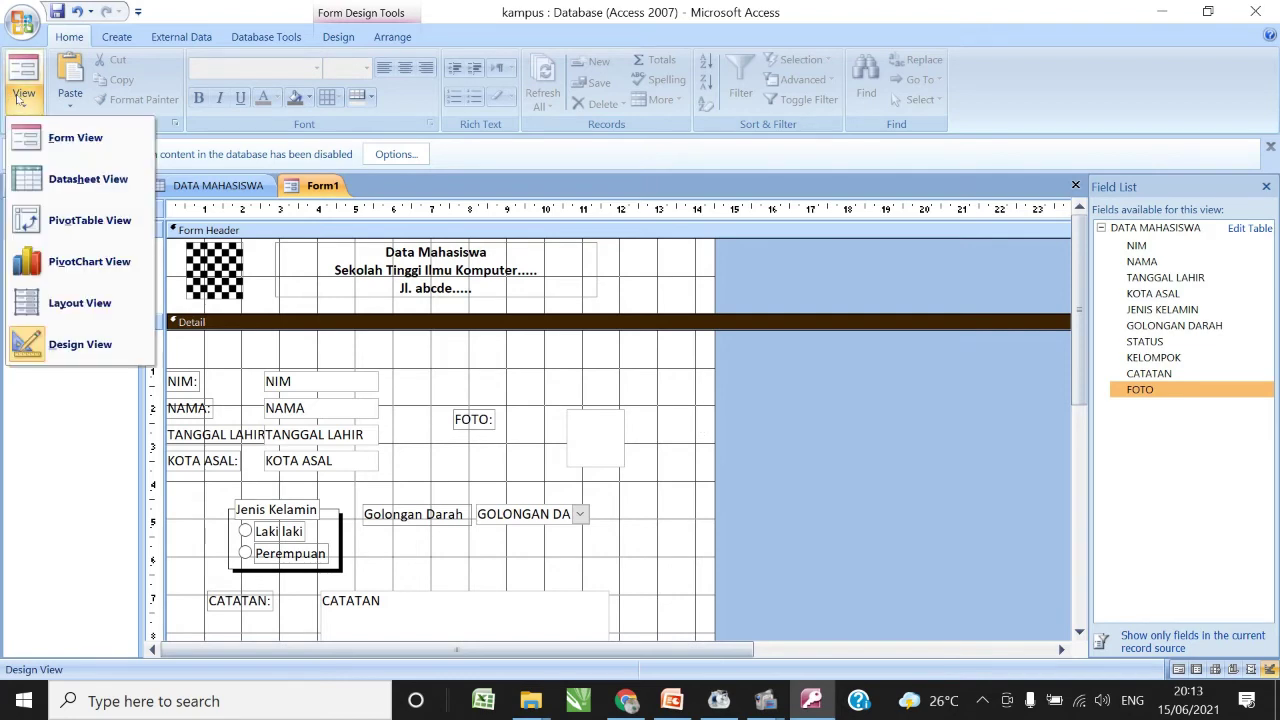
- Preview the new logo-and-title header in Form View, then return to Design View
click(70, 140)
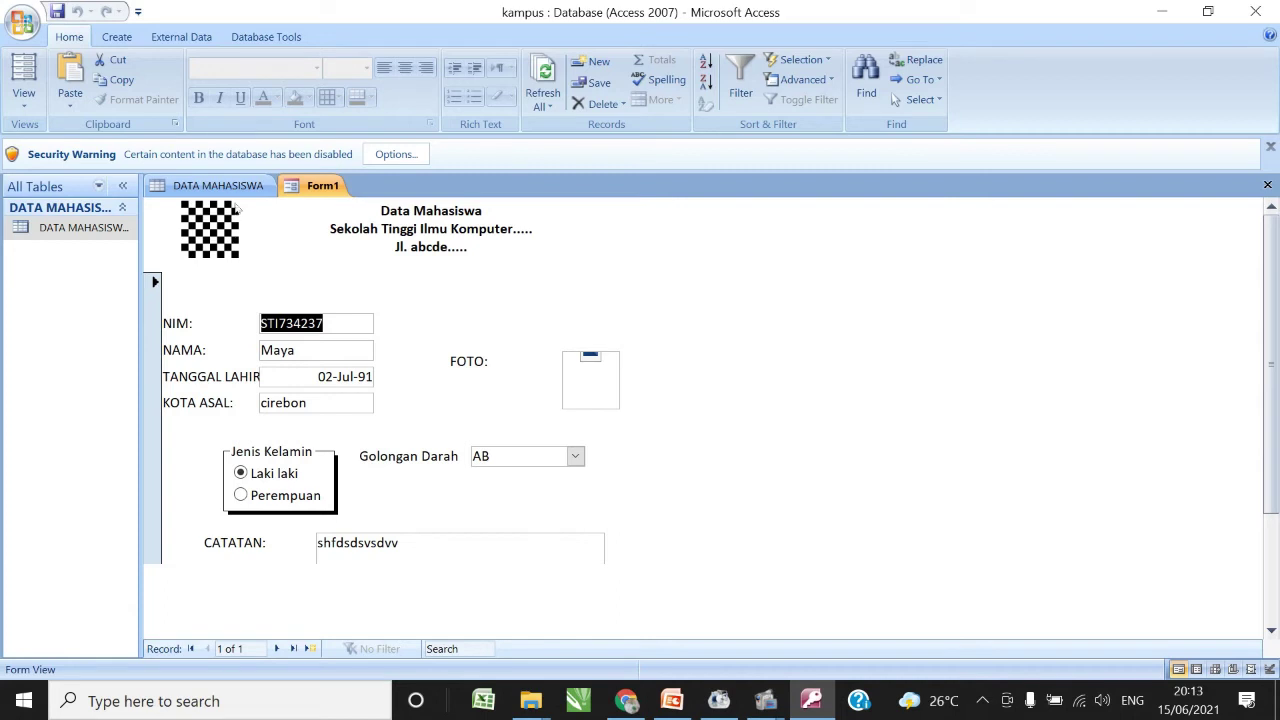
click(25, 97)
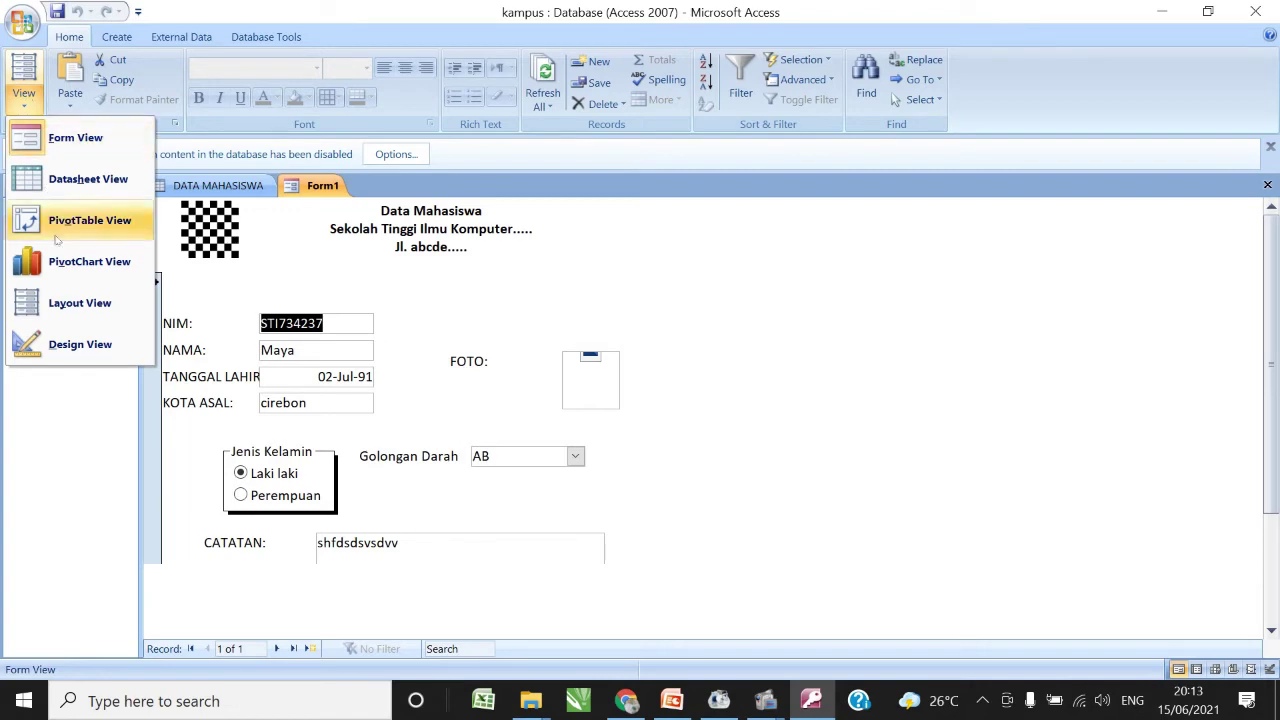
click(86, 341)
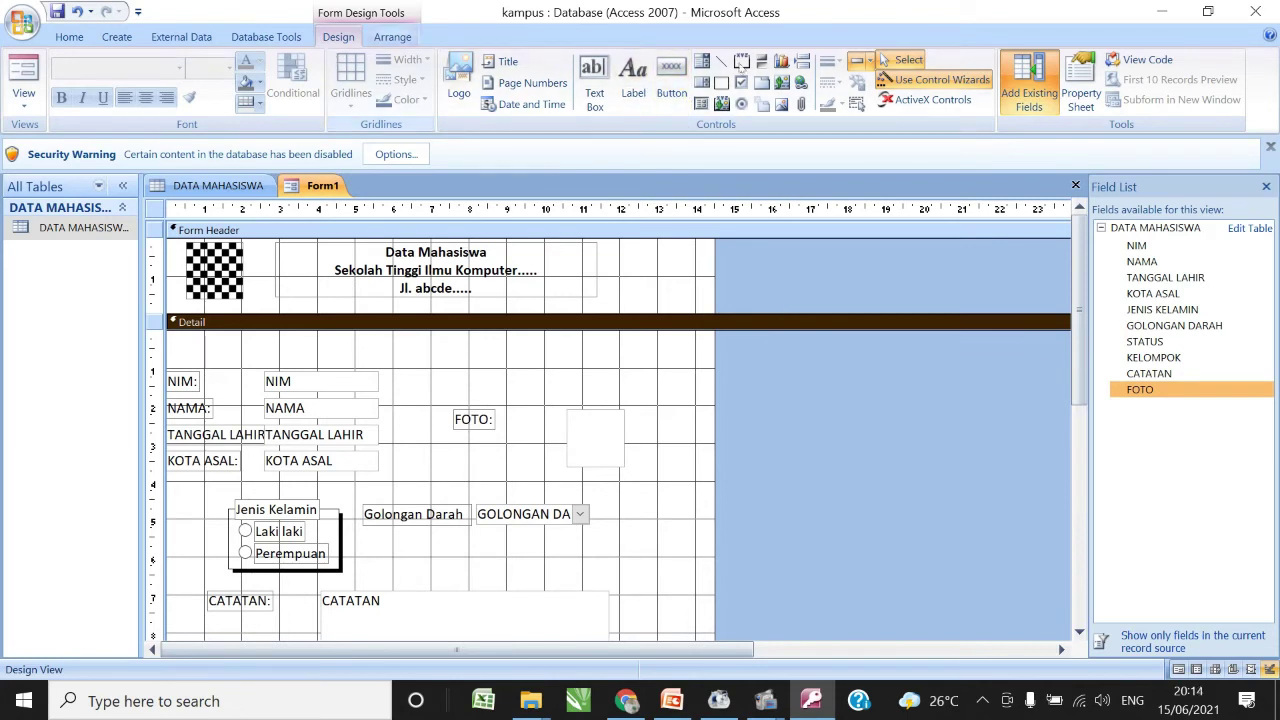
- Add a Find Record command button with the text 'Cari Data' right of the Golongan Darah field
click(684, 74)
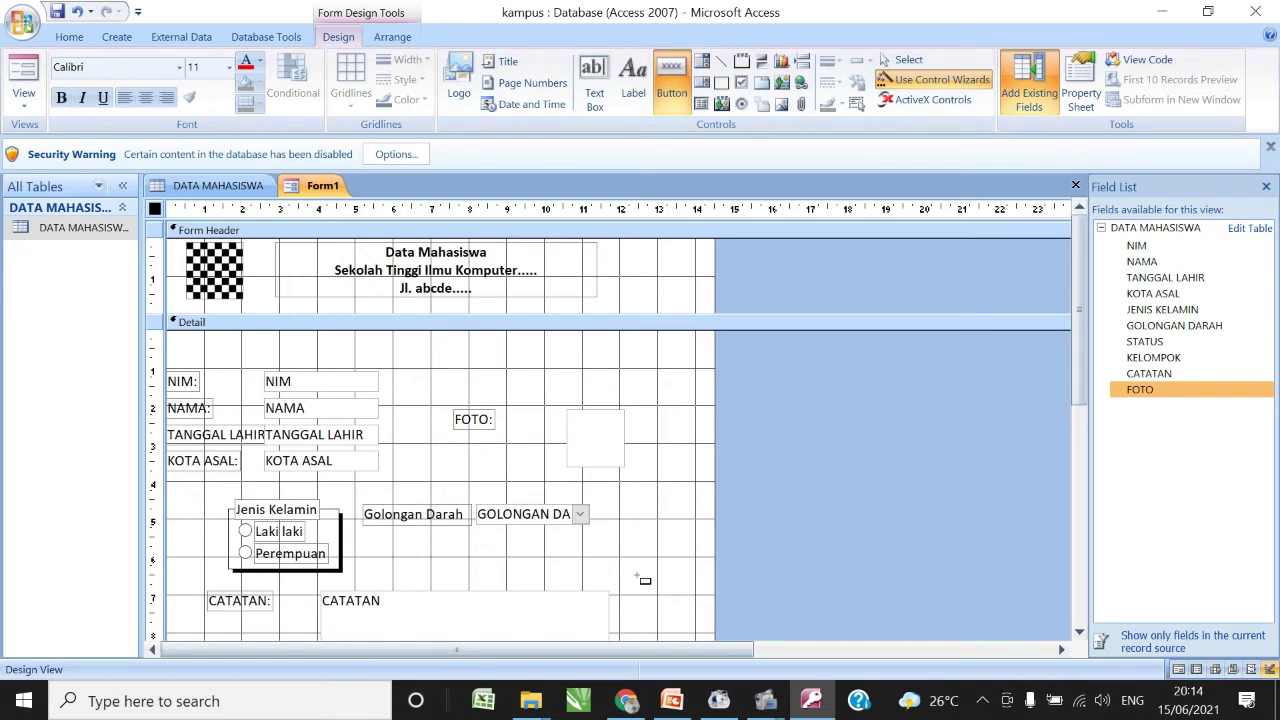
click(640, 480)
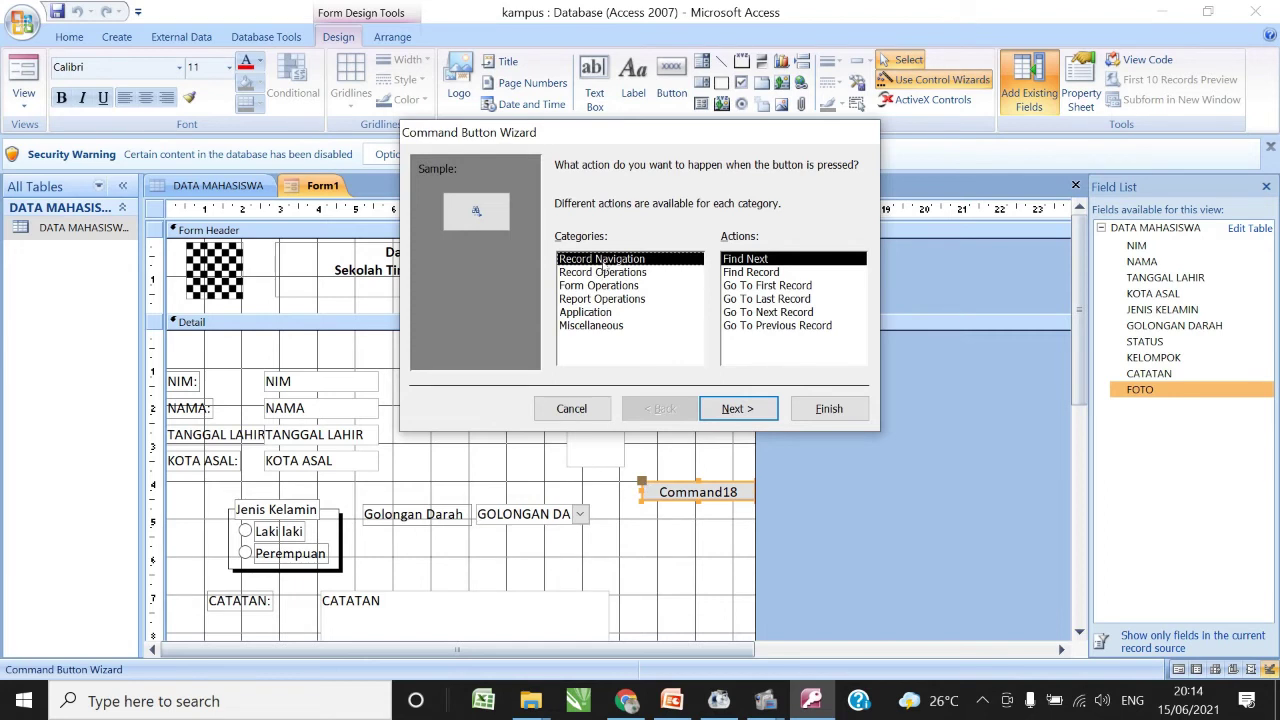
click(750, 273)
click(745, 409)
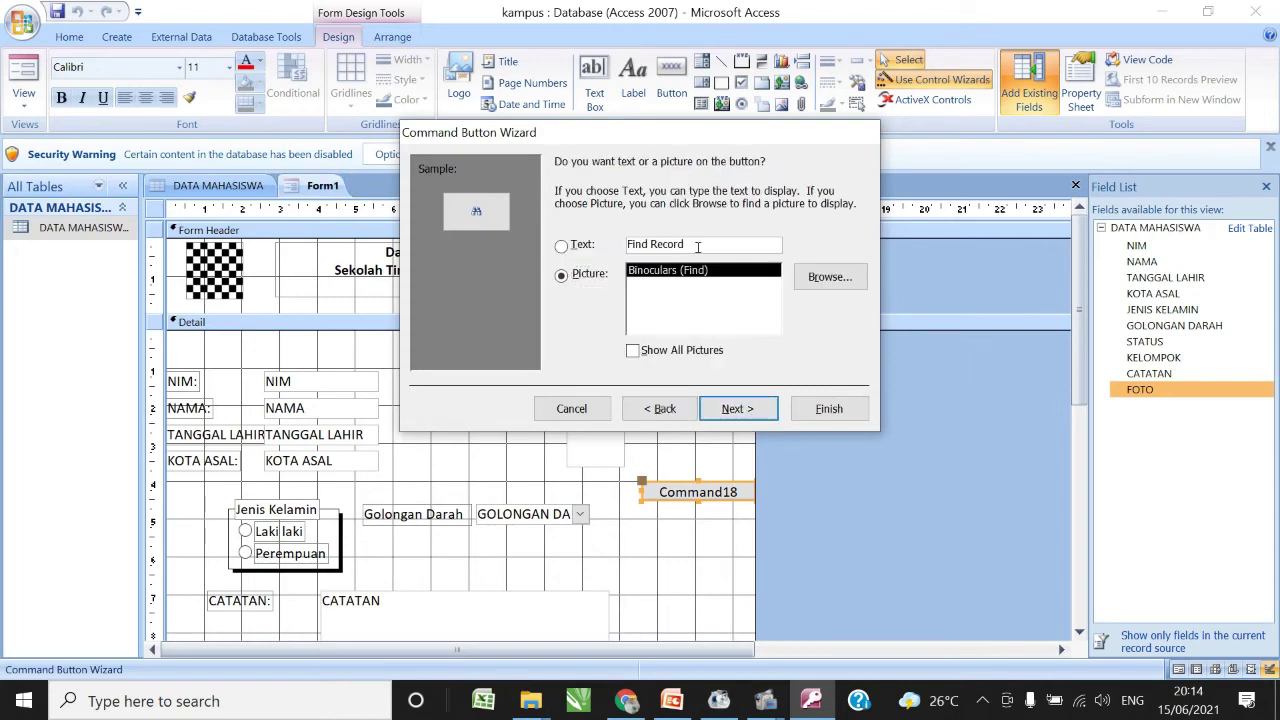
click(697, 244)
click(561, 245)
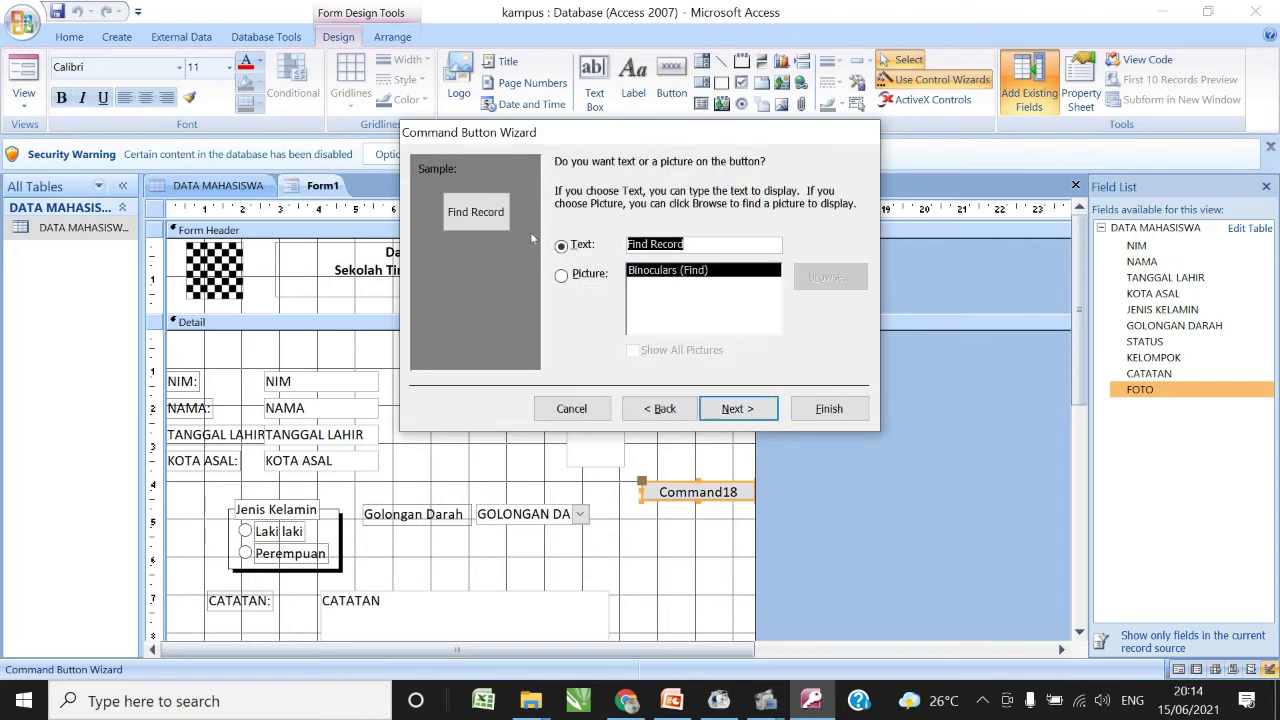
text(Cari)
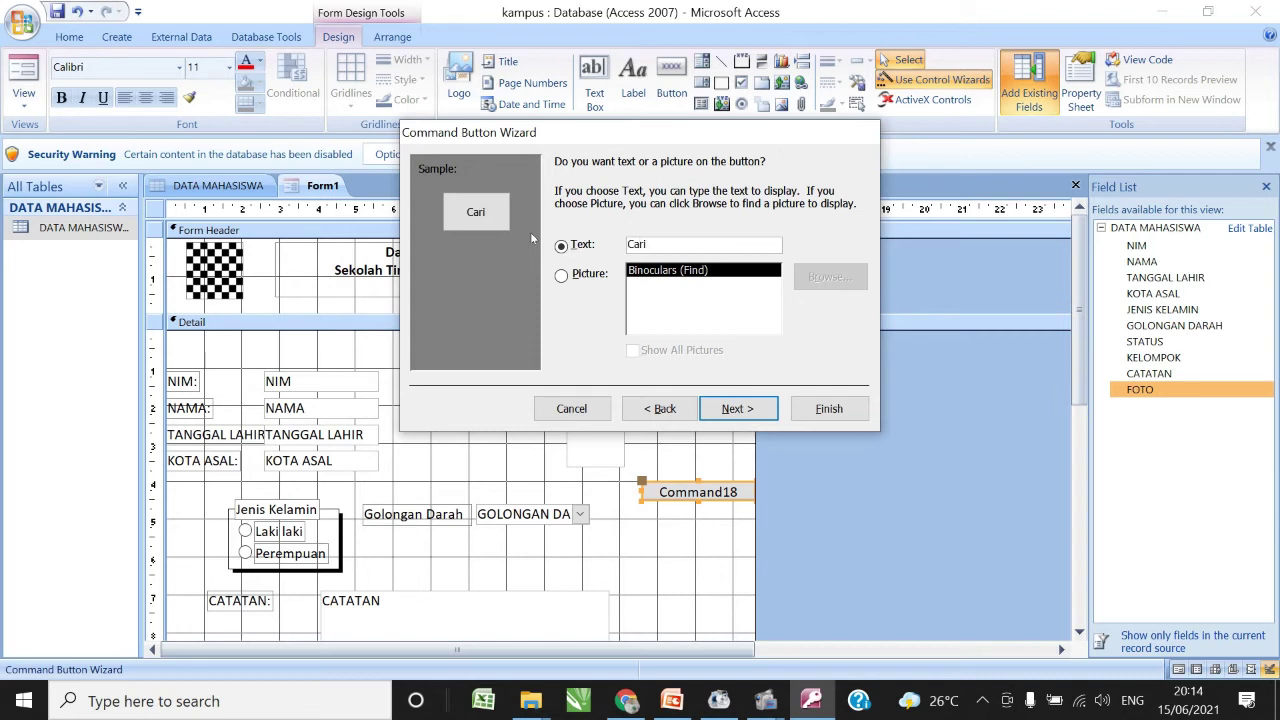
text( Data)
click(829, 409)
click(710, 551)
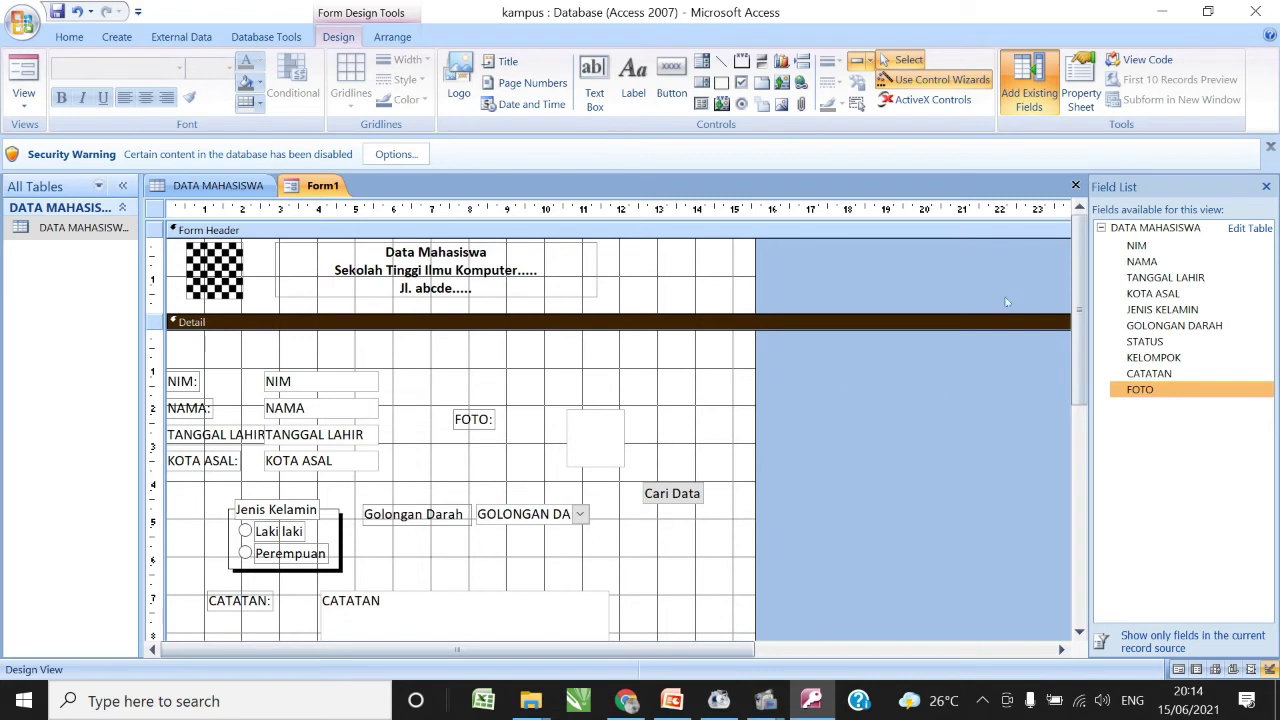
- Add a Delete Record button with the text 'Hapus', positioned directly under Cari Data
click(672, 85)
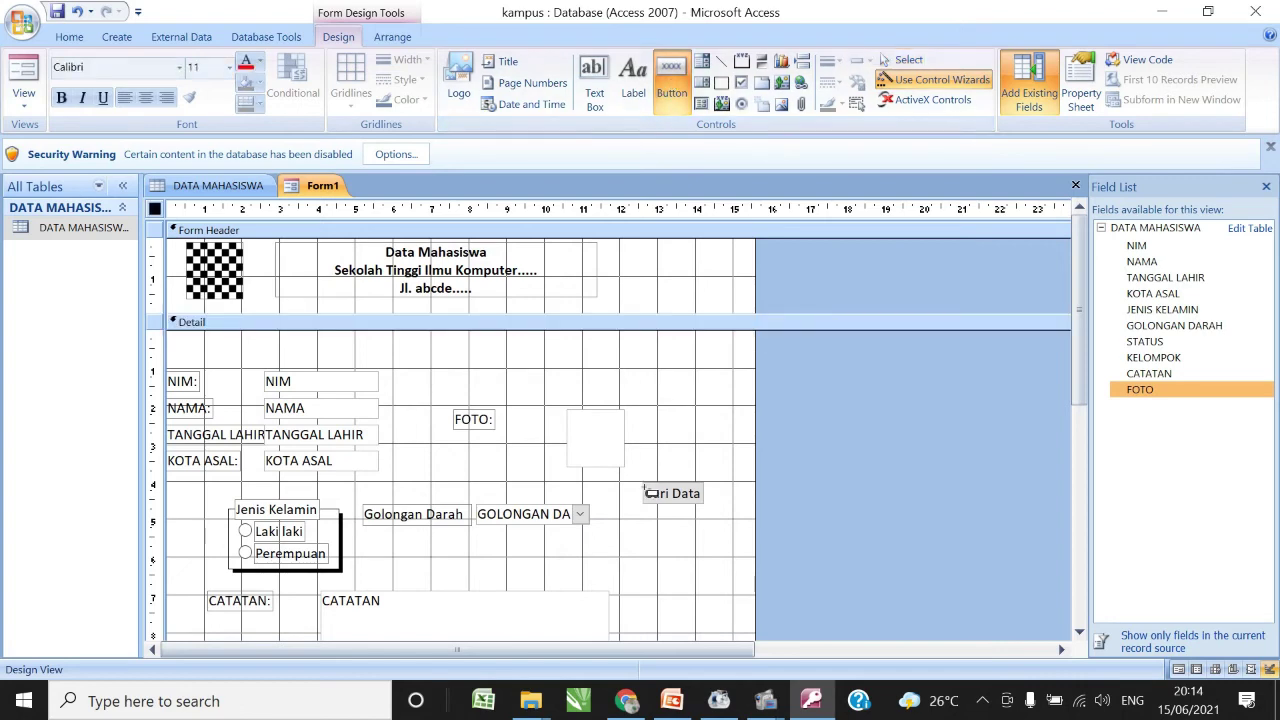
click(645, 533)
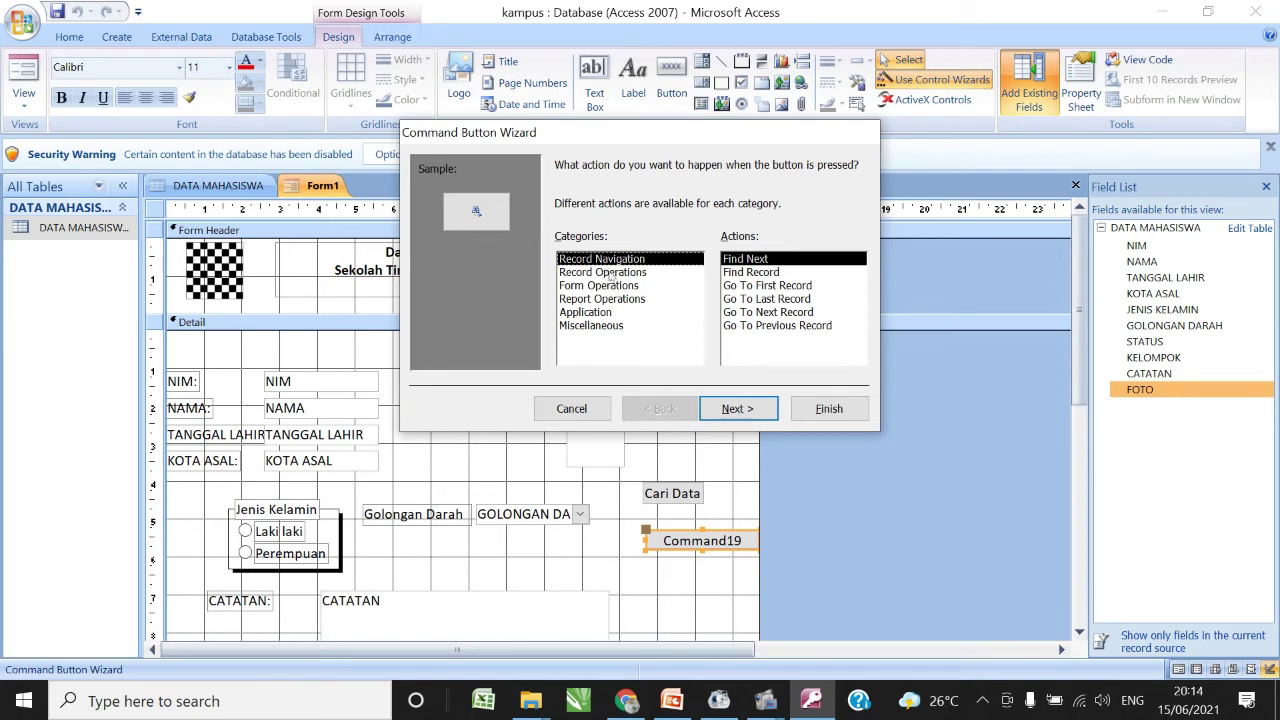
click(610, 273)
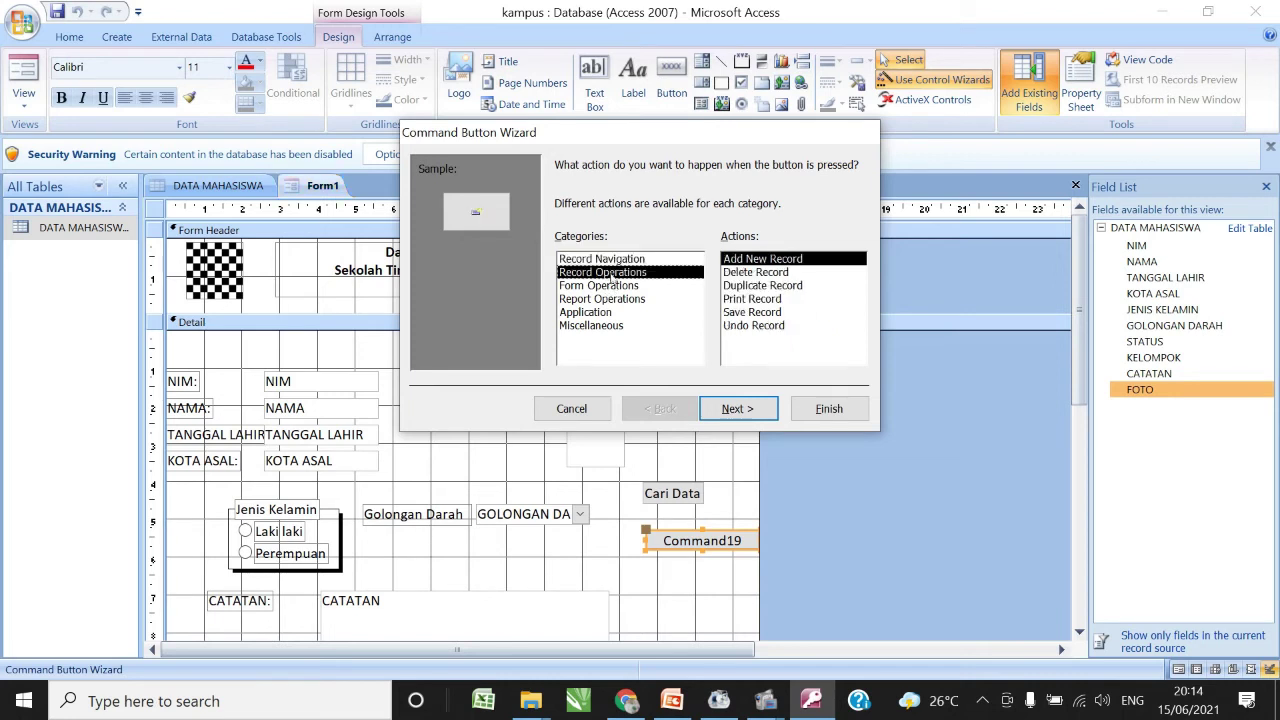
click(766, 274)
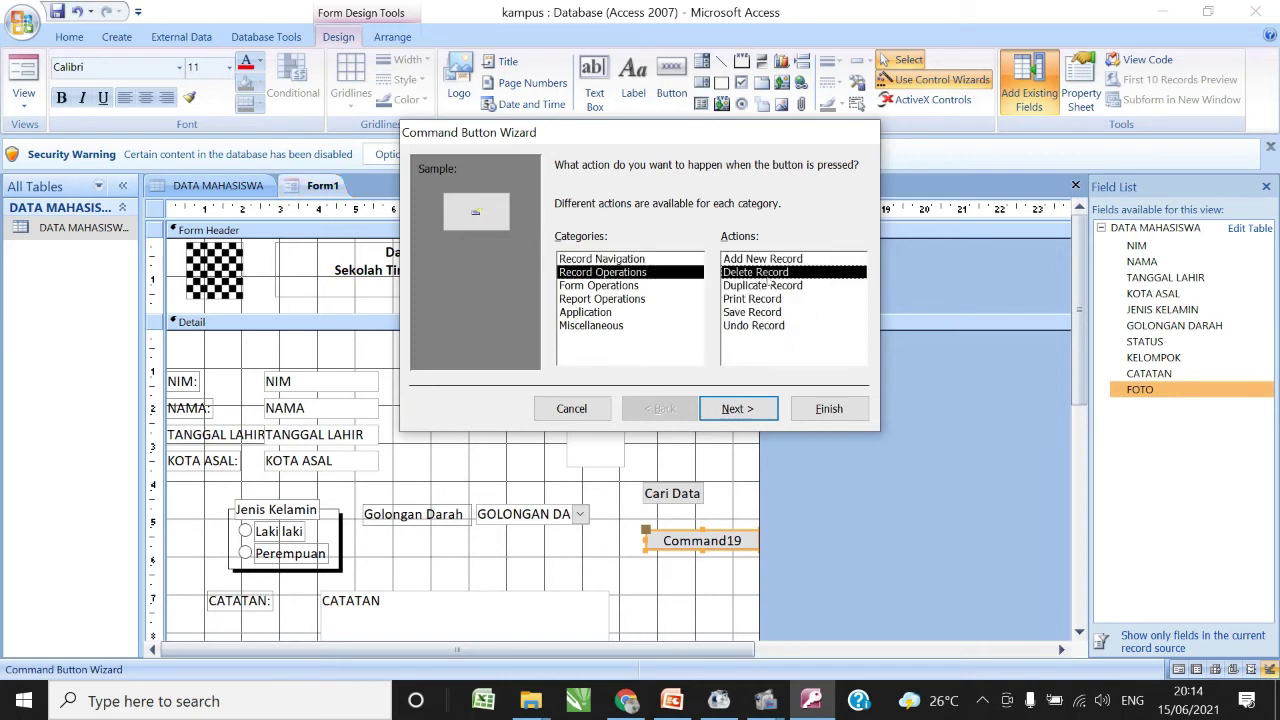
click(740, 410)
click(582, 250)
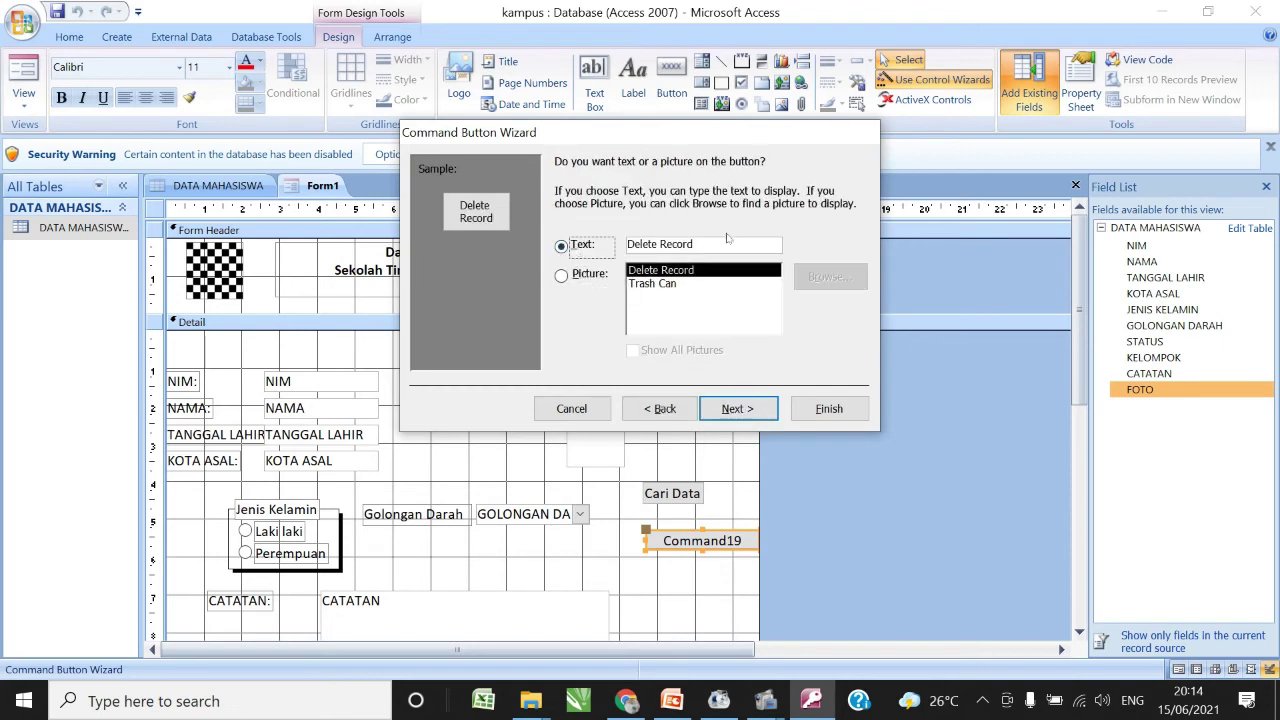
key(Tab)
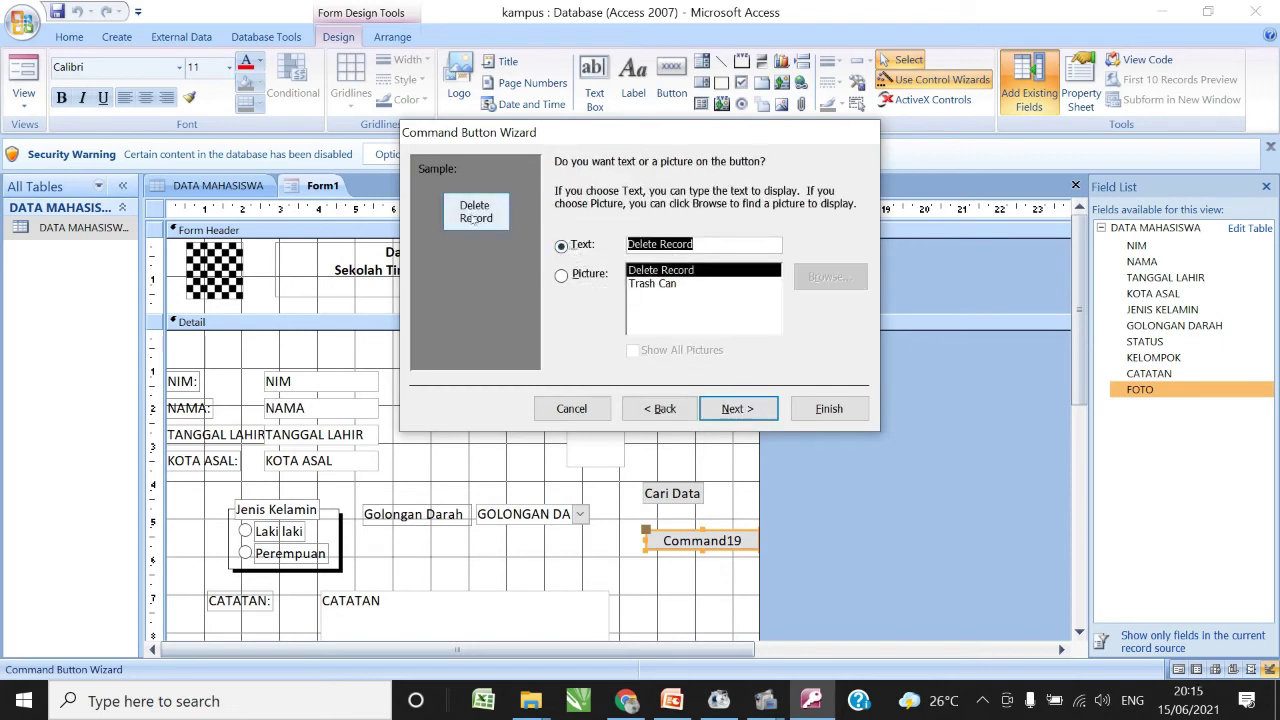
text(Hapus)
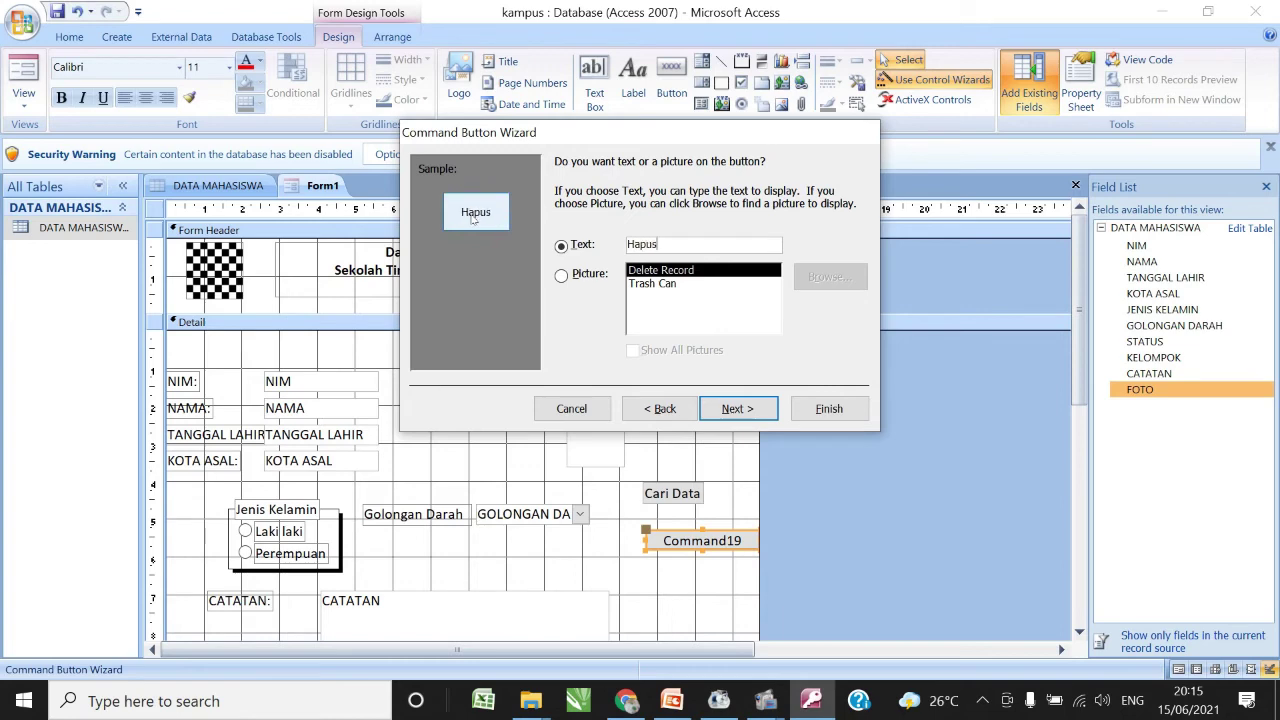
click(855, 414)
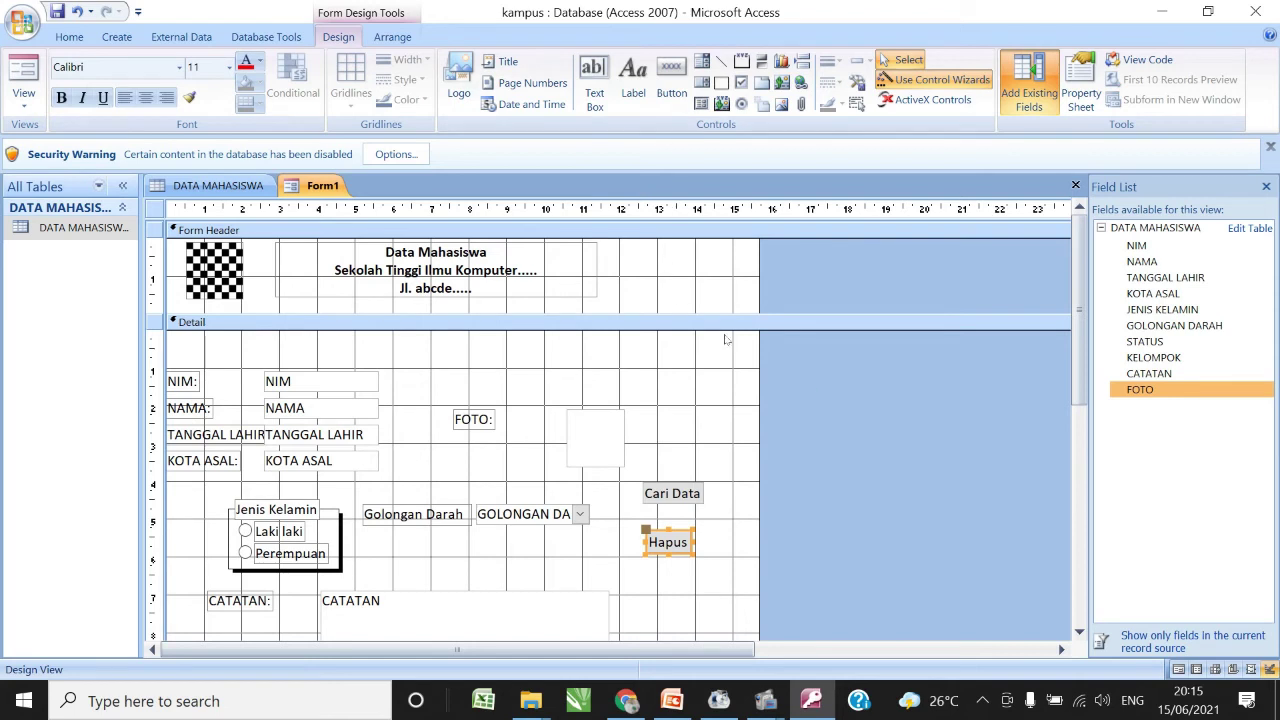
drag(676, 535, 676, 520)
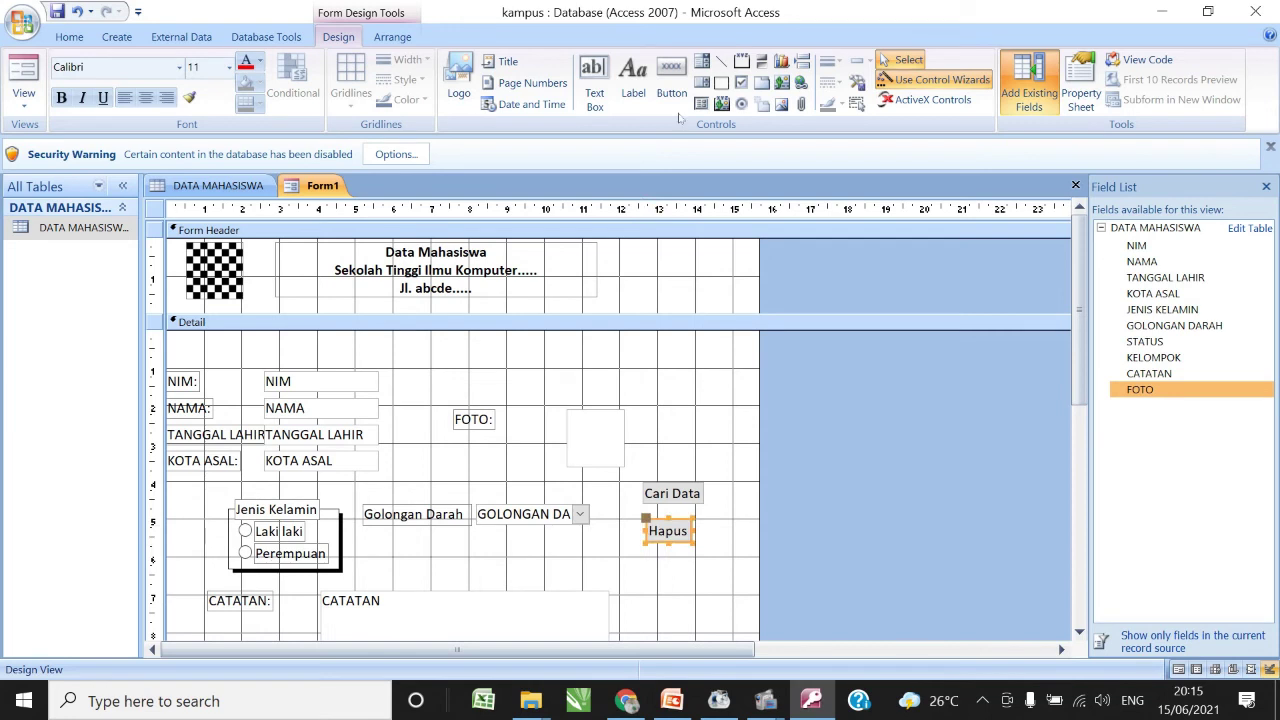
click(680, 72)
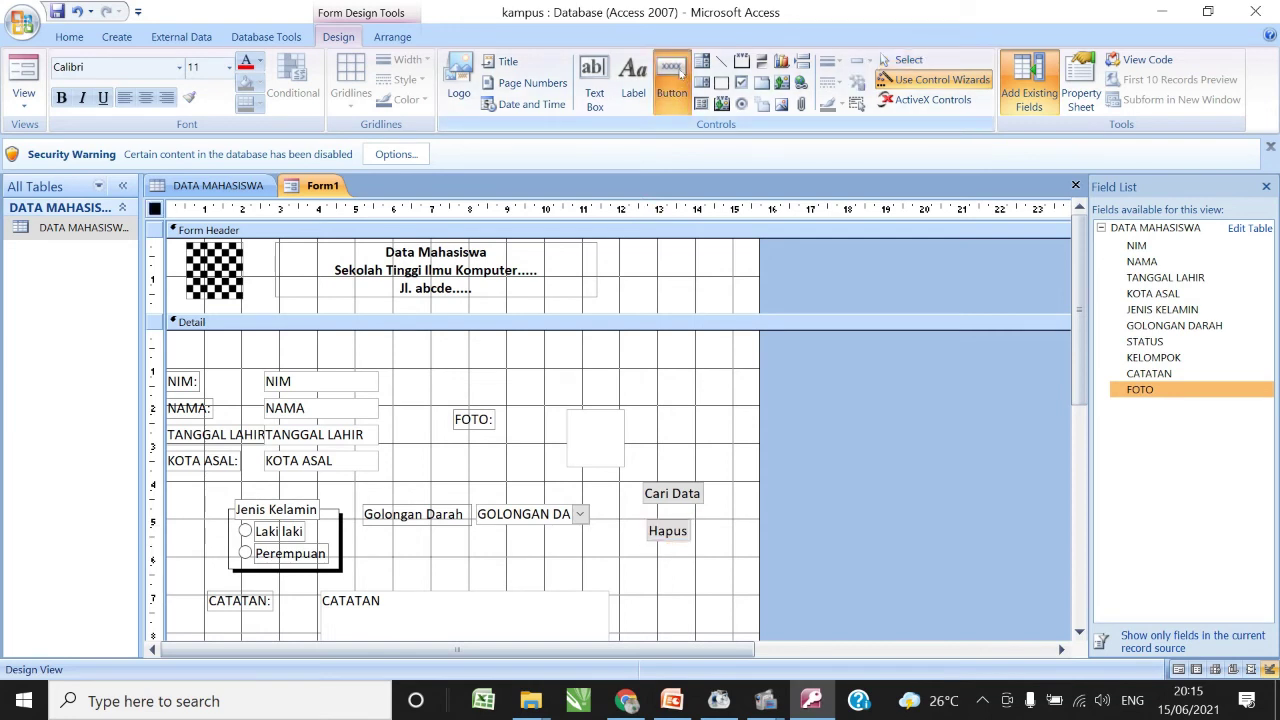
- Add an Add New Record button with the text 'Tambah Data' below the Hapus button
click(650, 561)
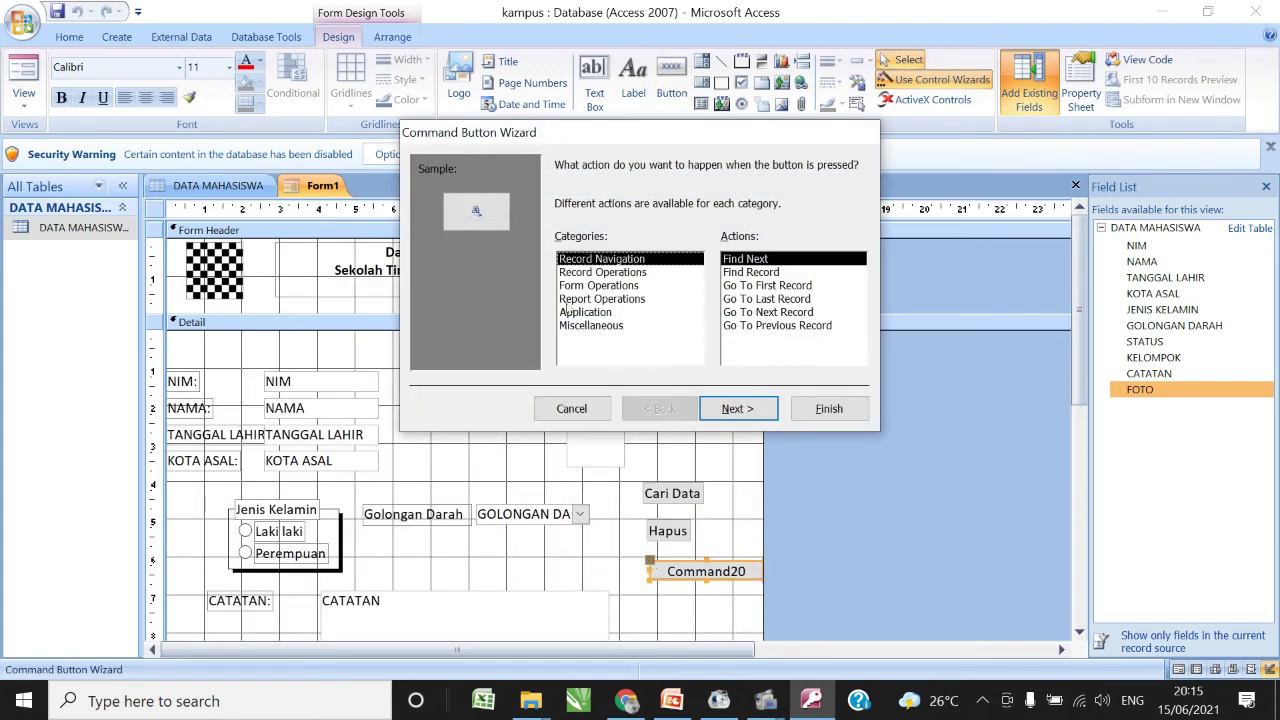
click(606, 273)
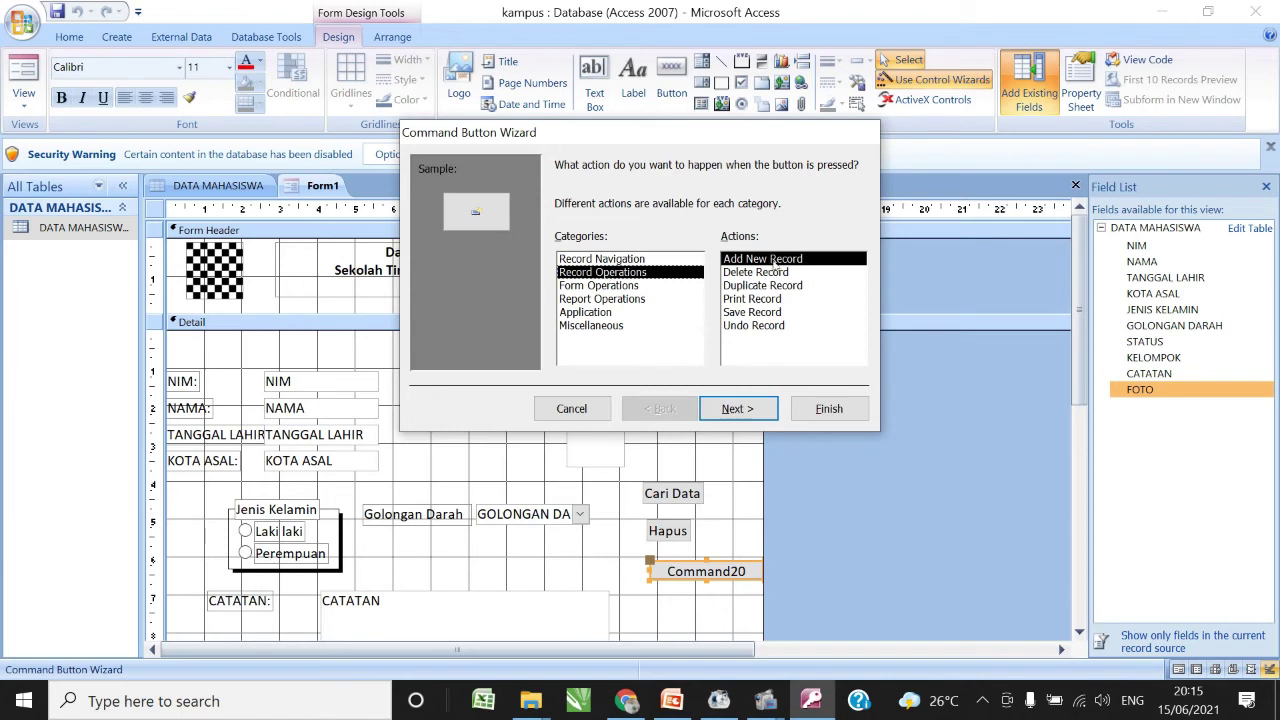
click(750, 409)
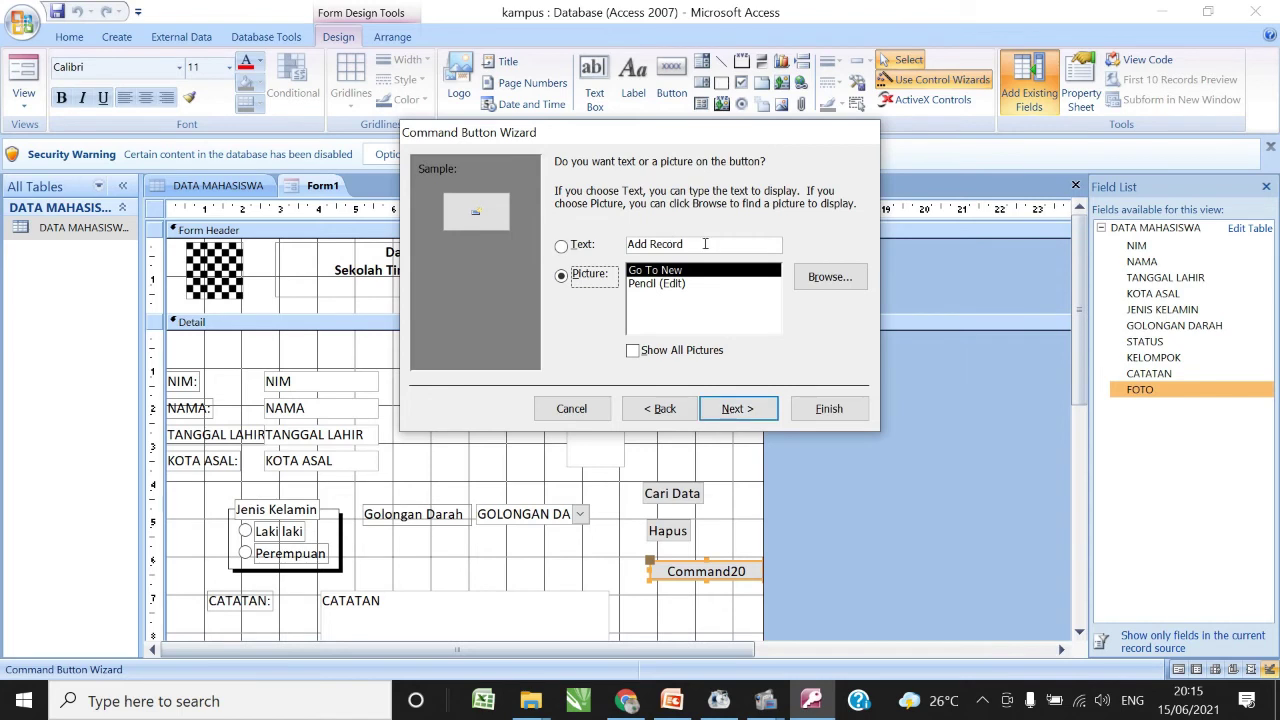
click(608, 244)
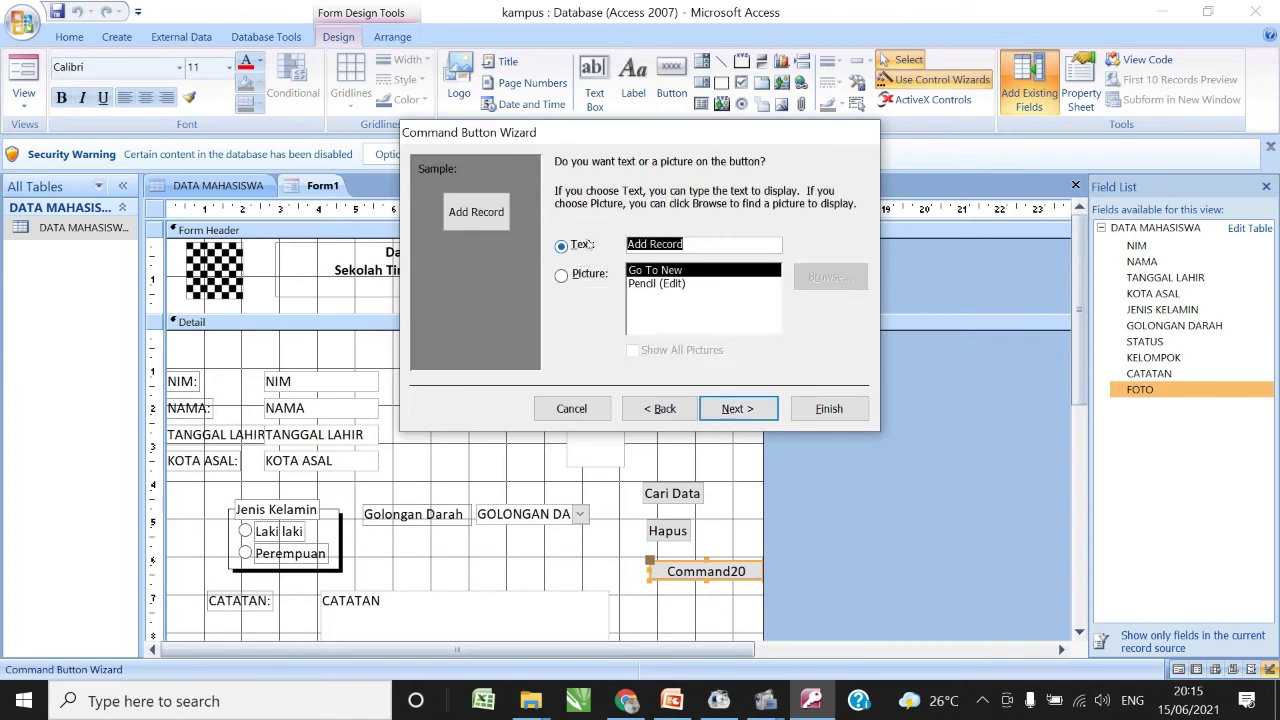
text(Tamba)
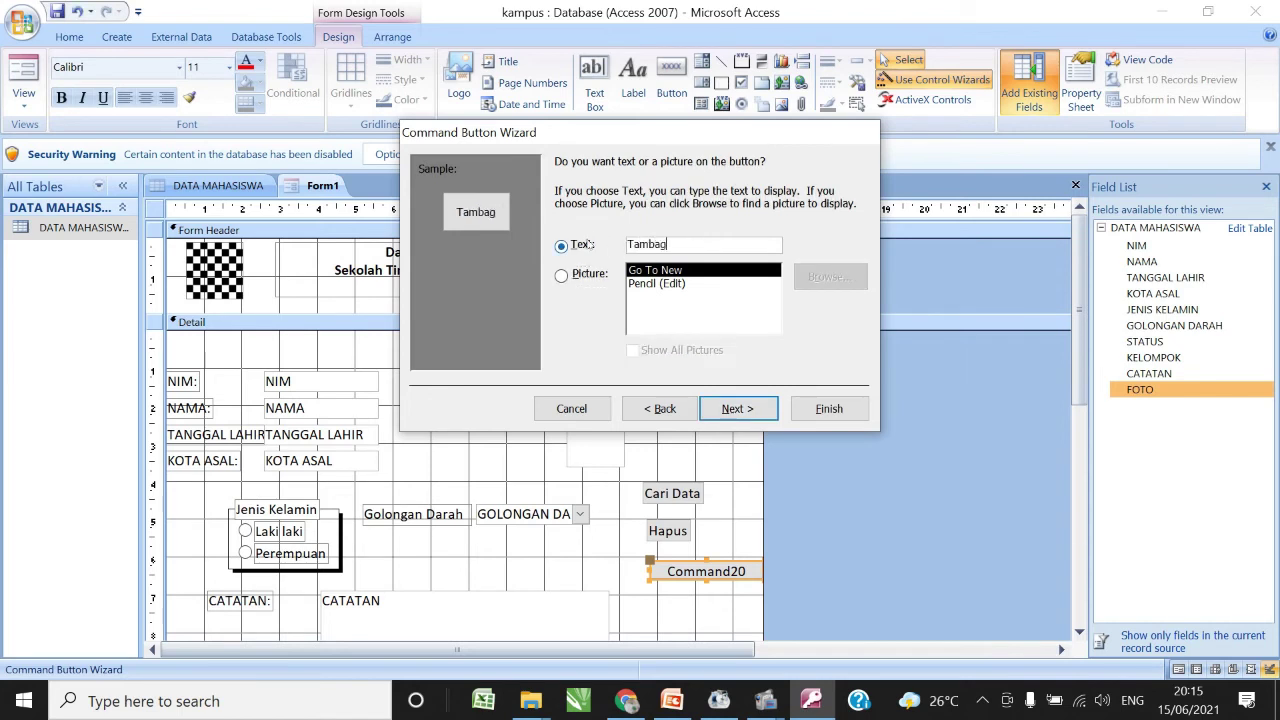
text(h Data)
click(835, 410)
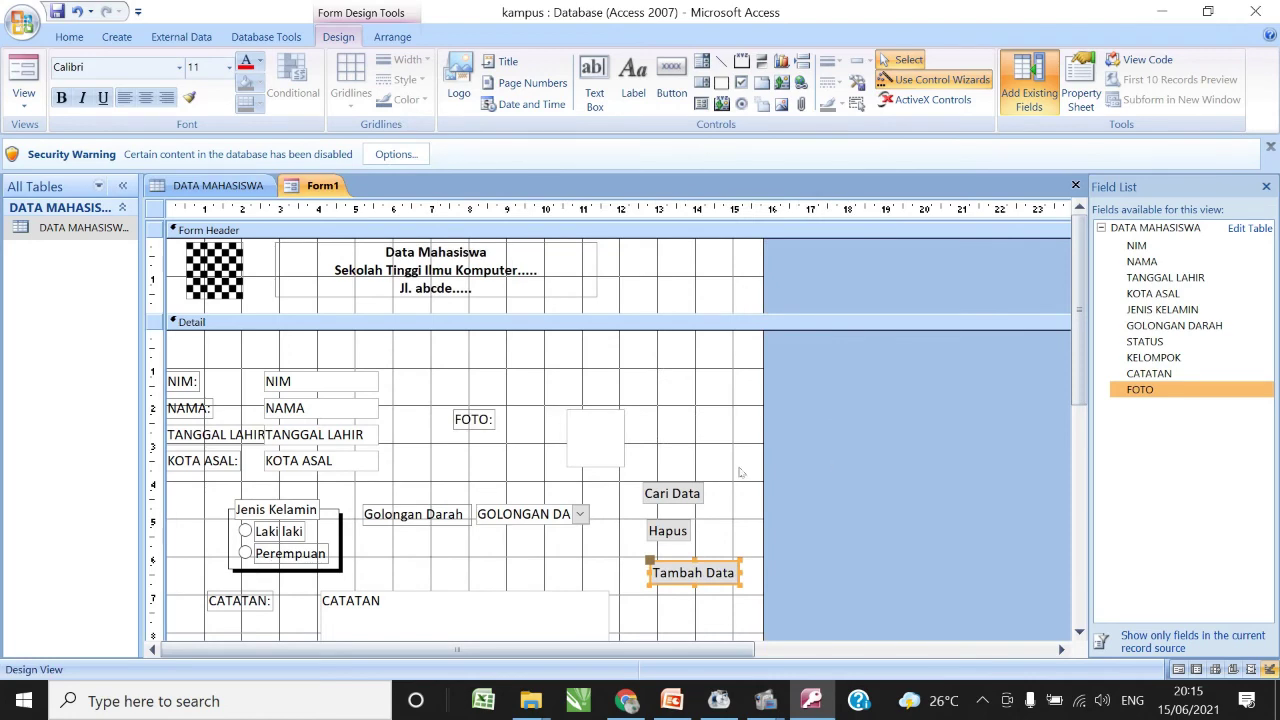
scroll(1078, 325, down, 1)
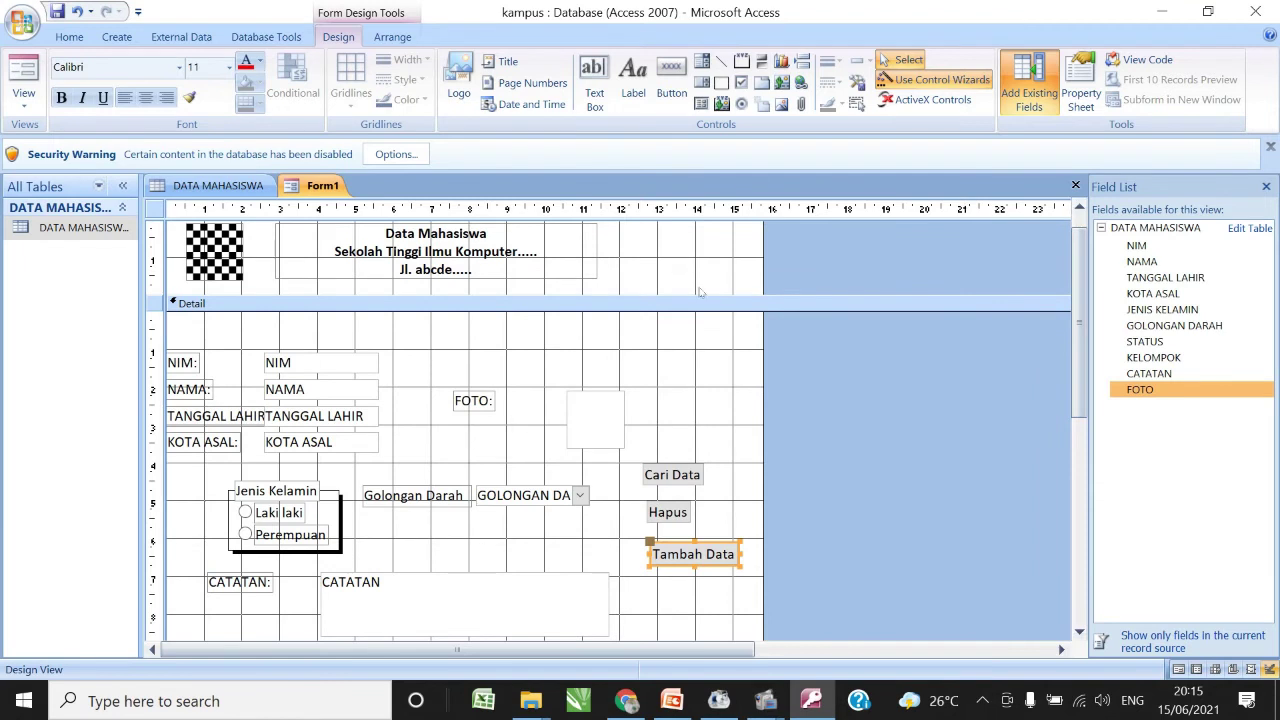
- Add a Save Record button with the text 'Simpan' below Tambah Data
click(667, 80)
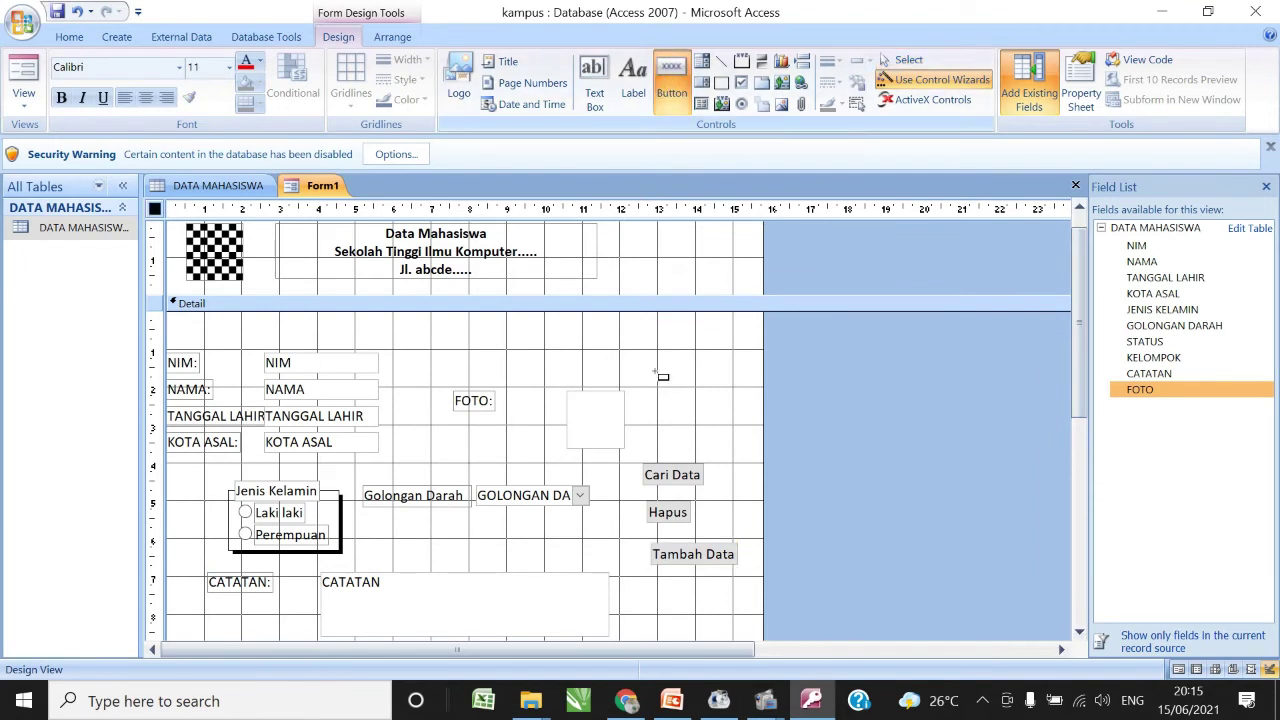
click(655, 579)
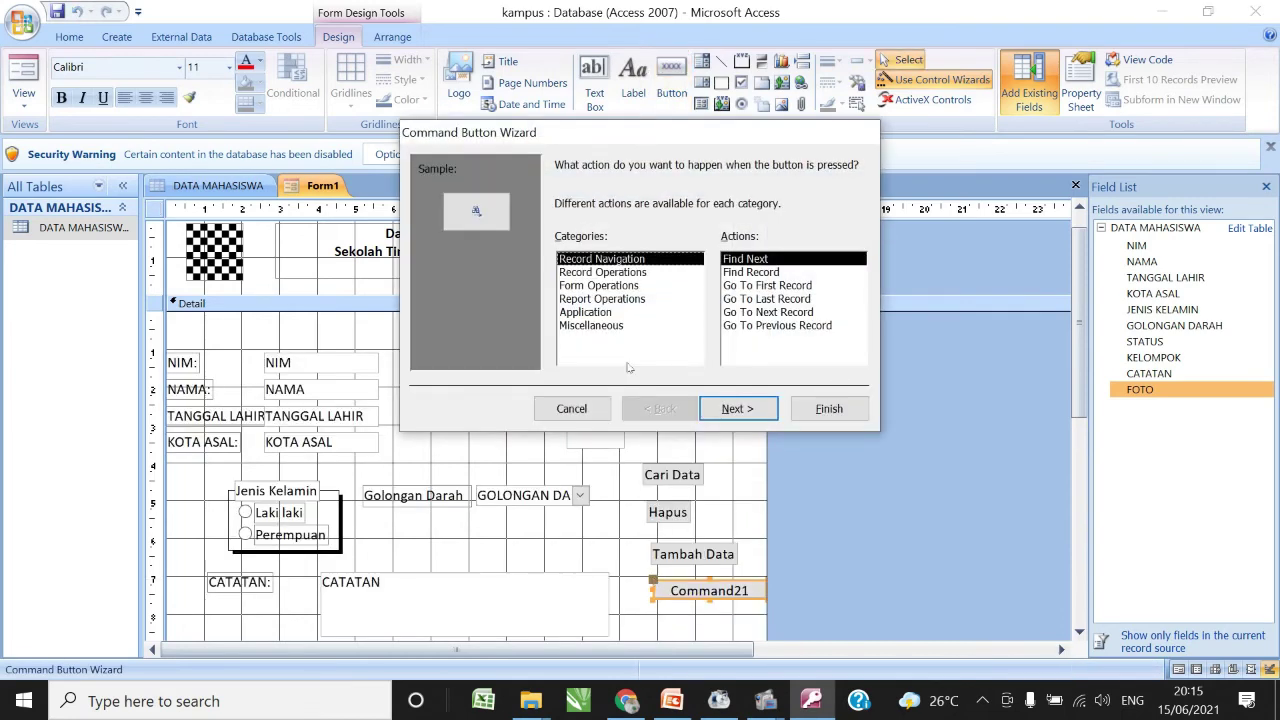
click(609, 272)
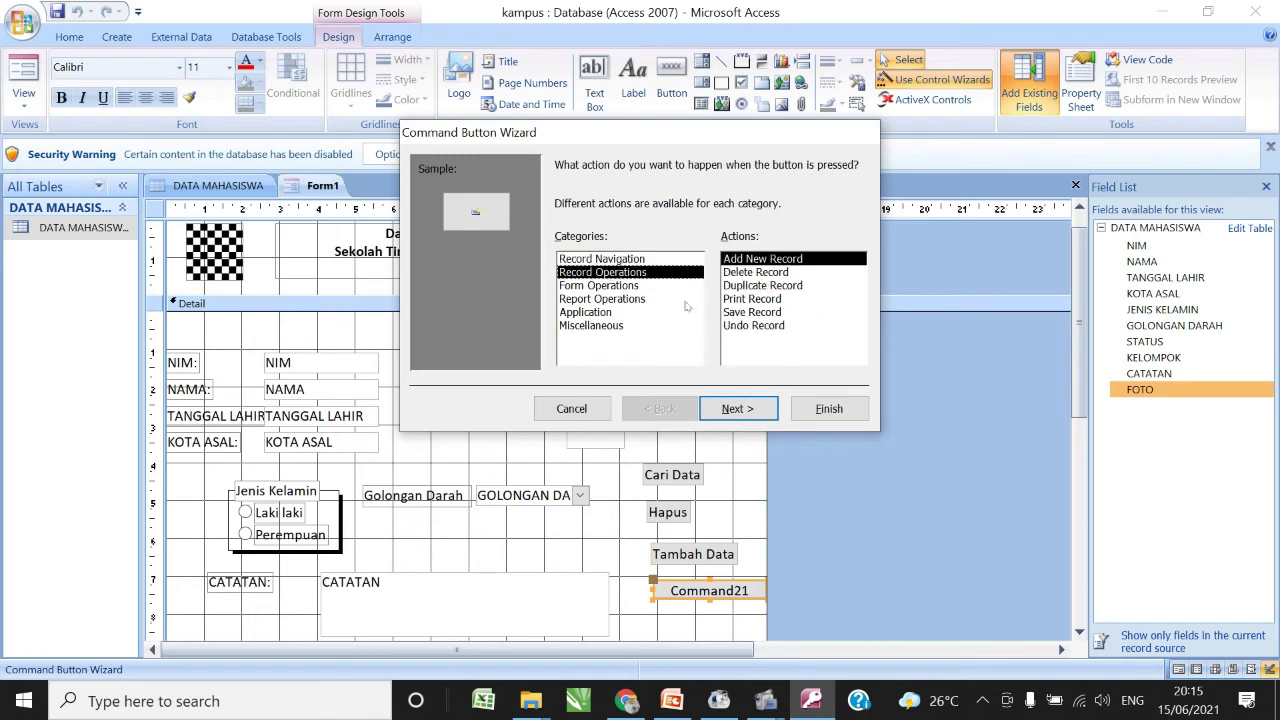
click(746, 313)
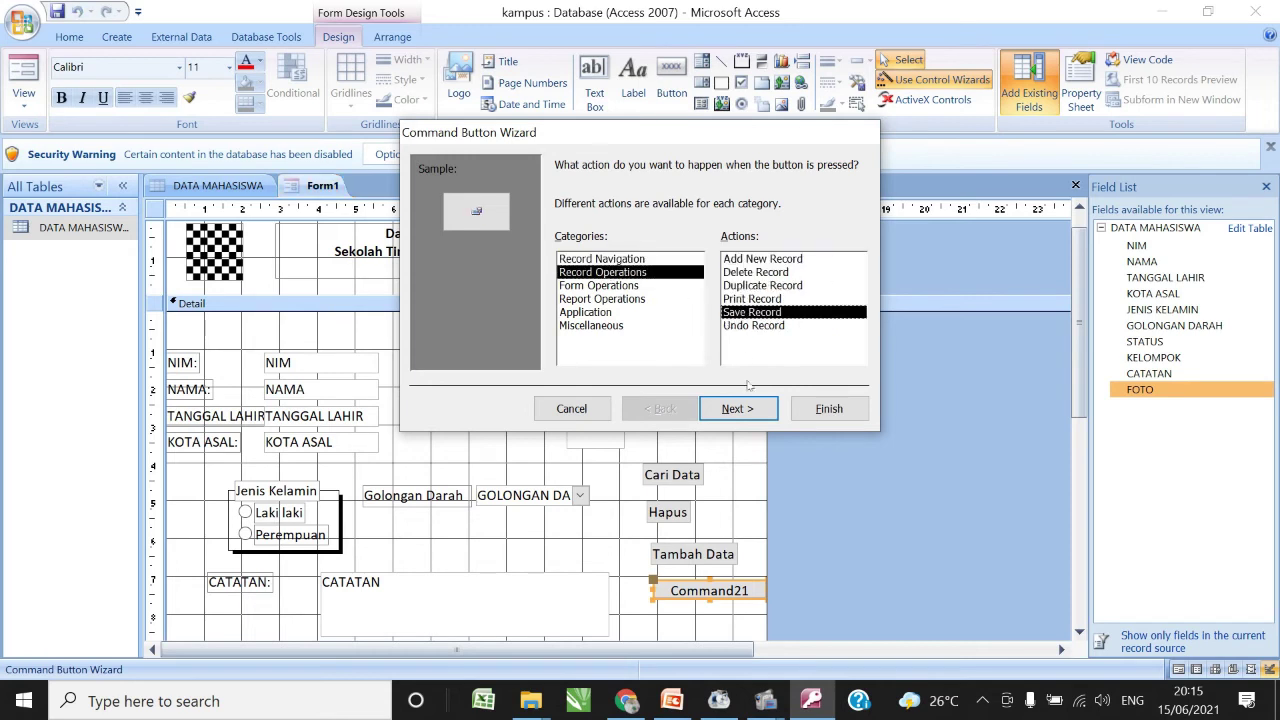
click(735, 408)
click(582, 246)
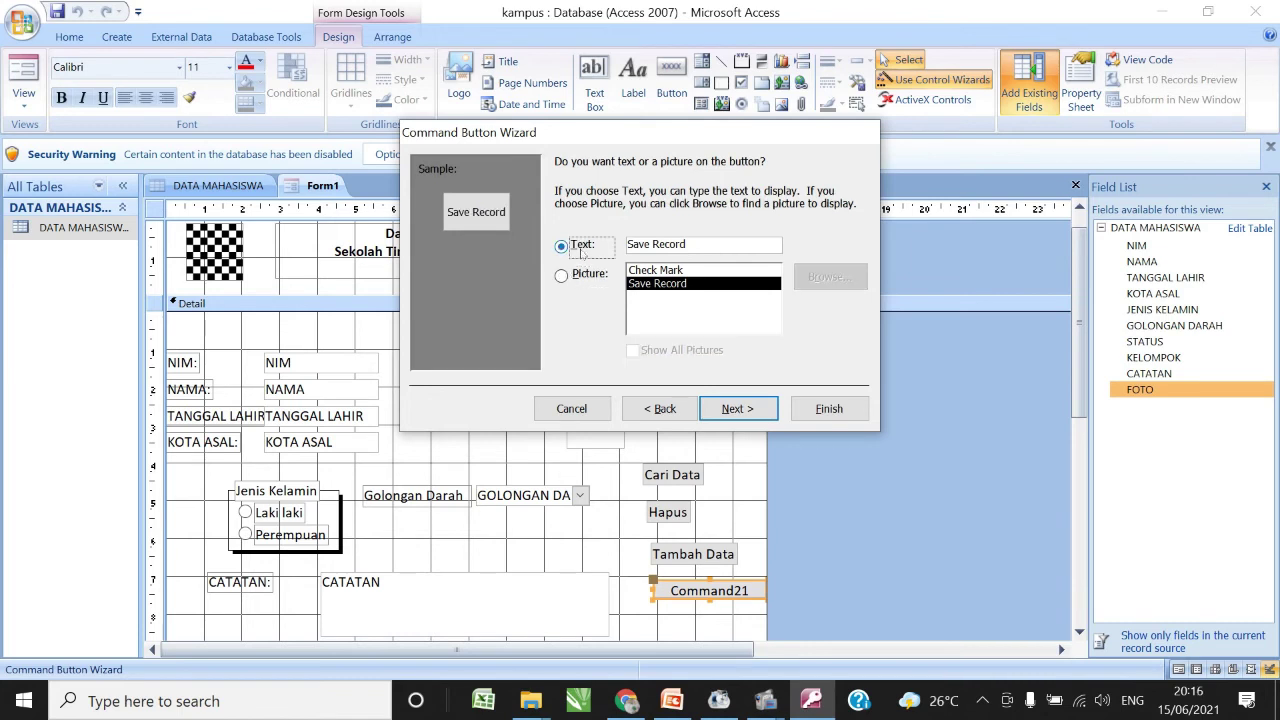
key(Tab)
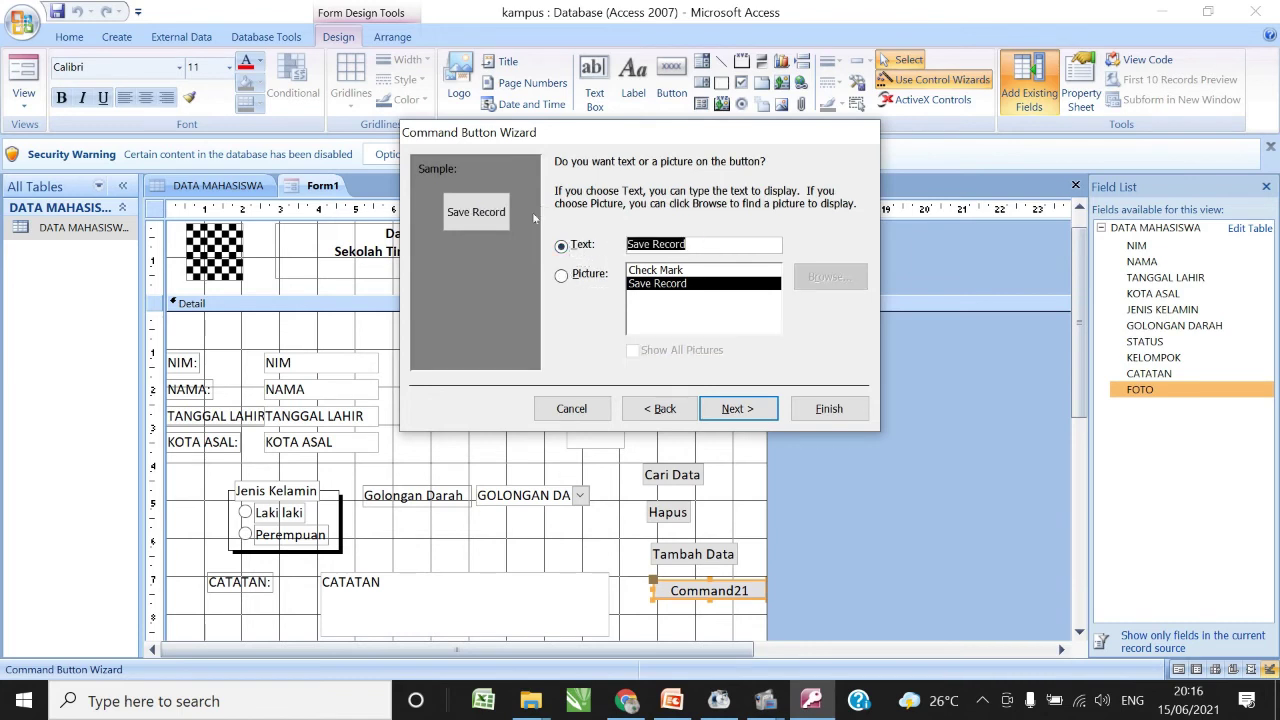
text(Simpan)
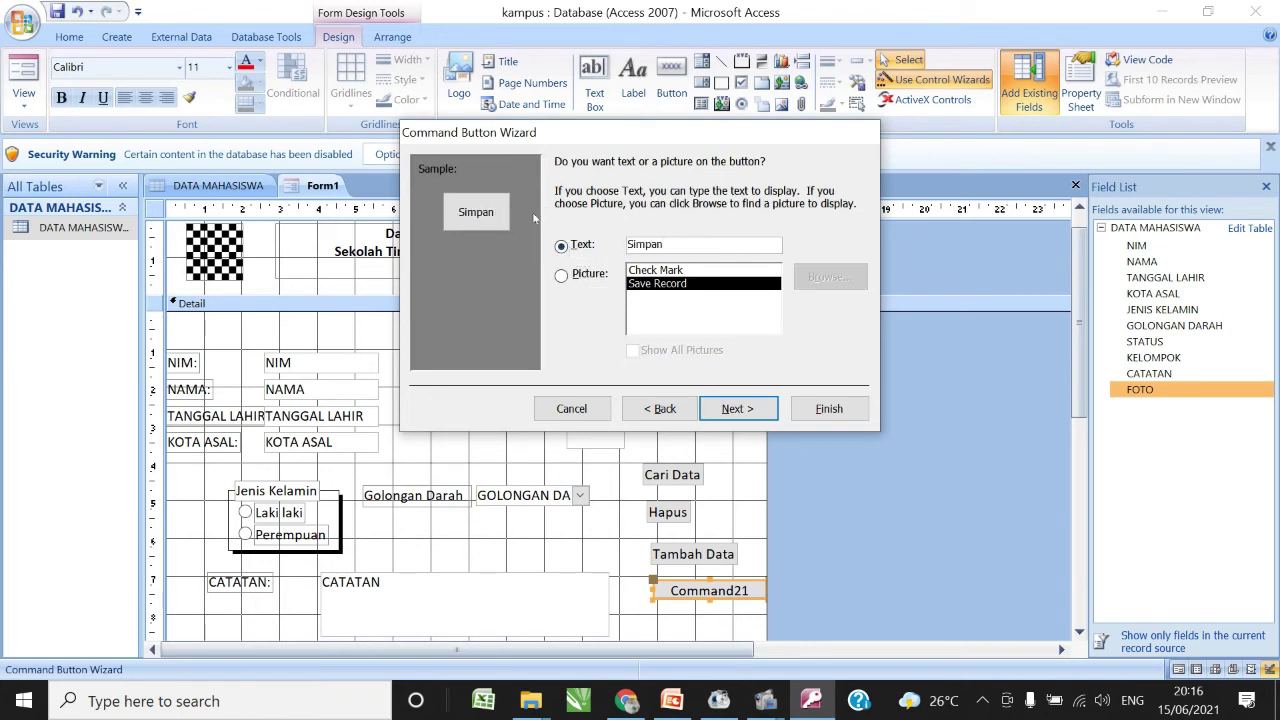
click(832, 410)
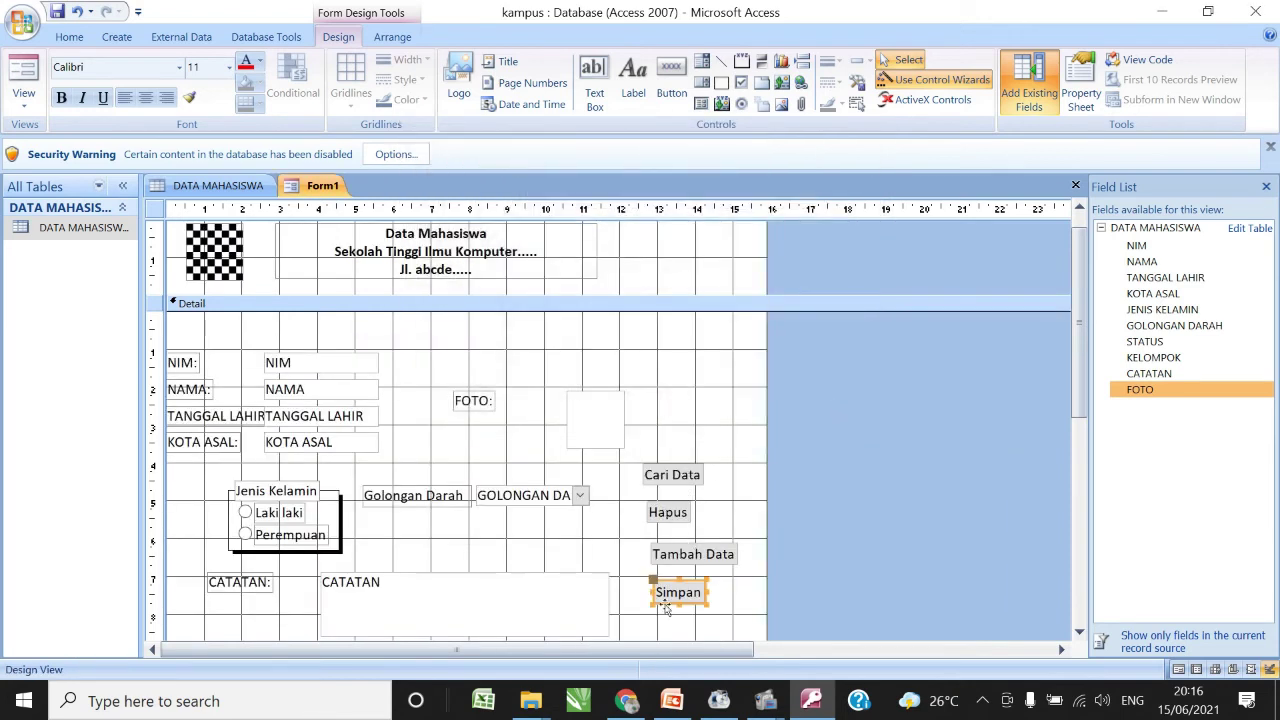
click(591, 530)
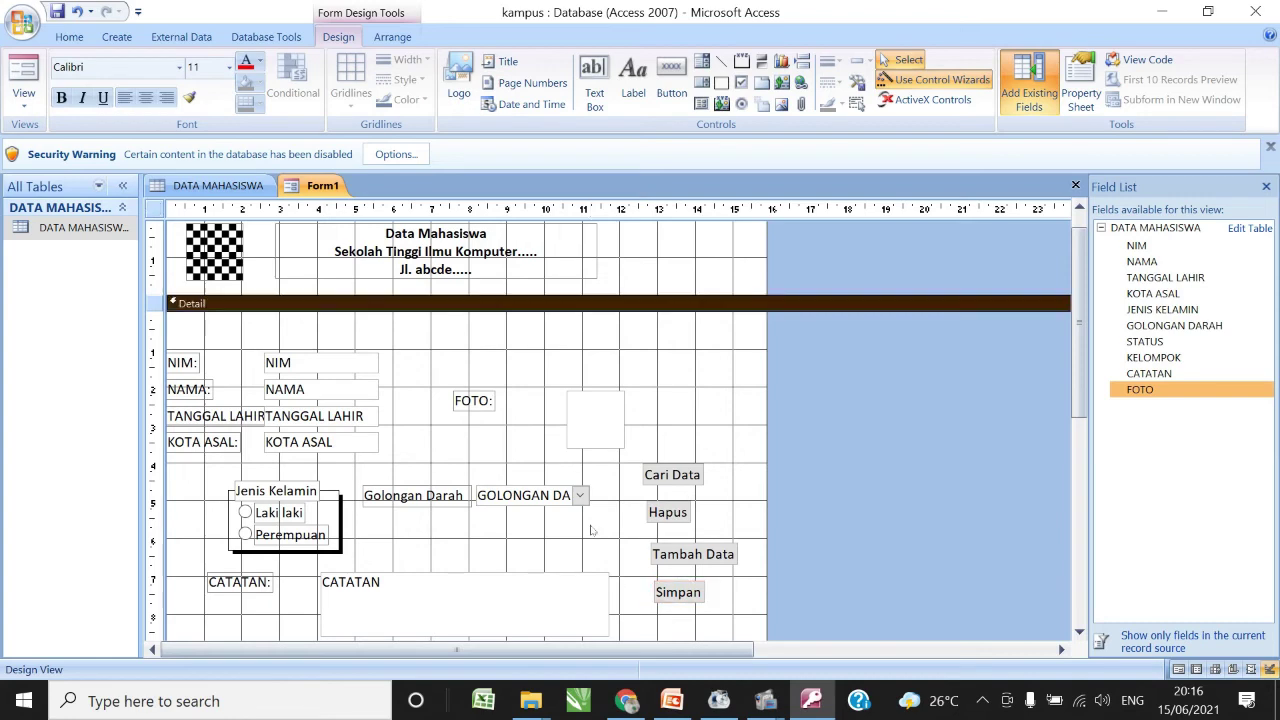
- Switch Form1 to Form View and compare it with the stored record in the DATA MAHASISWA table
click(24, 98)
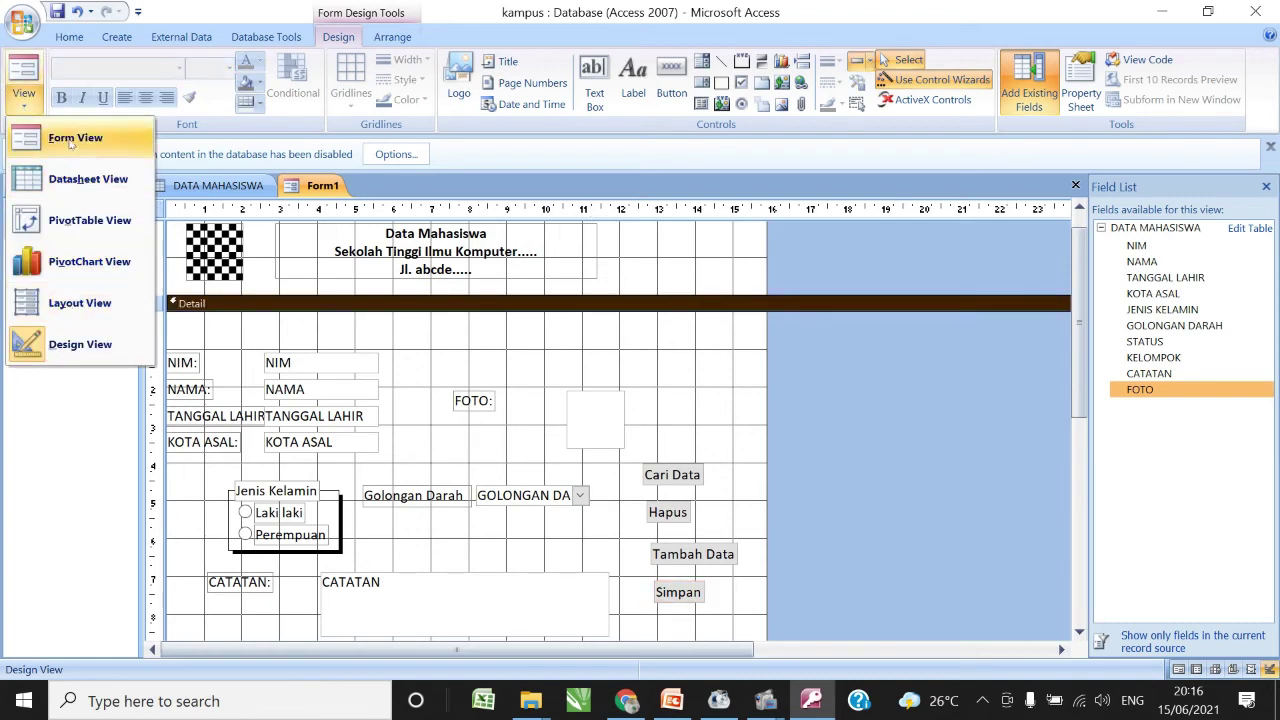
click(70, 140)
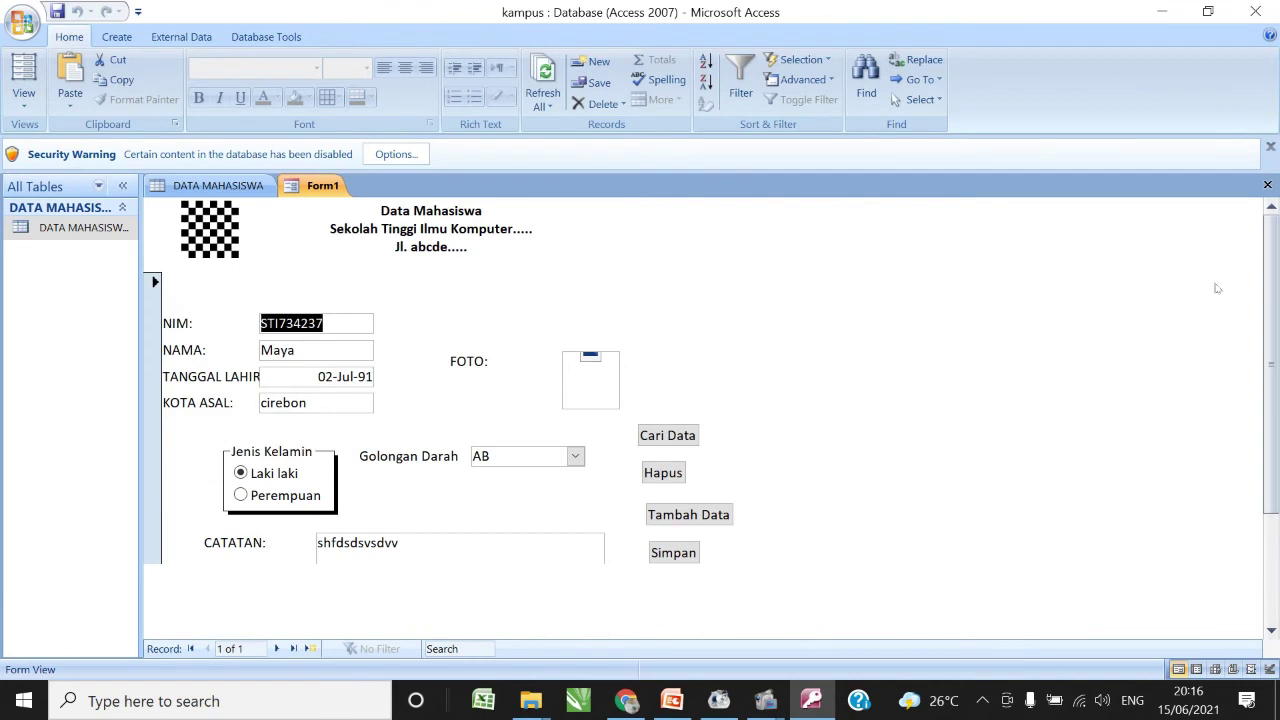
mouse_move(1272, 267)
mouse_down()
mouse_move(1272, 317)
mouse_move(1272, 274)
mouse_move(1269, 285)
mouse_up()
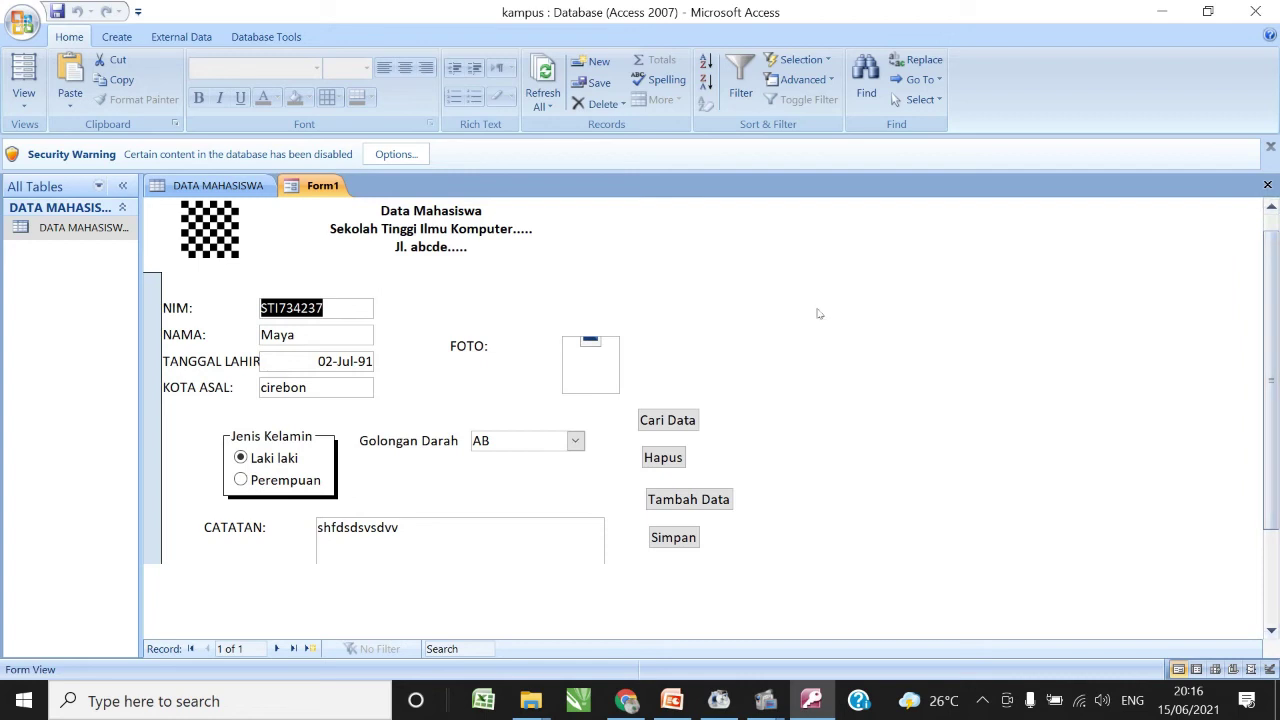
click(236, 189)
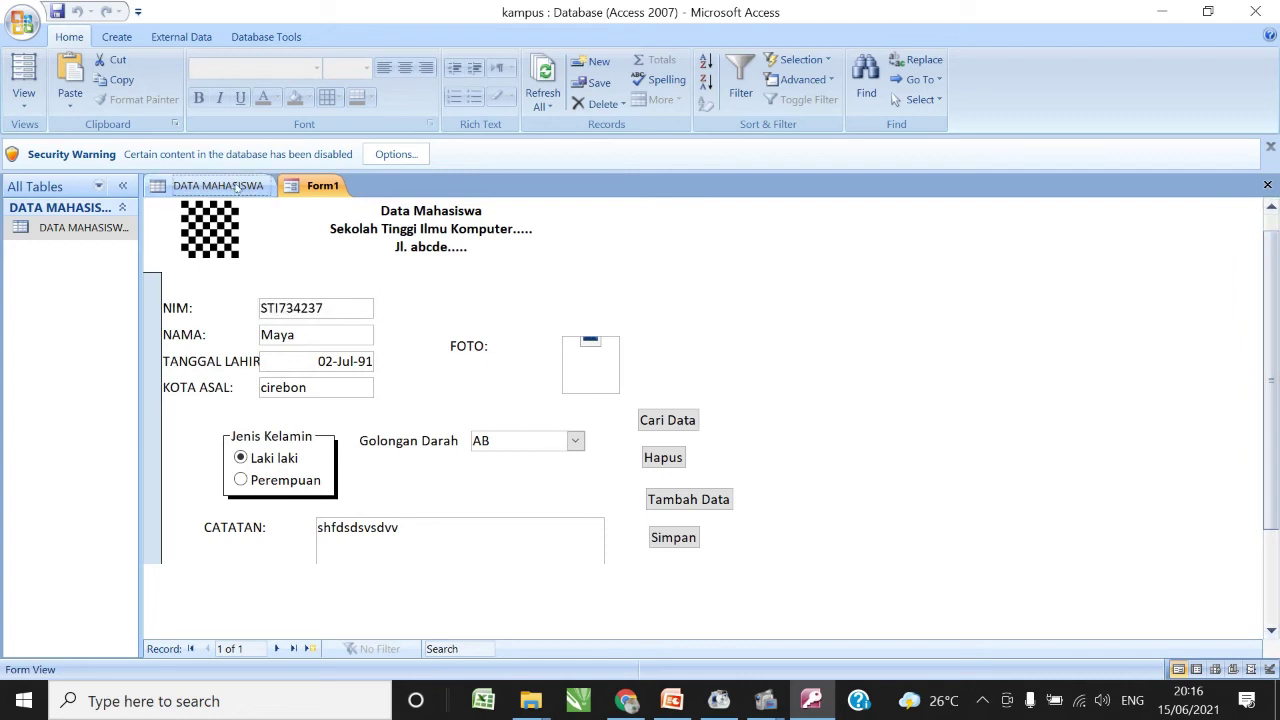
click(316, 189)
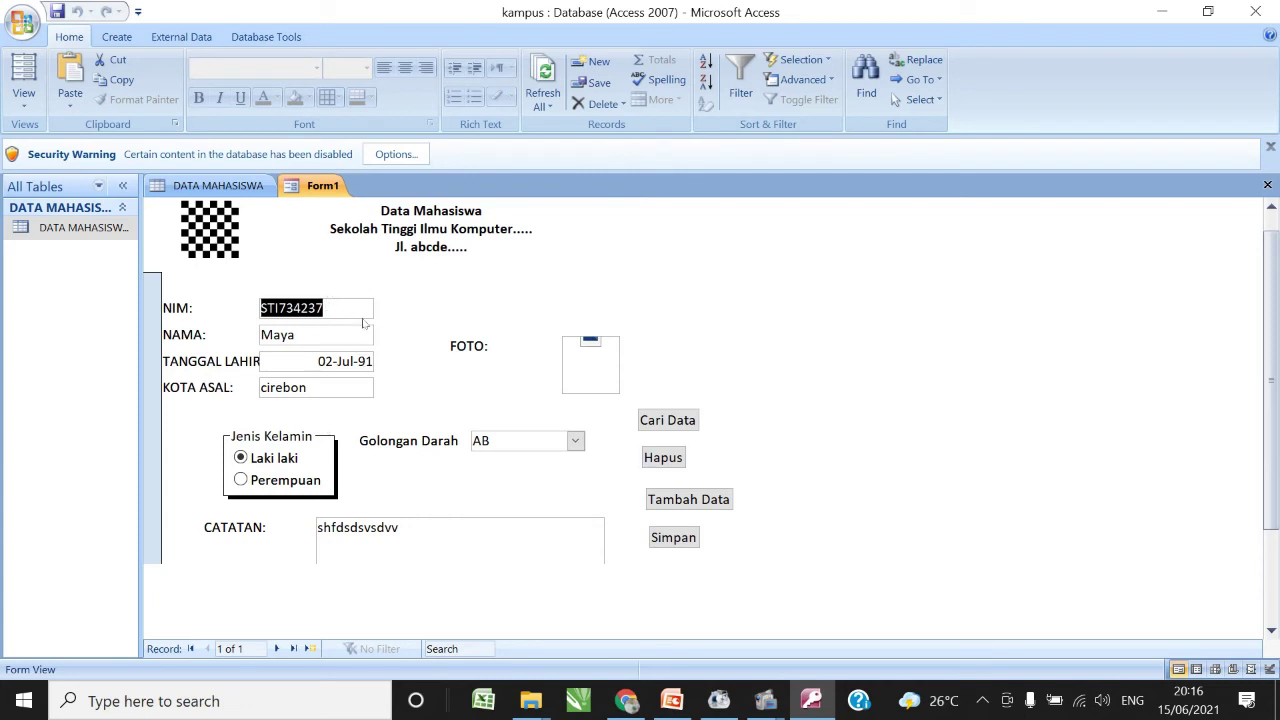
- Start a new record with Tambah Data and enter the student's NIM, name and birth date 03-Aug-02
click(697, 503)
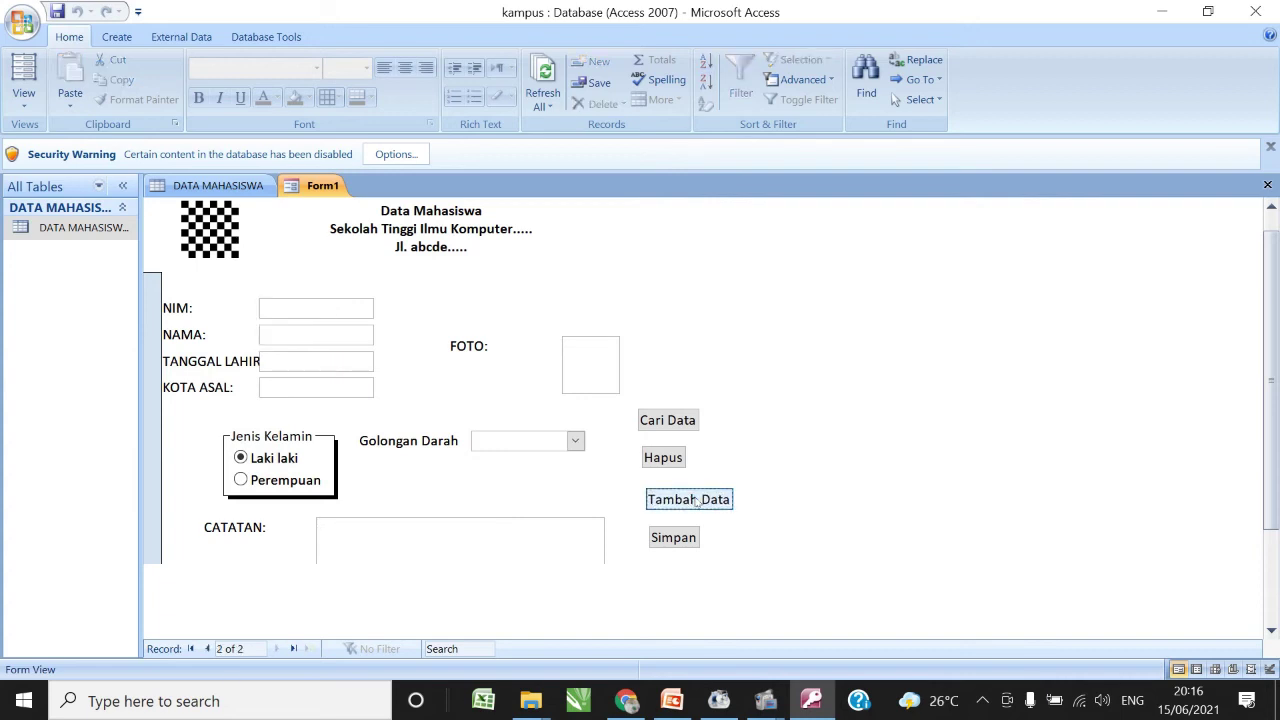
click(317, 304)
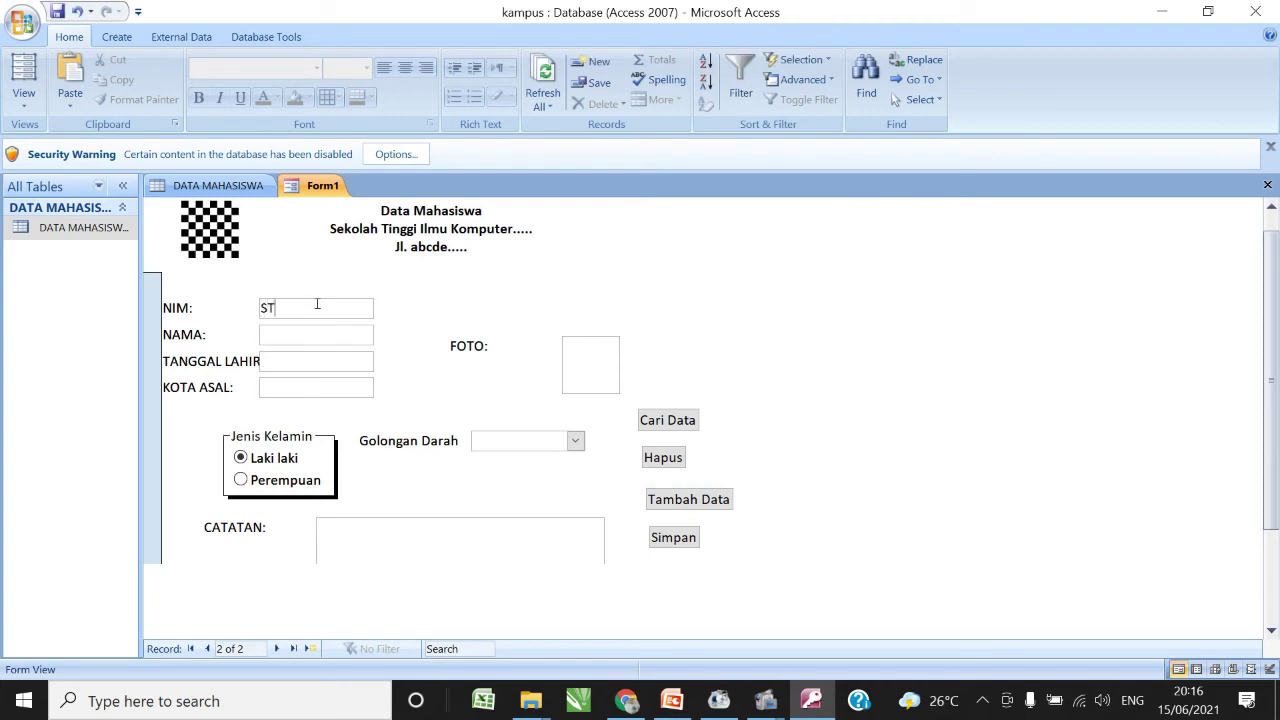
click(306, 336)
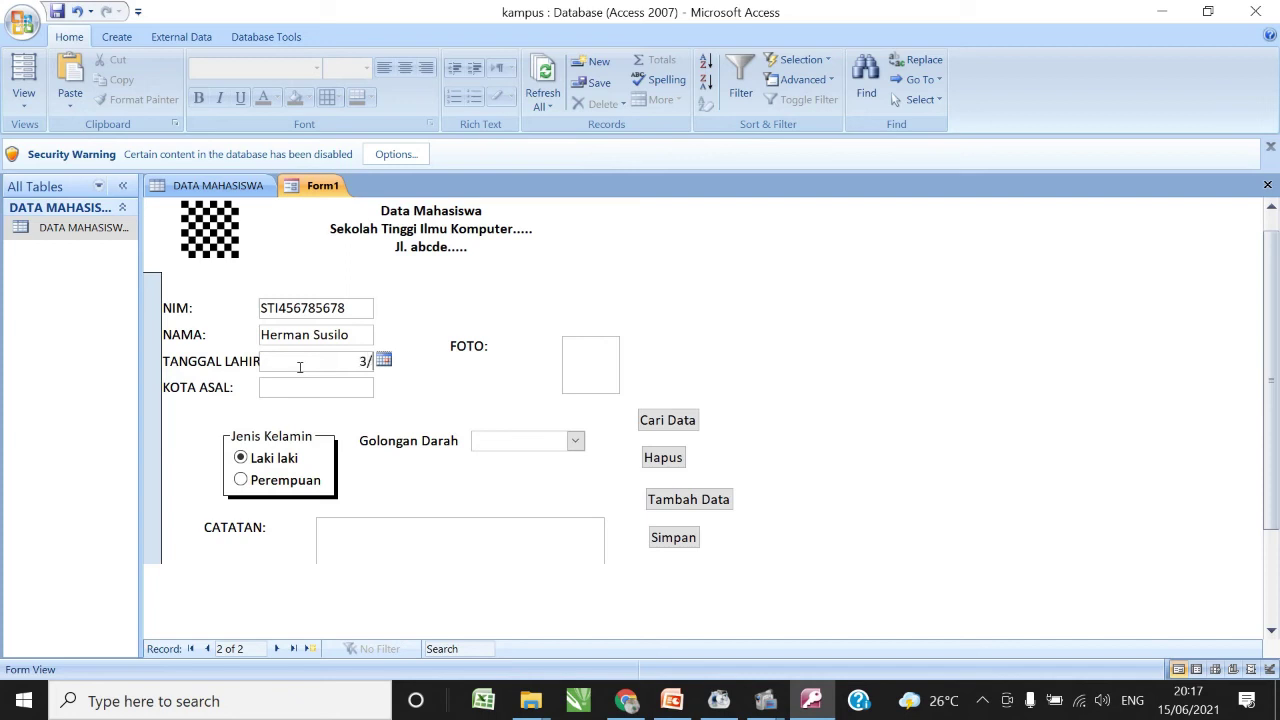
text(8/2002)
click(265, 459)
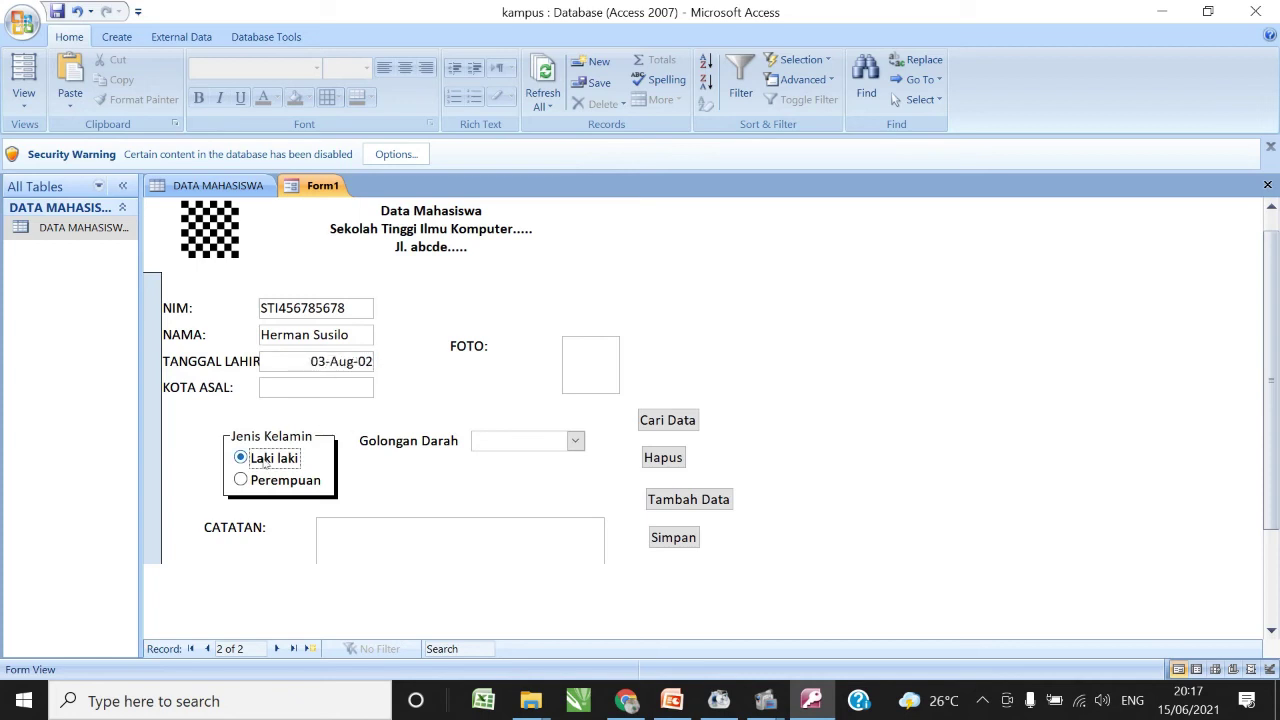
- Enter hometown Madiun and choose blood type B
click(348, 387)
text(Madiun)
click(575, 441)
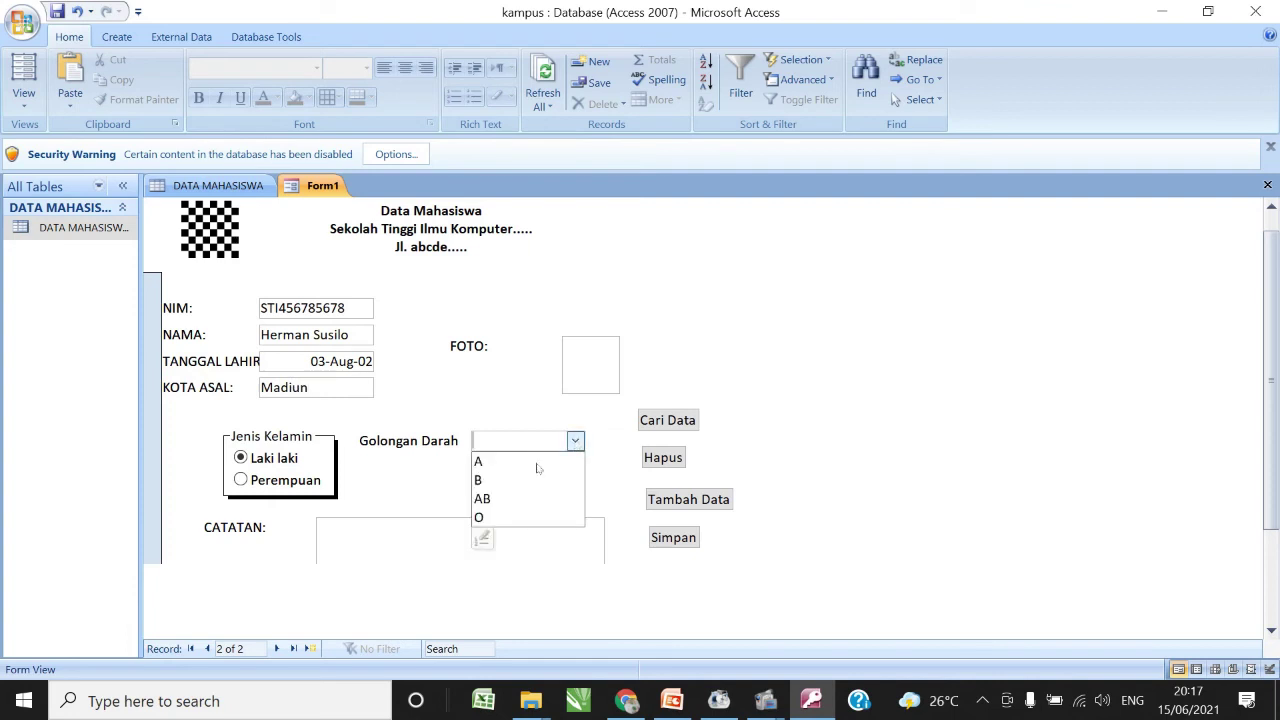
click(497, 482)
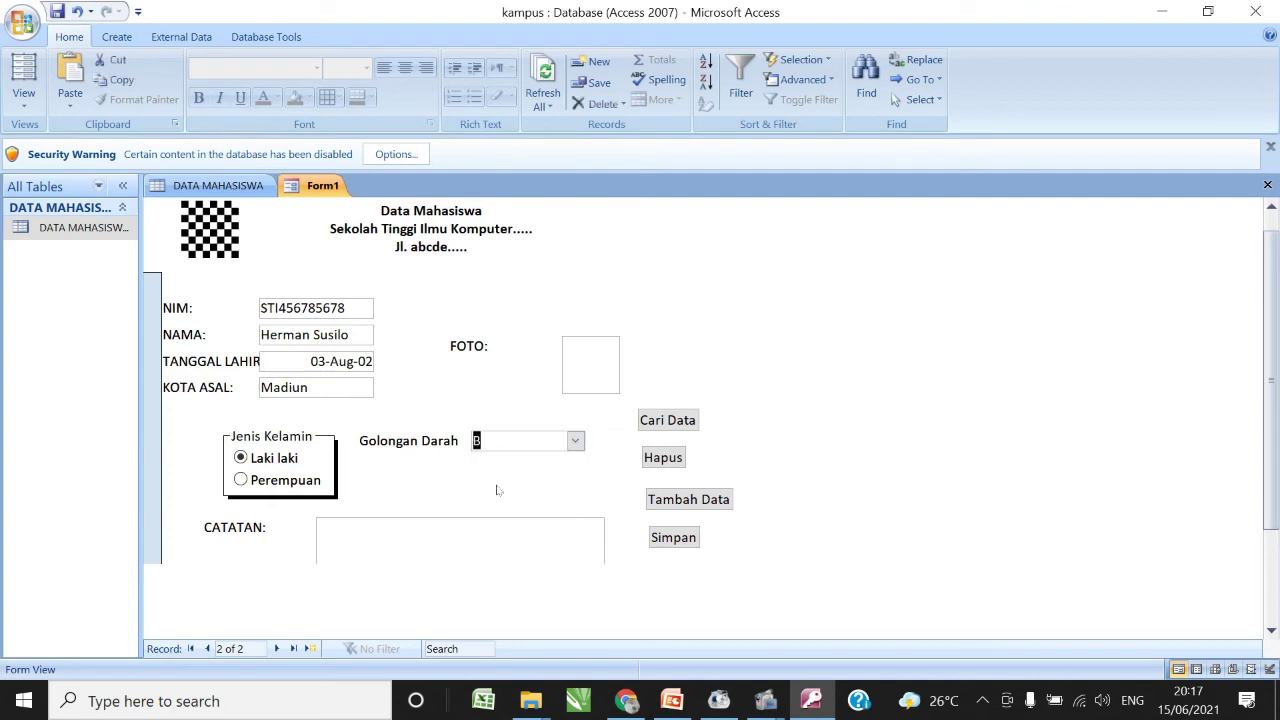
click(577, 374)
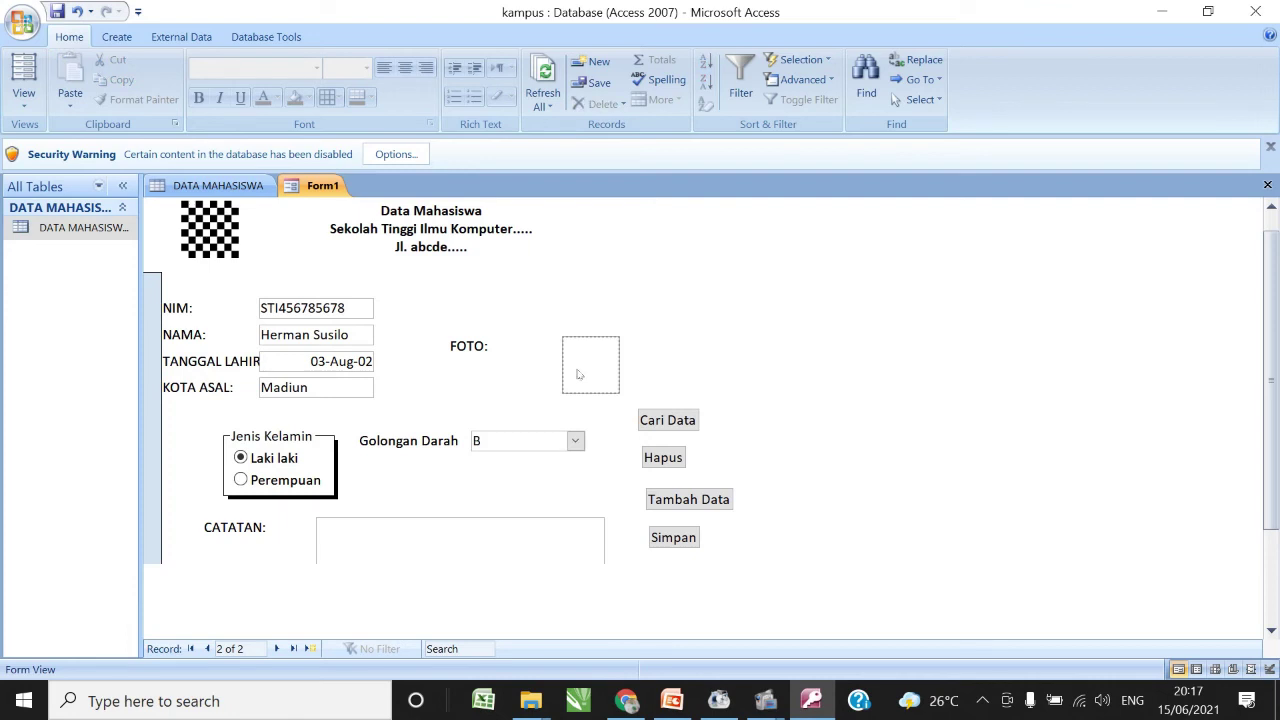
- Insert the Downloads image EIck47RX0AEUb5E into the FOTO field as an object created from file
right_click(577, 374)
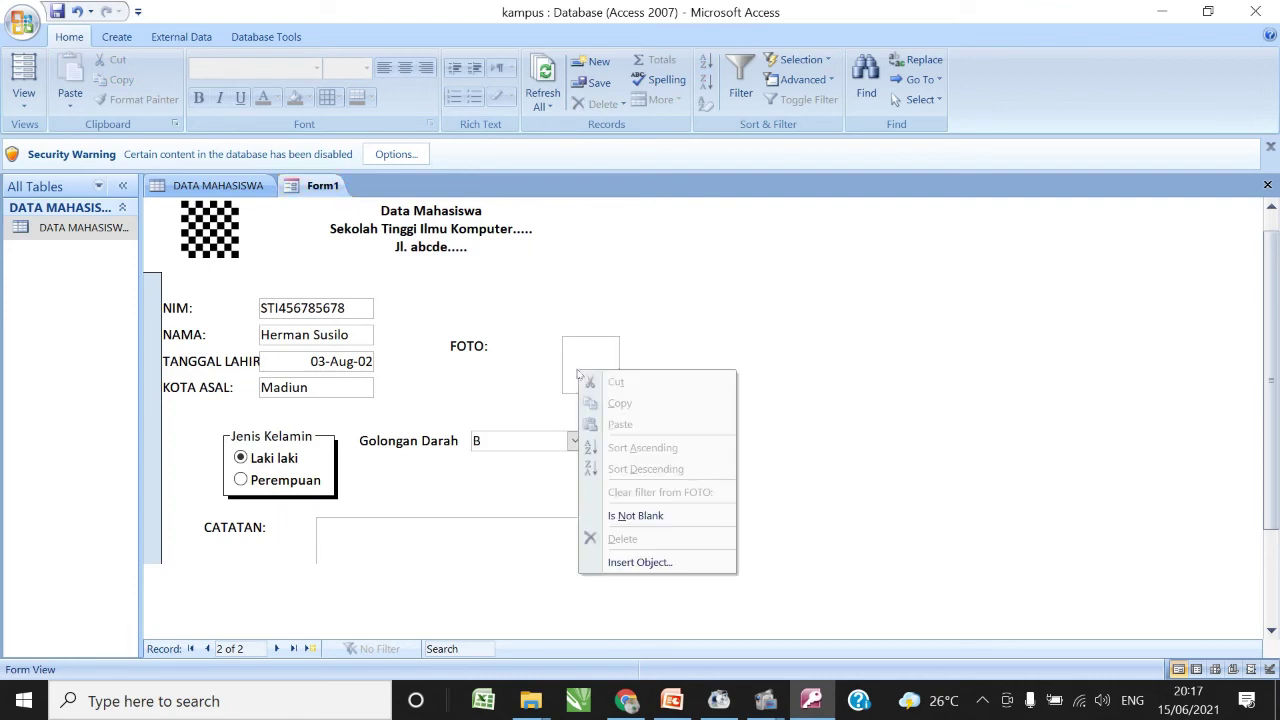
click(575, 364)
right_click(578, 359)
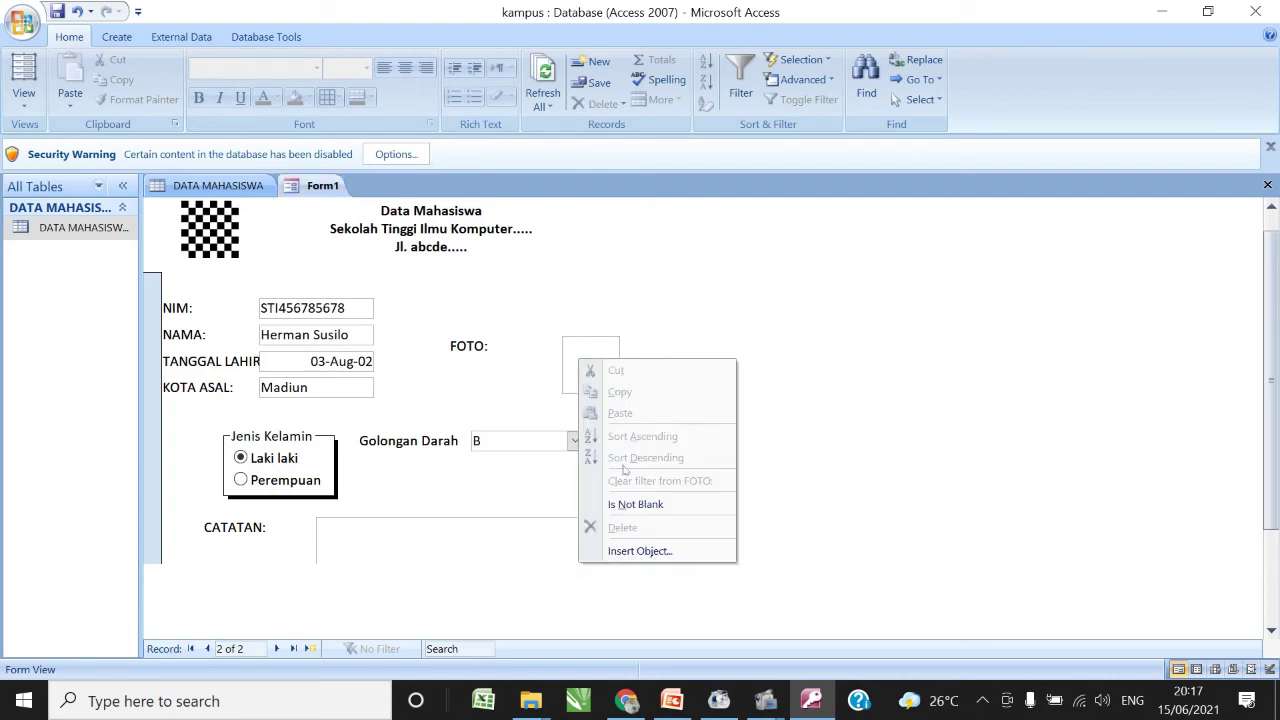
click(649, 553)
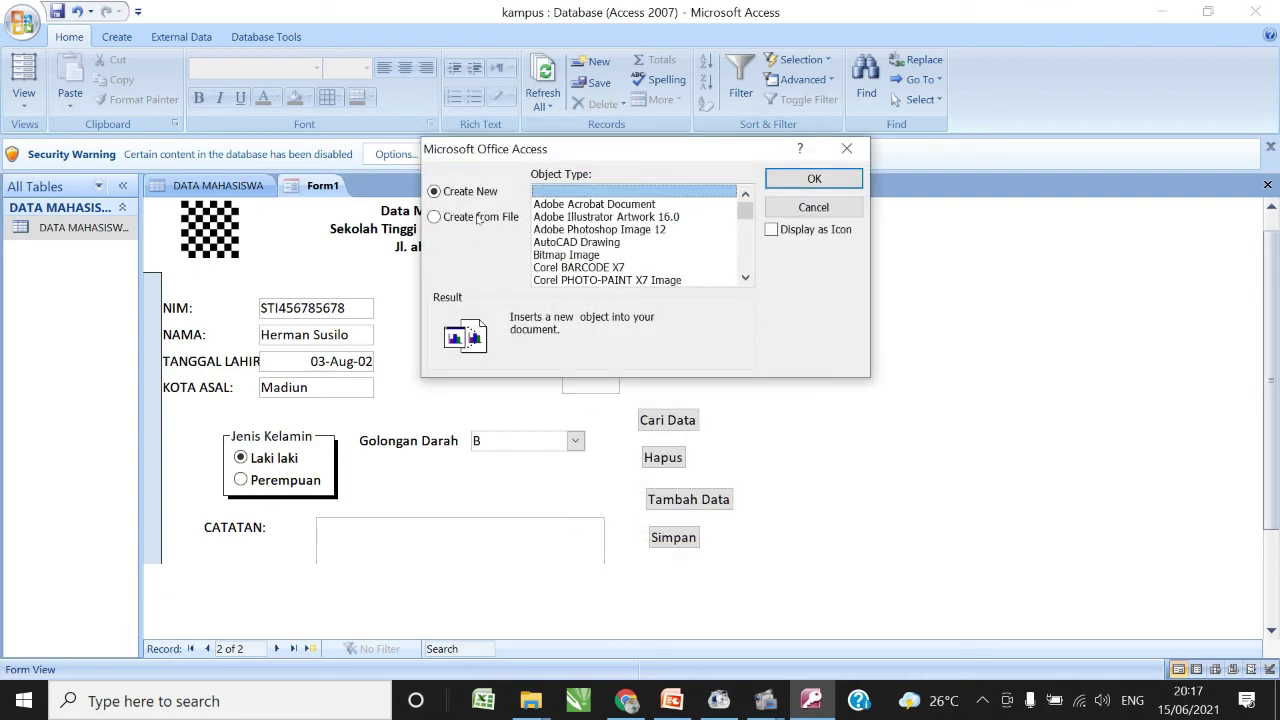
click(479, 218)
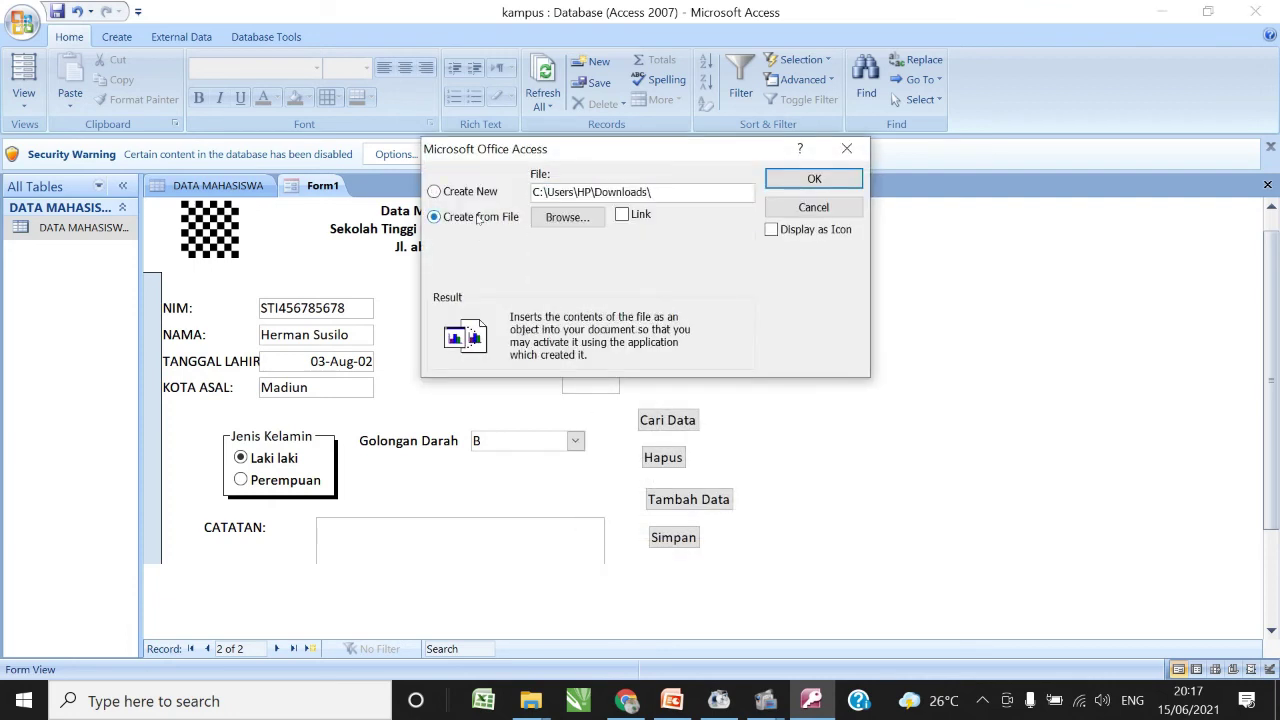
click(567, 216)
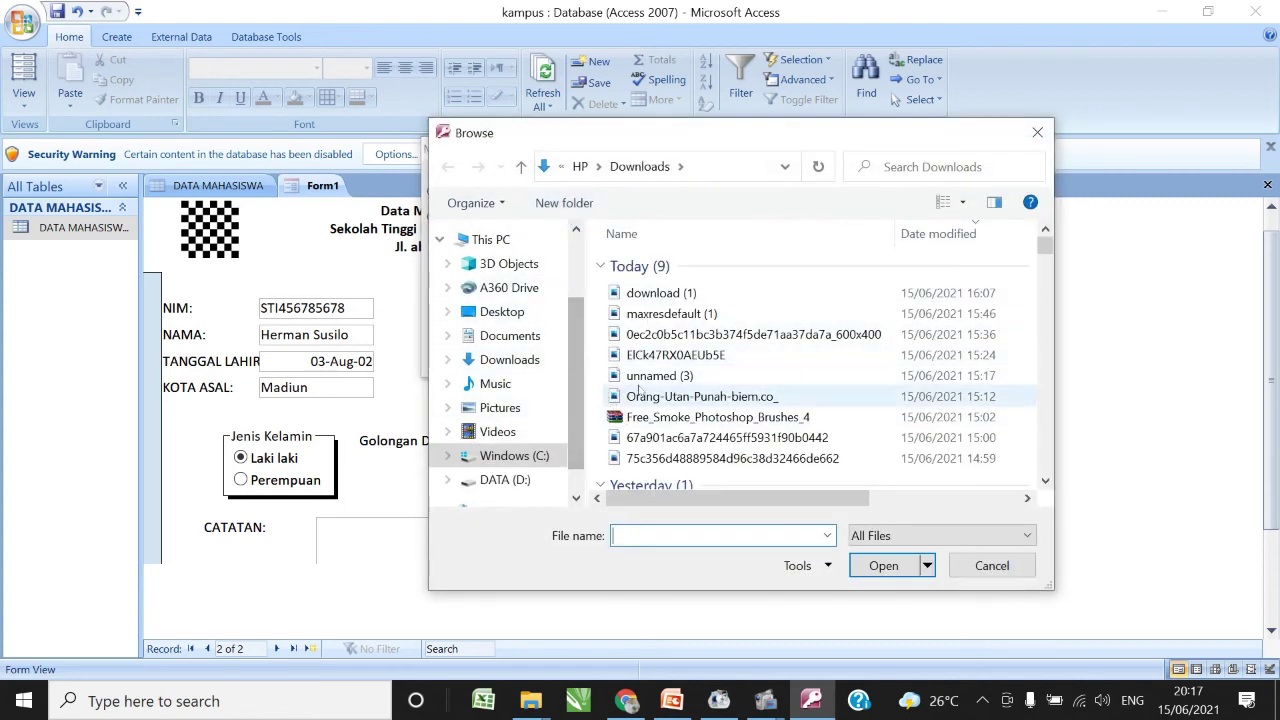
click(510, 361)
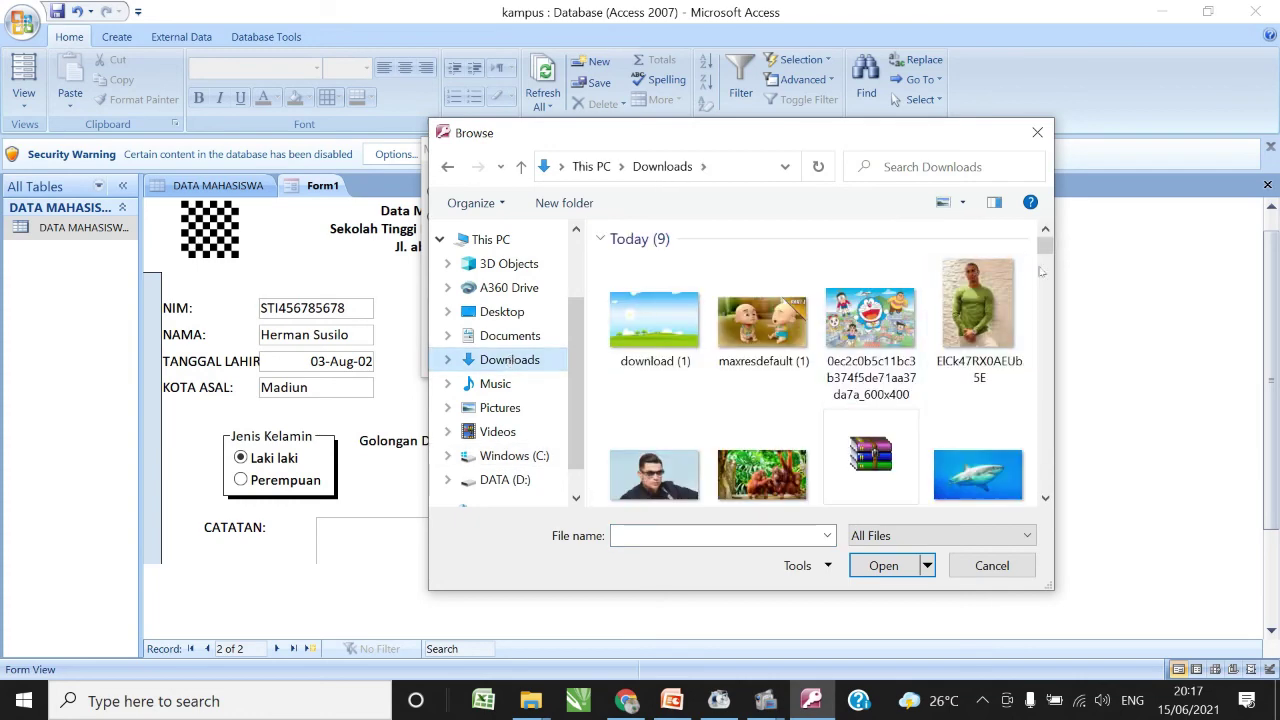
scroll(940, 260, down, 3)
scroll(930, 255, up, 3)
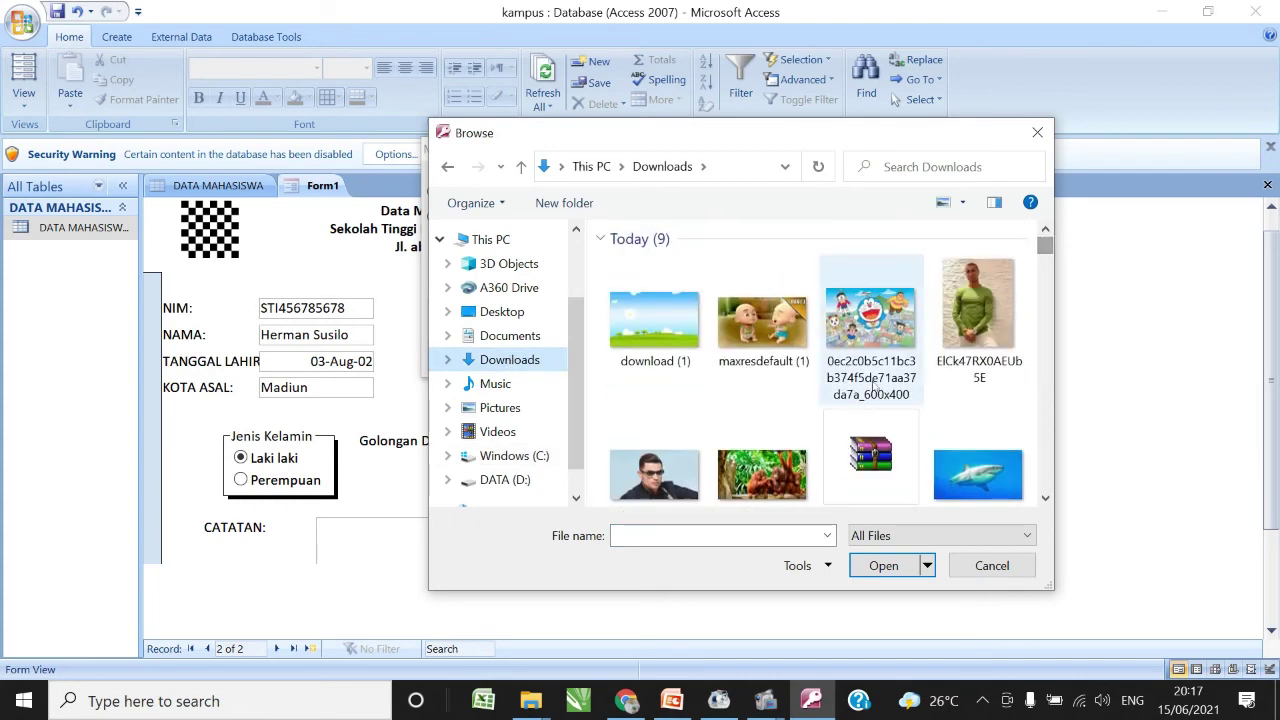
click(990, 290)
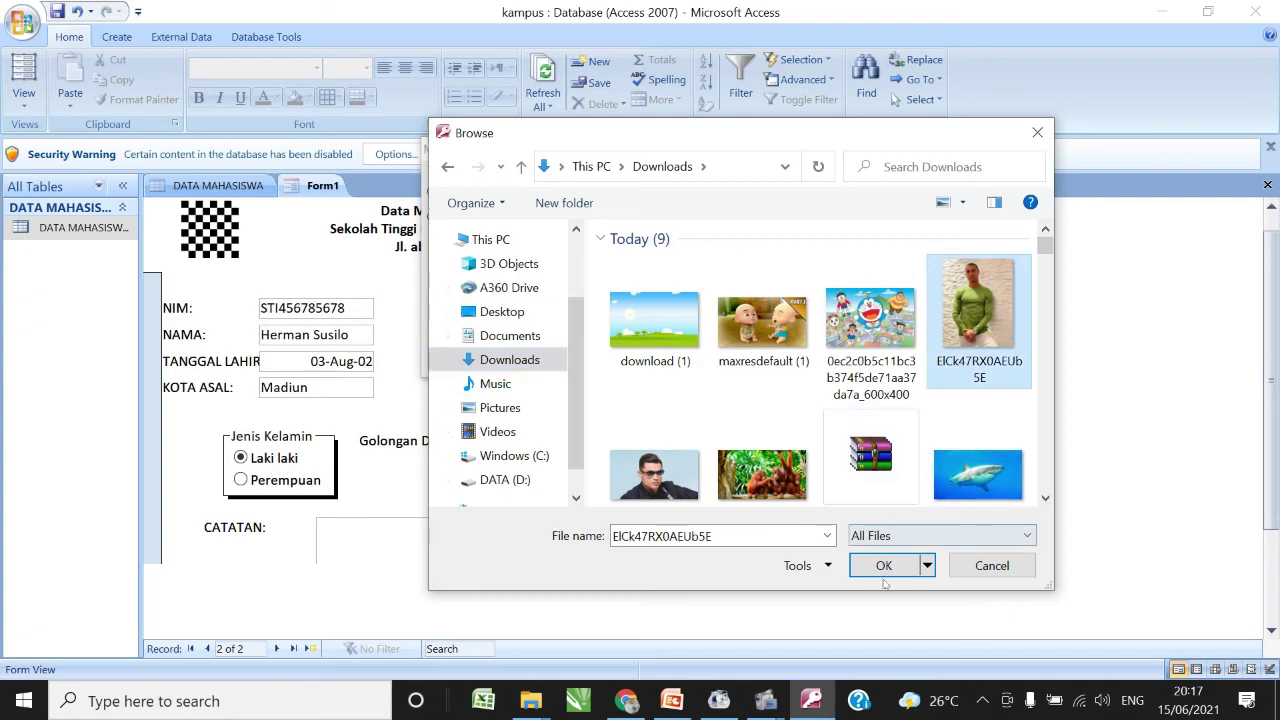
click(884, 568)
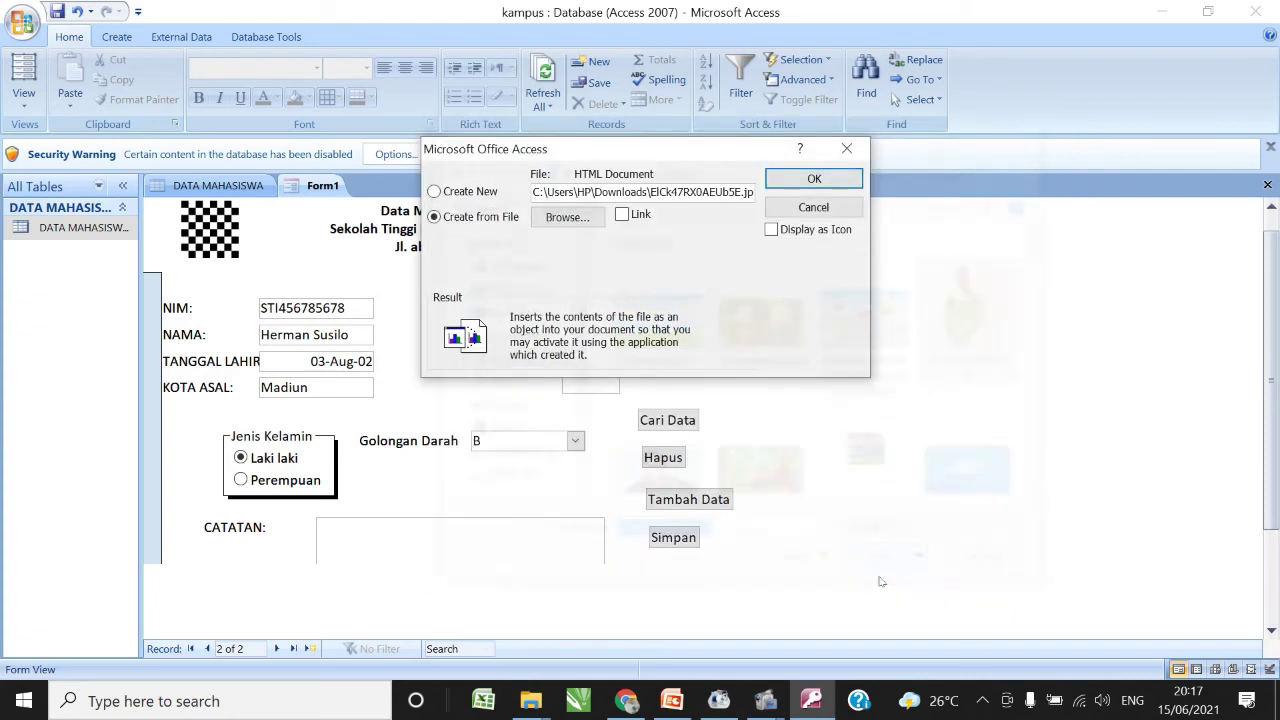
click(812, 178)
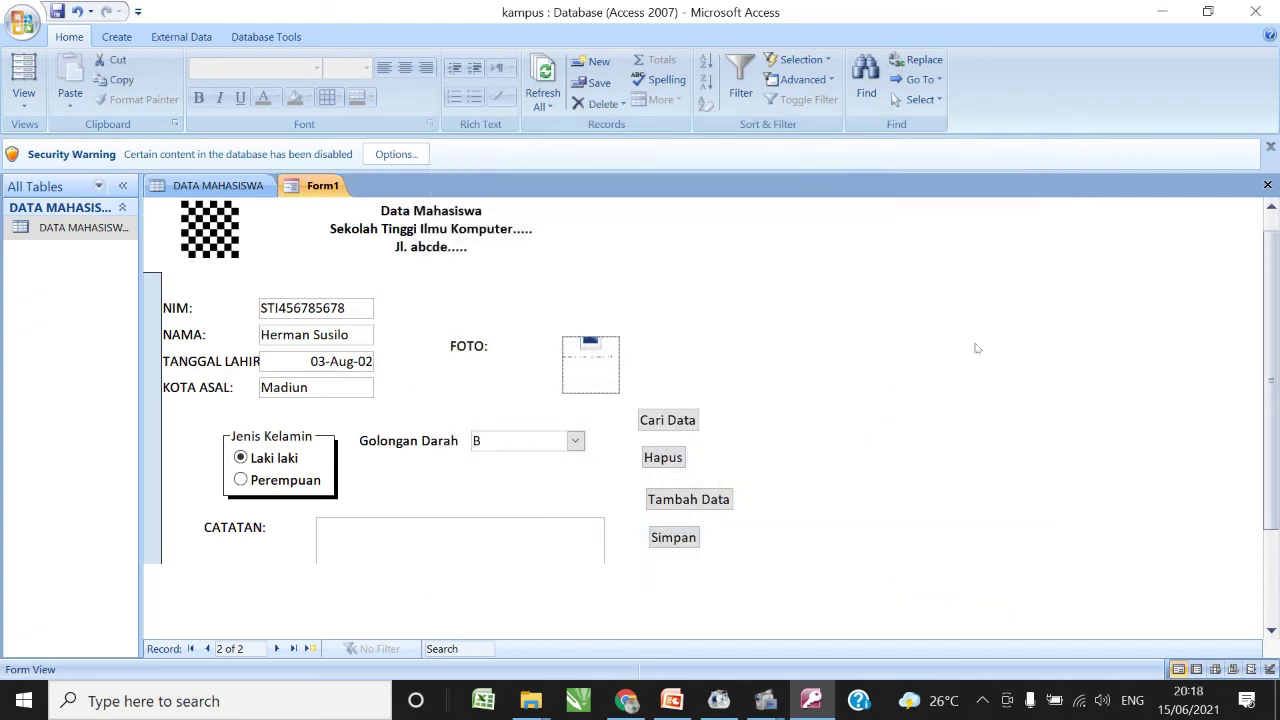
- Enter the note 'jgdsjgjs' in CATATAN and save the record with Simpan
scroll(1270, 380, down, 1)
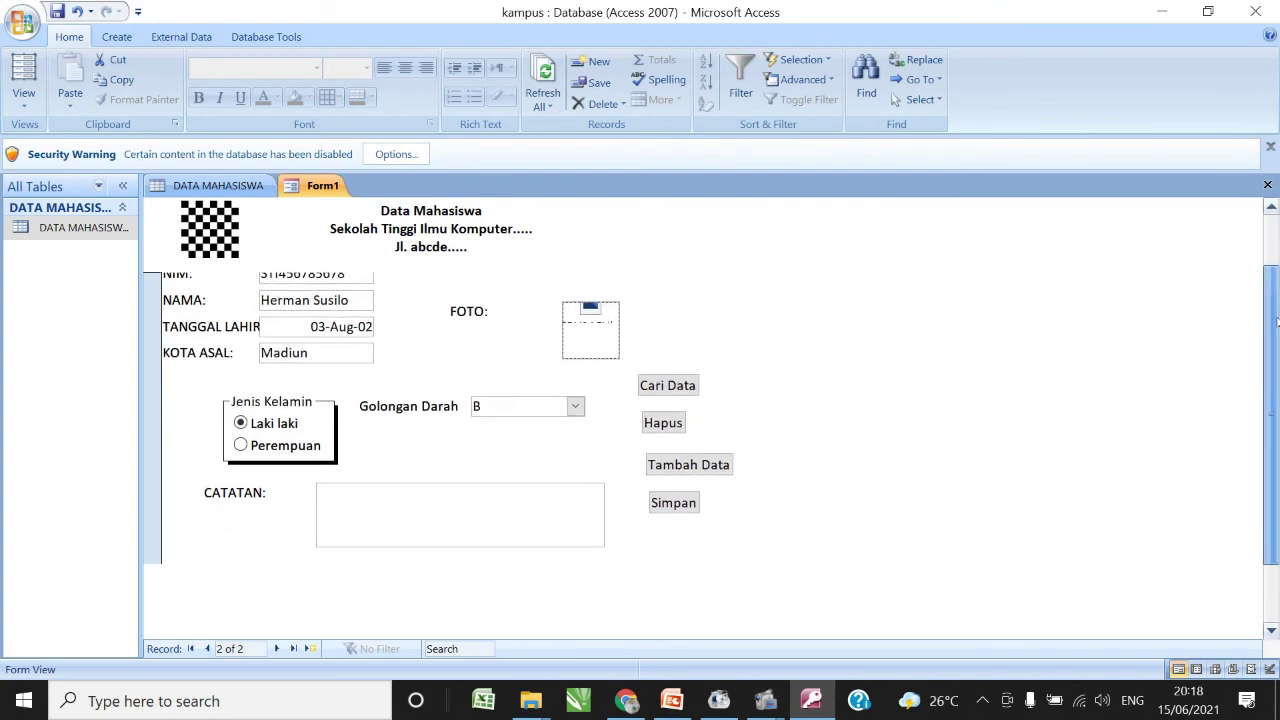
click(494, 523)
text(jgdsjgjsh)
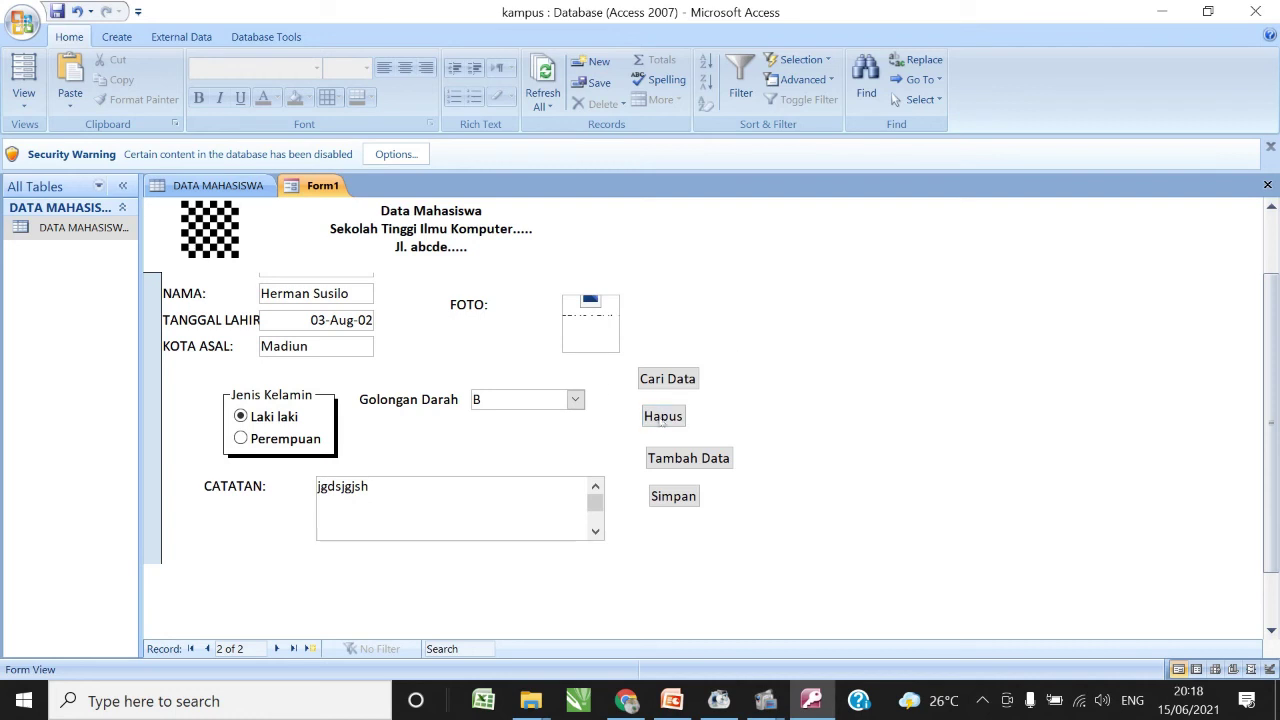
click(683, 505)
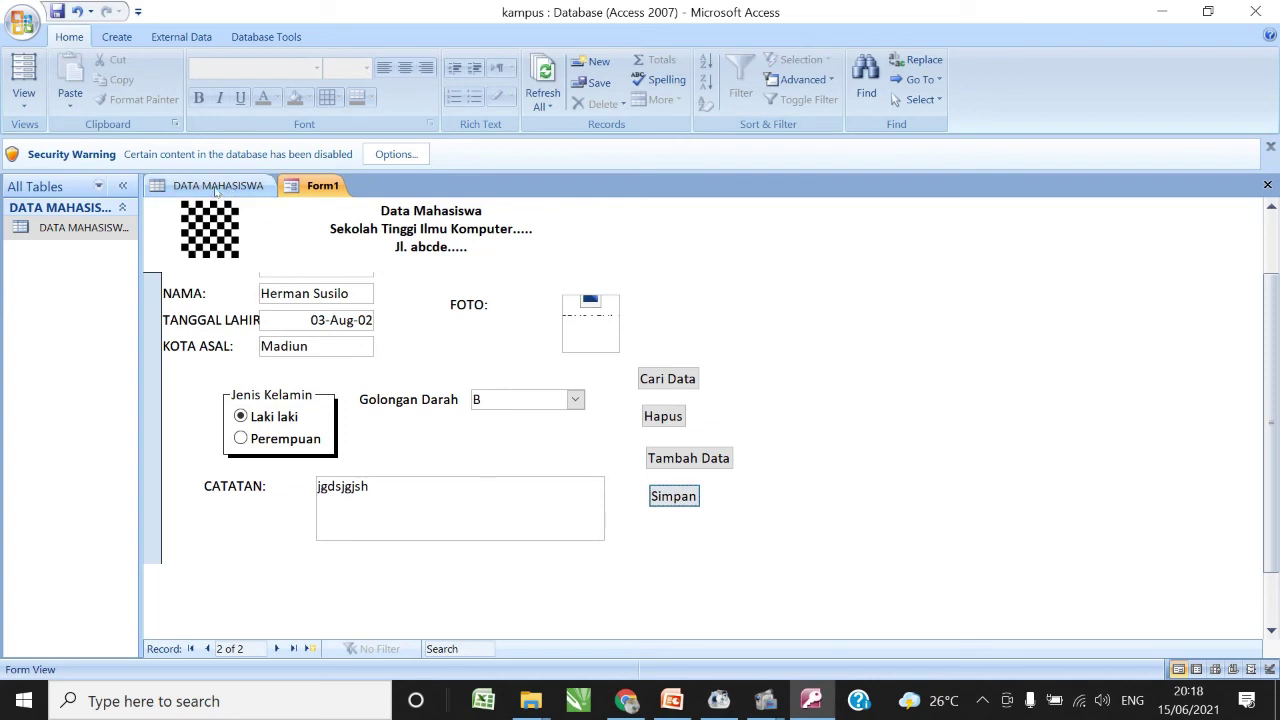
- Refresh all data and confirm the new record shows in DATA MAHASISWA and Form1
click(216, 188)
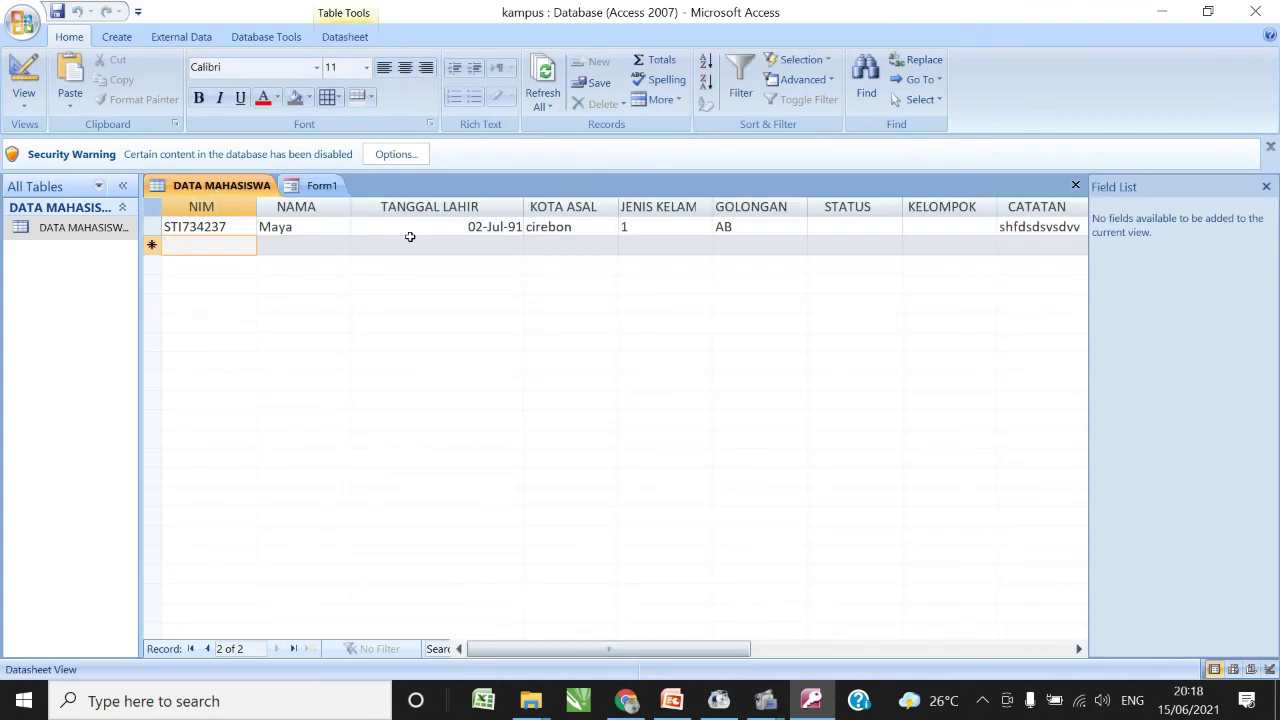
click(546, 100)
click(580, 128)
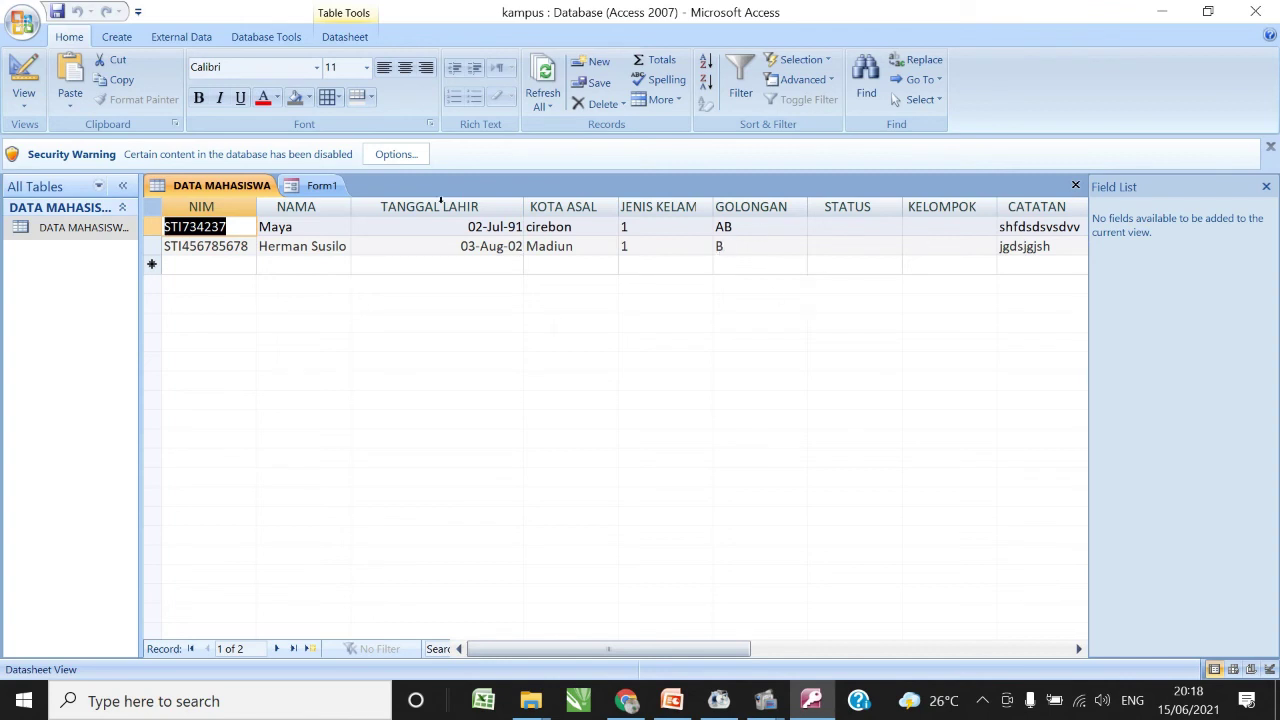
click(314, 188)
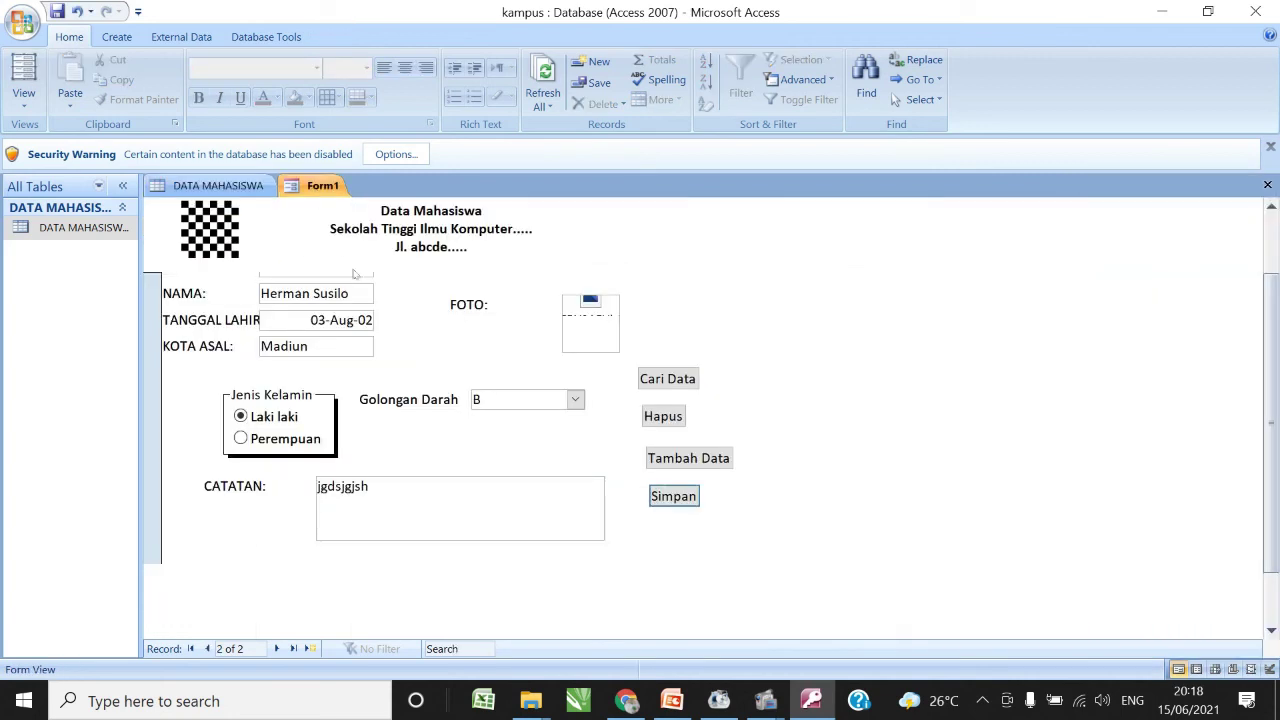
click(212, 188)
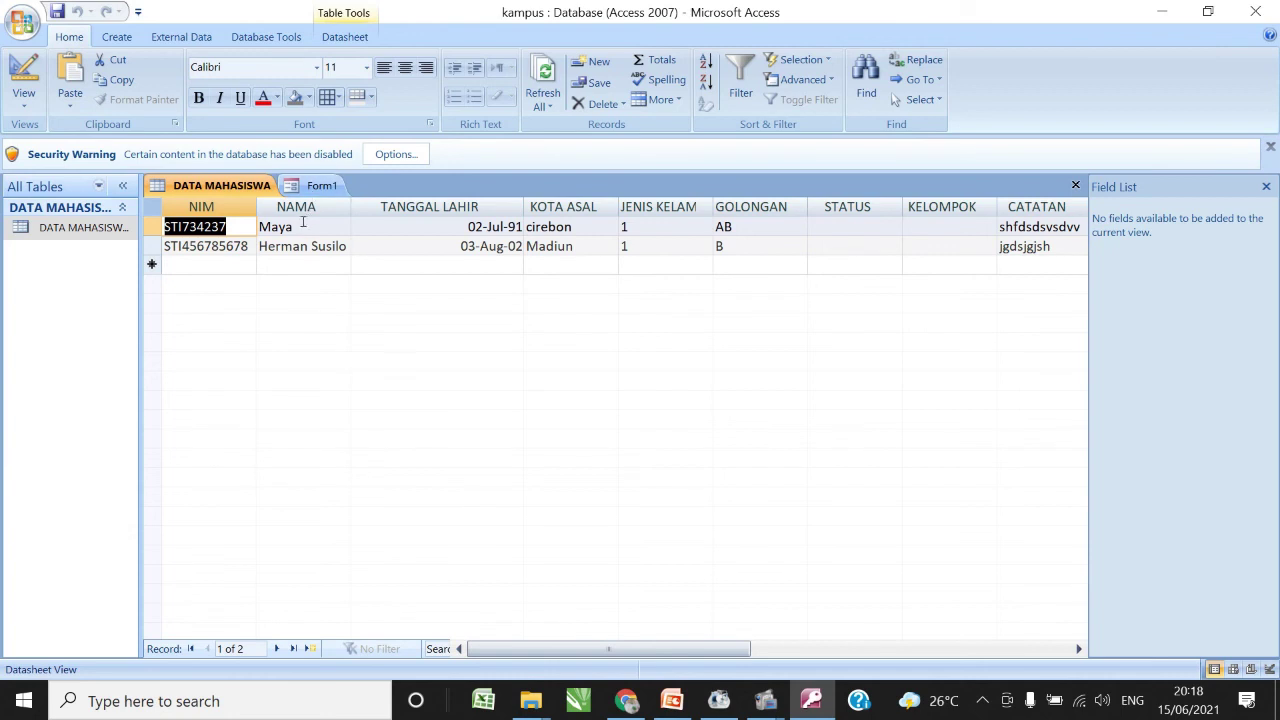
click(324, 180)
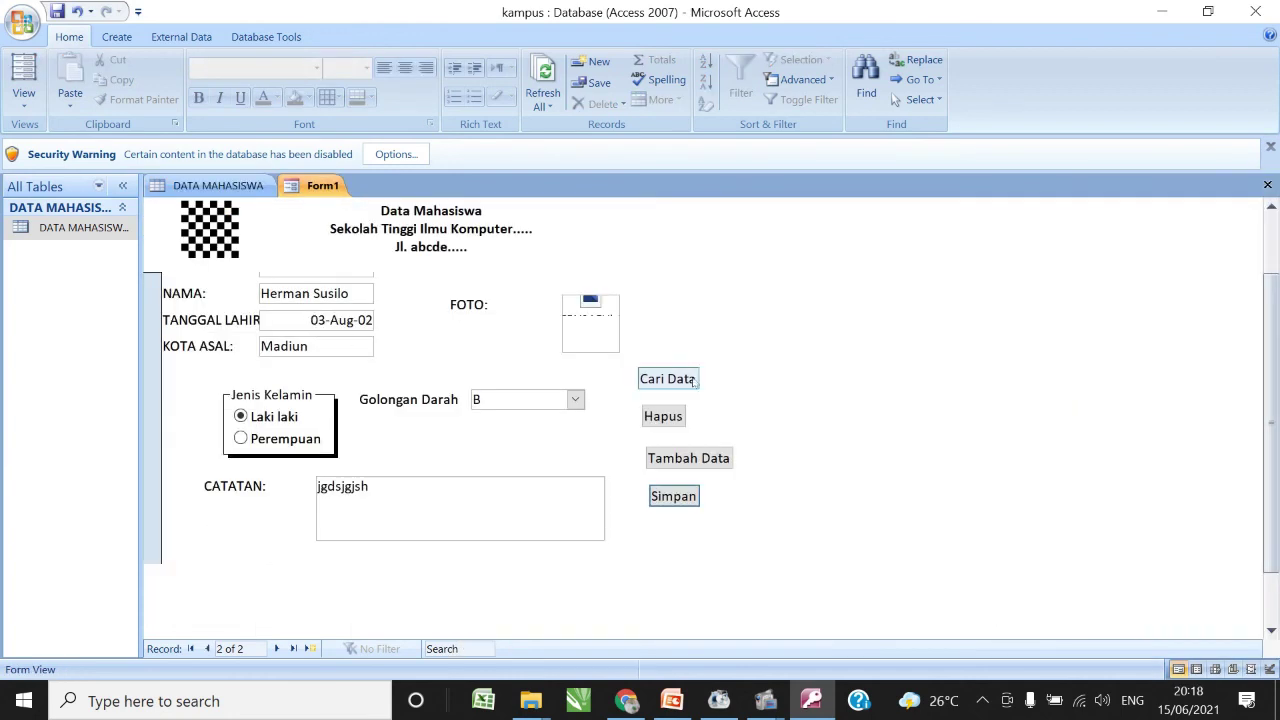
- Search by the first student's name with Cari Data, jumping to record 1 of 2
drag(1274, 297, 1274, 281)
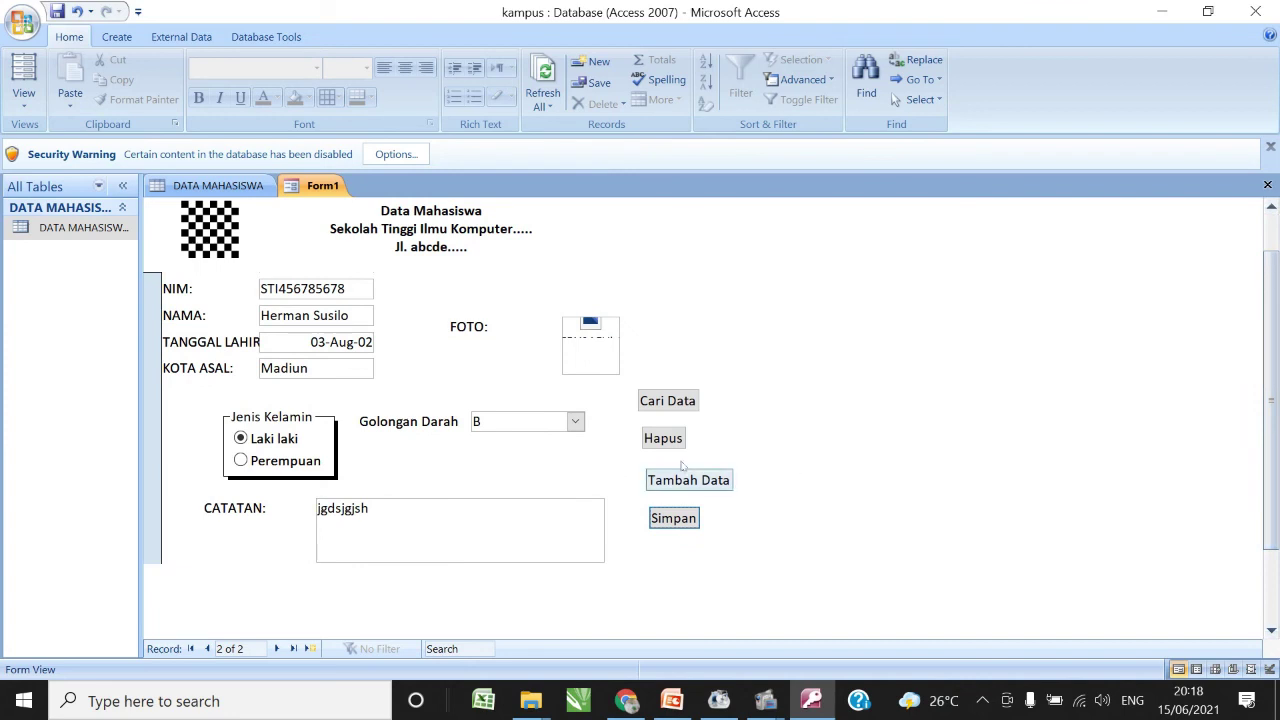
click(659, 401)
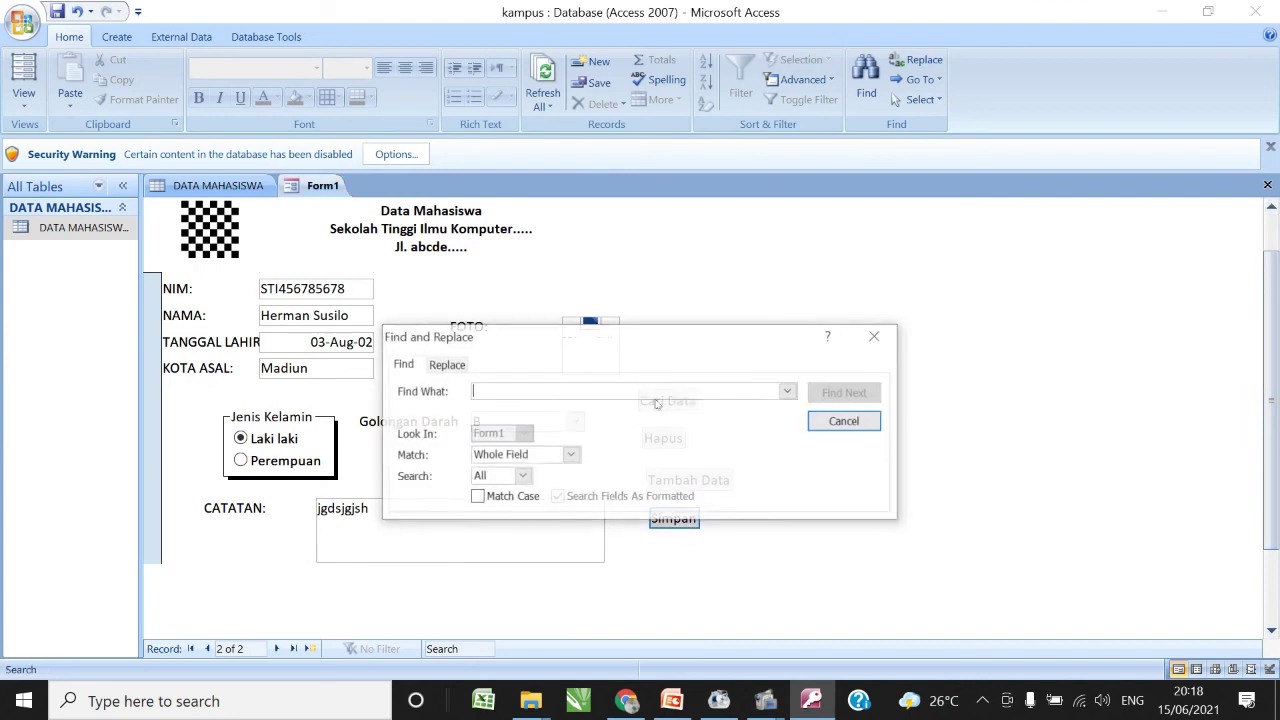
text(maya)
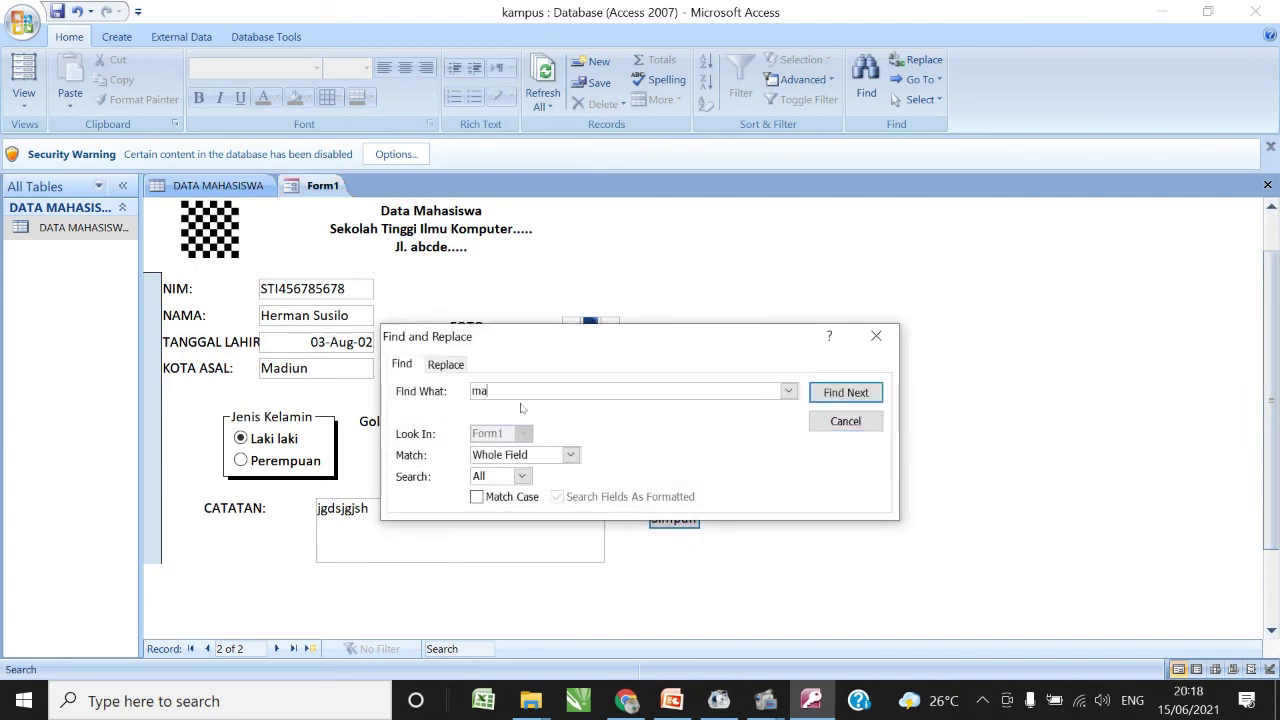
click(846, 393)
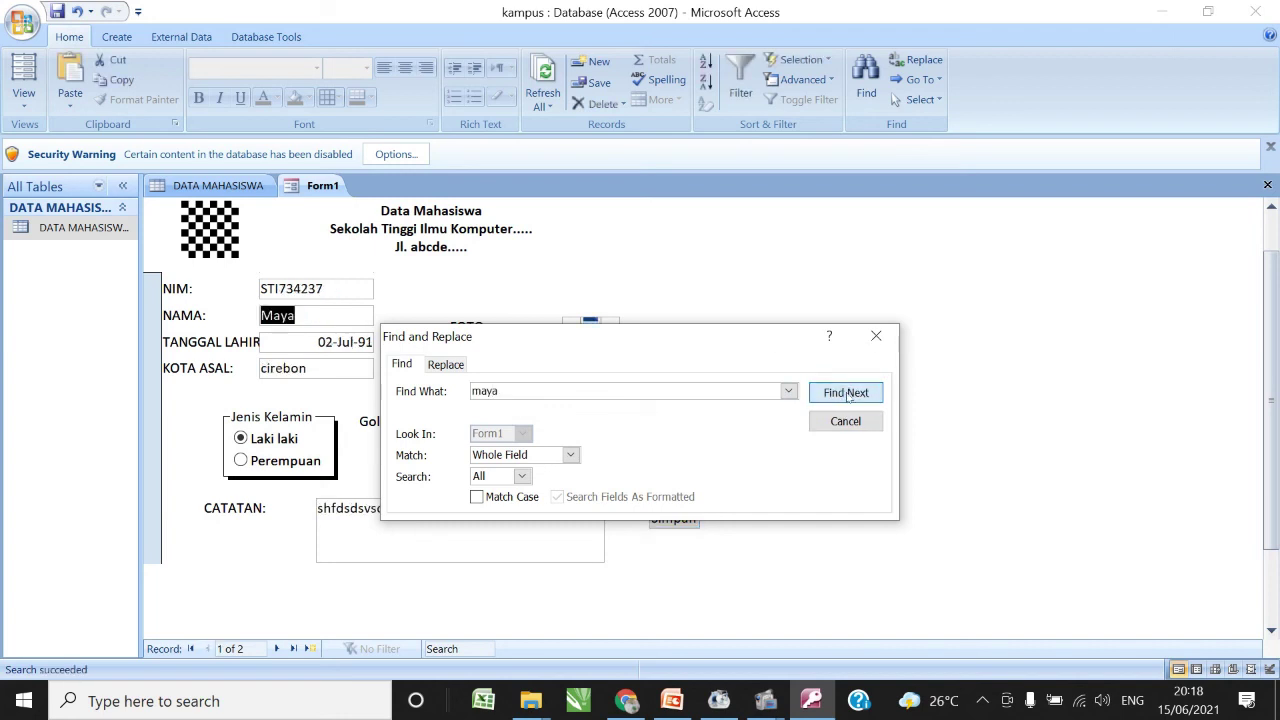
click(876, 336)
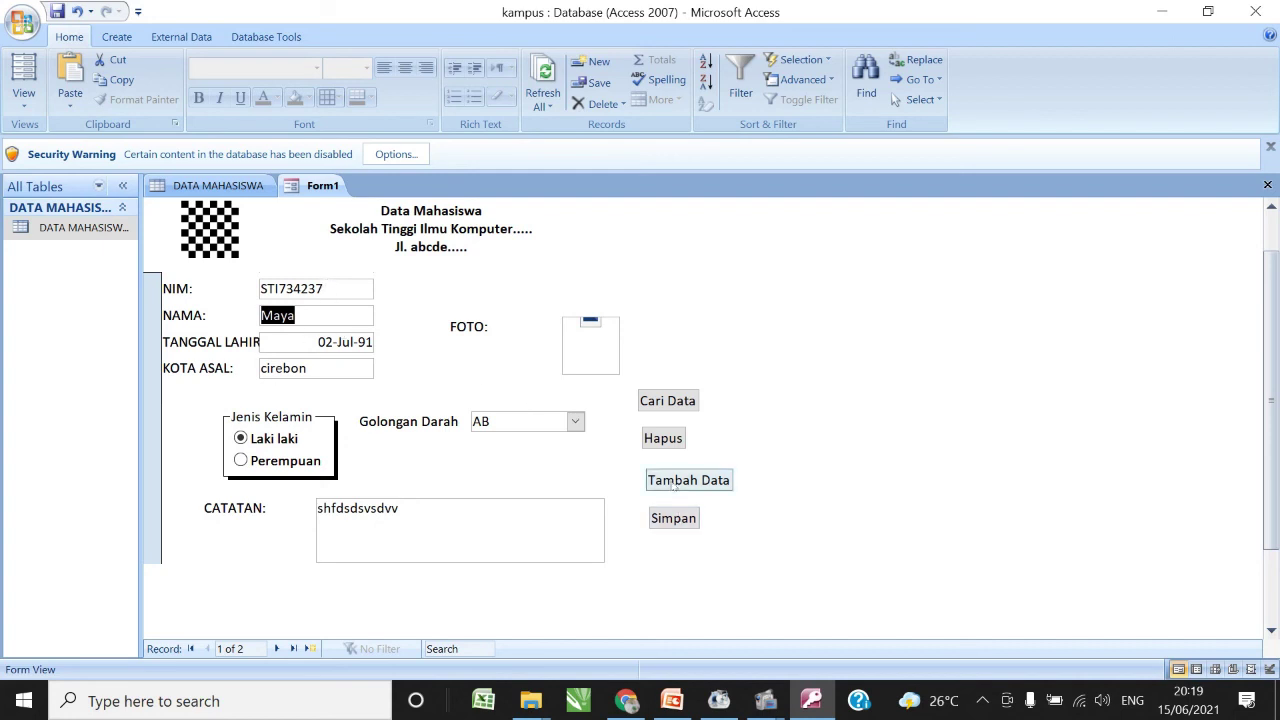
- Delete the Cirebon student's record with Hapus, then refresh DATA MAHASISWA to confirm only the Madiun student remains
click(663, 440)
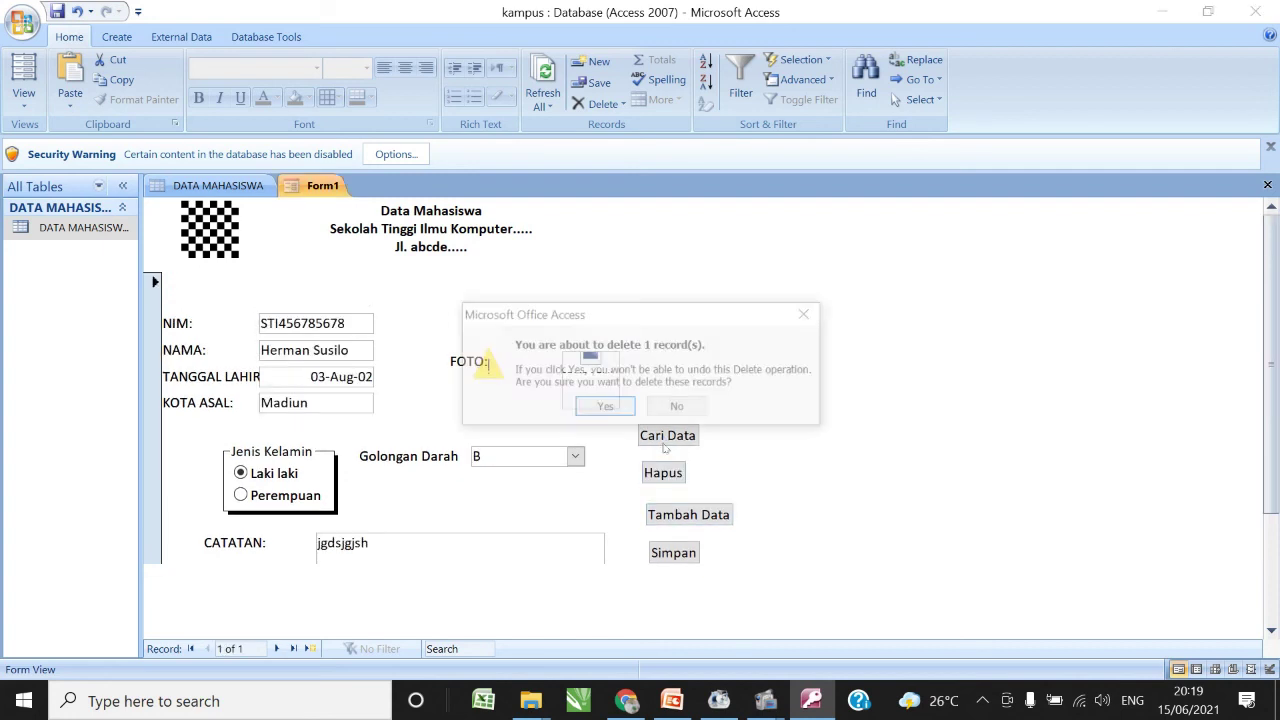
click(605, 408)
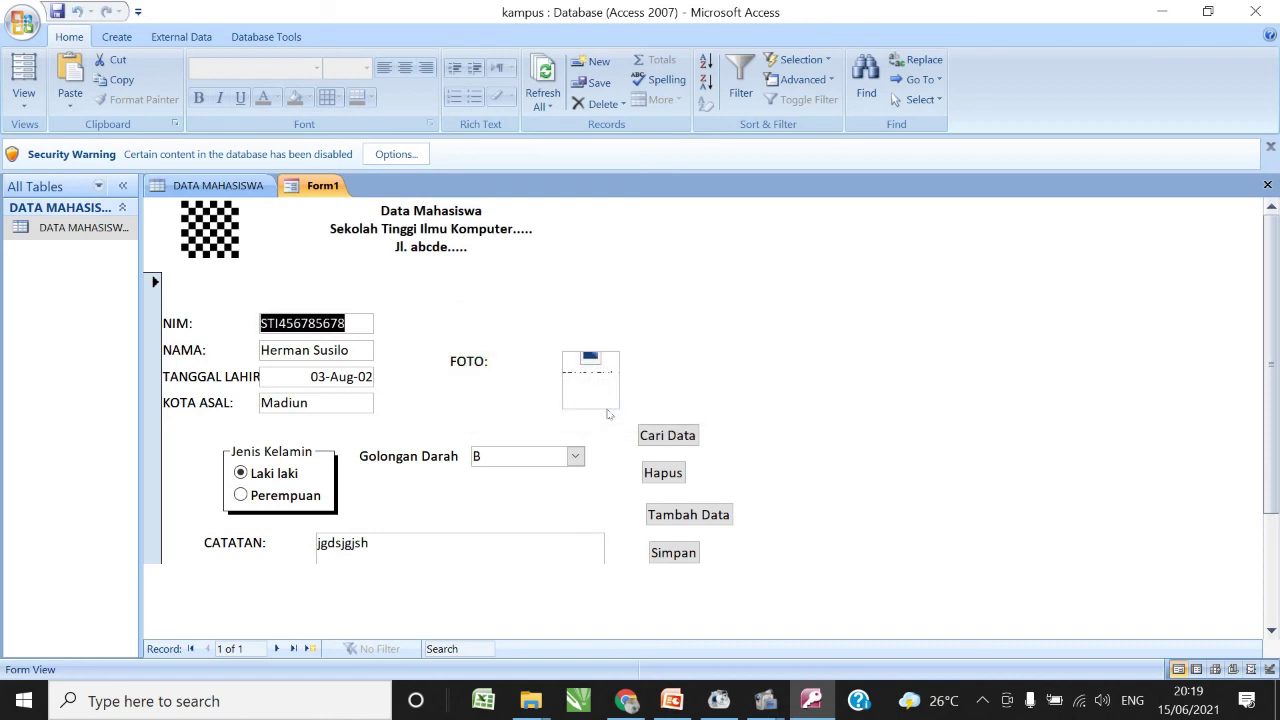
click(215, 187)
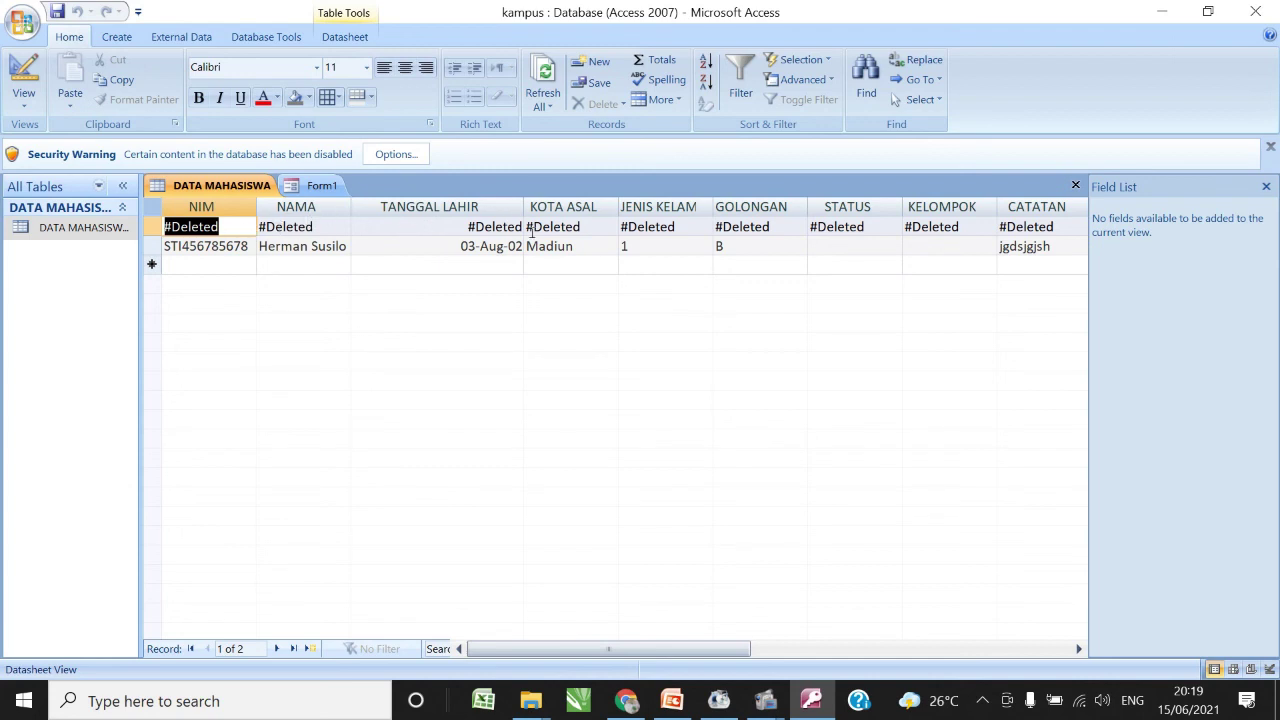
click(541, 106)
click(583, 130)
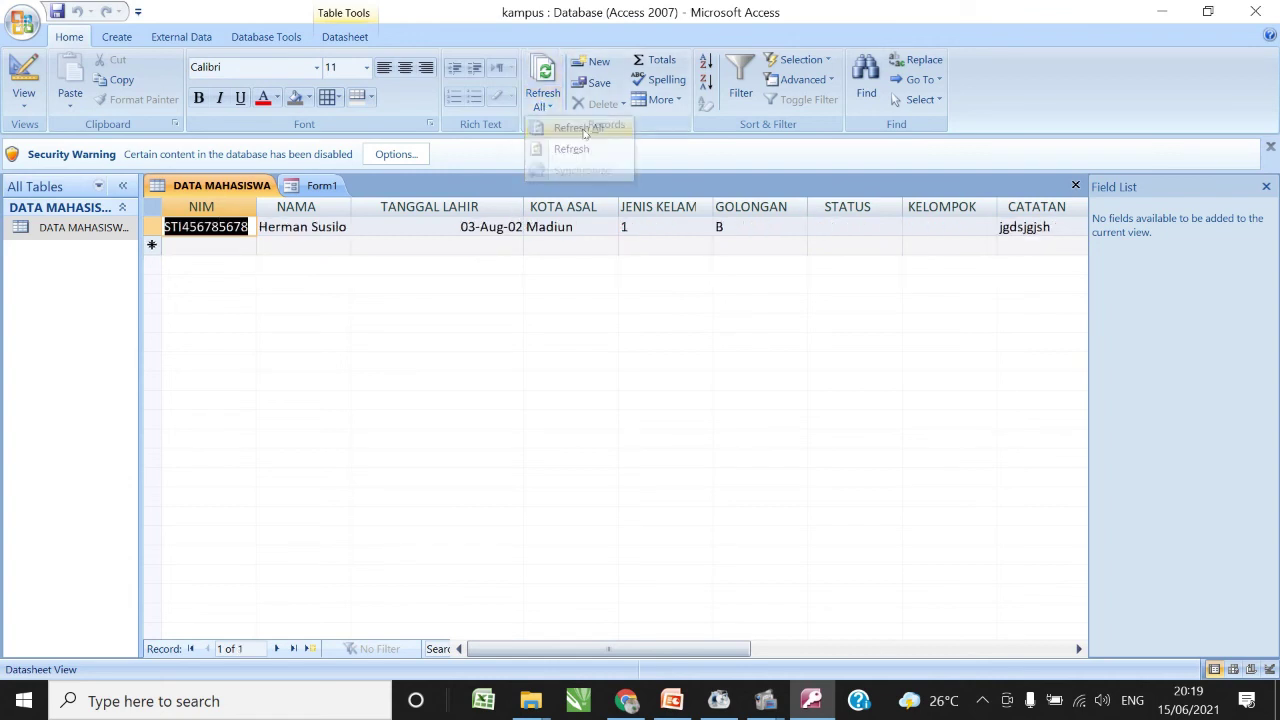
click(320, 187)
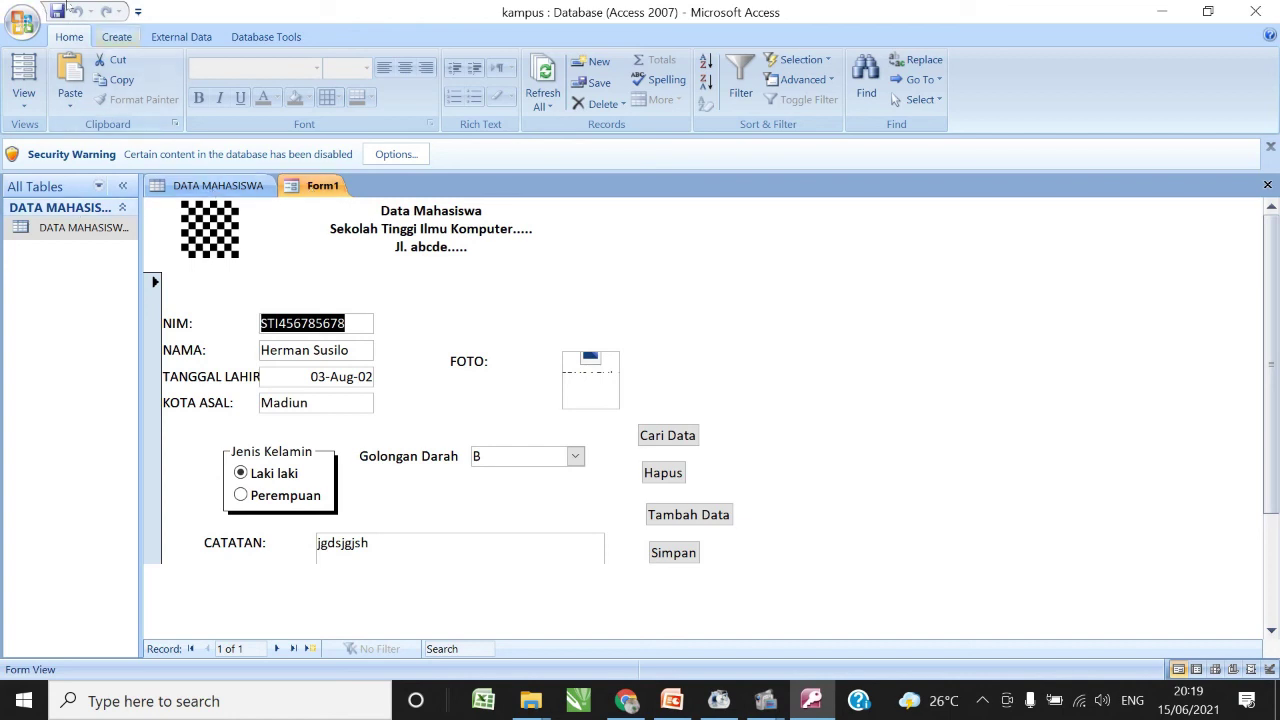
- Save Form1 under the new name 'Form Pendaftaran'
click(17, 18)
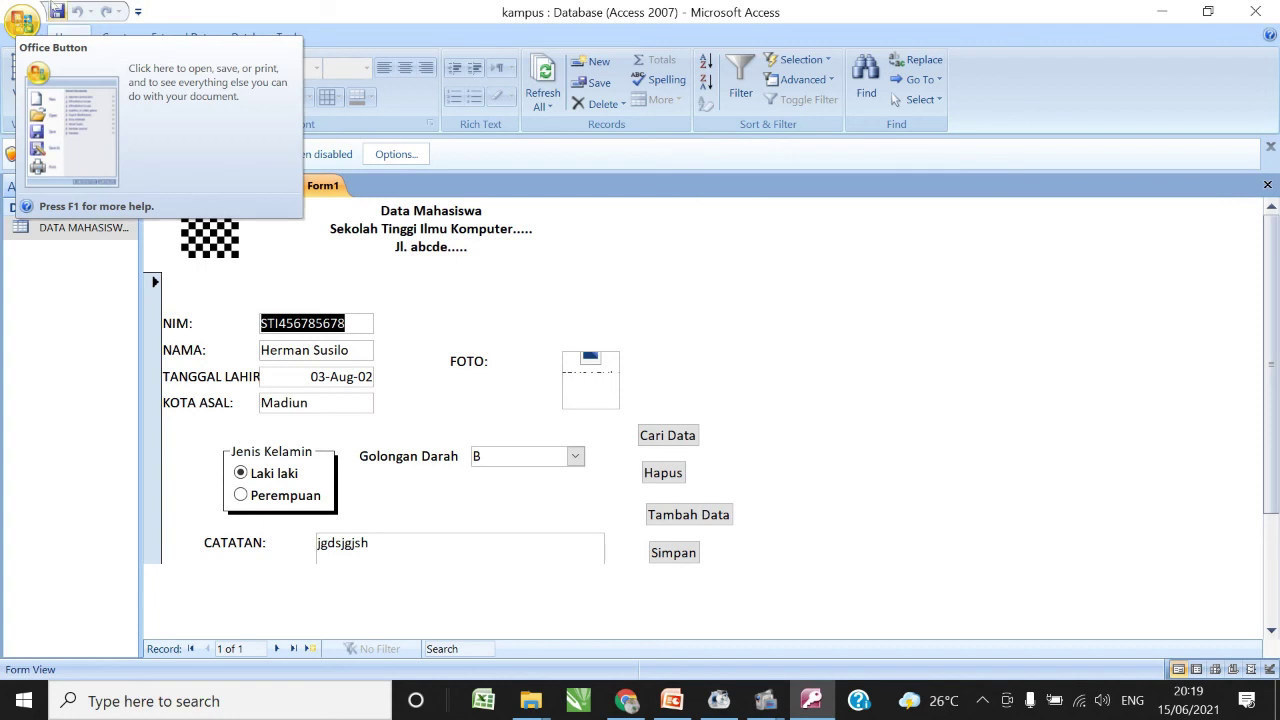
click(56, 12)
click(56, 12)
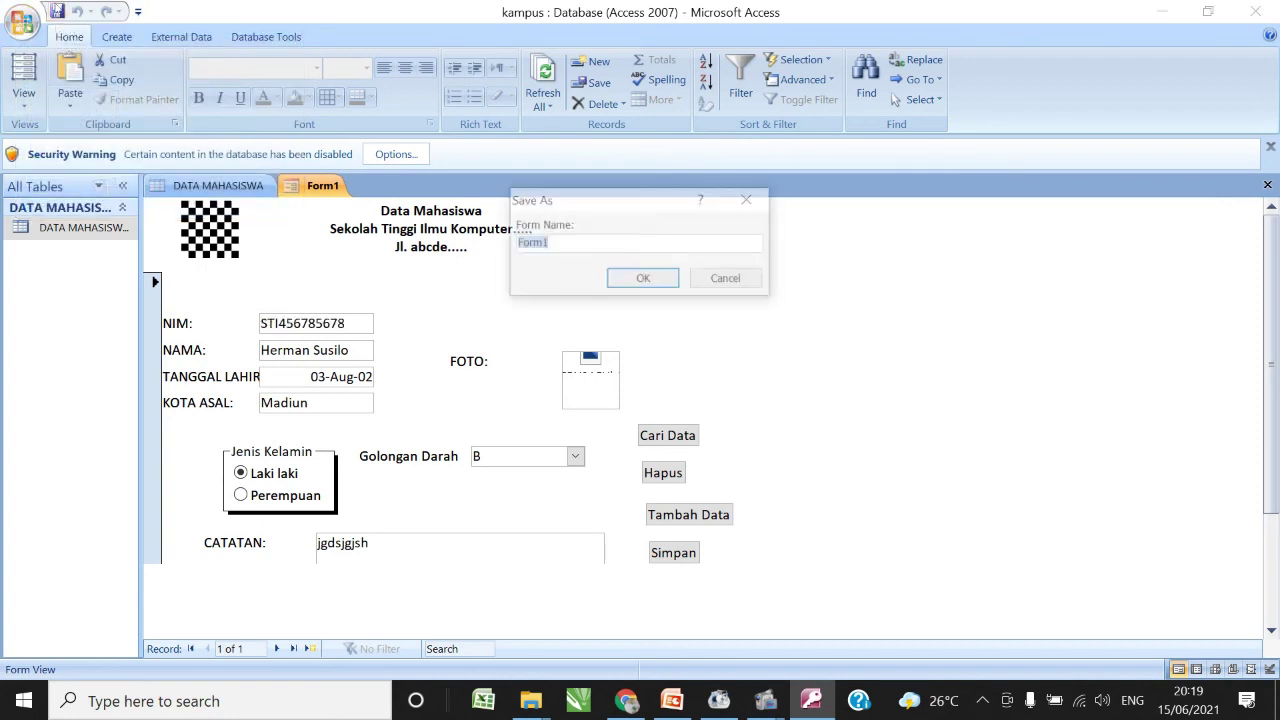
click(564, 245)
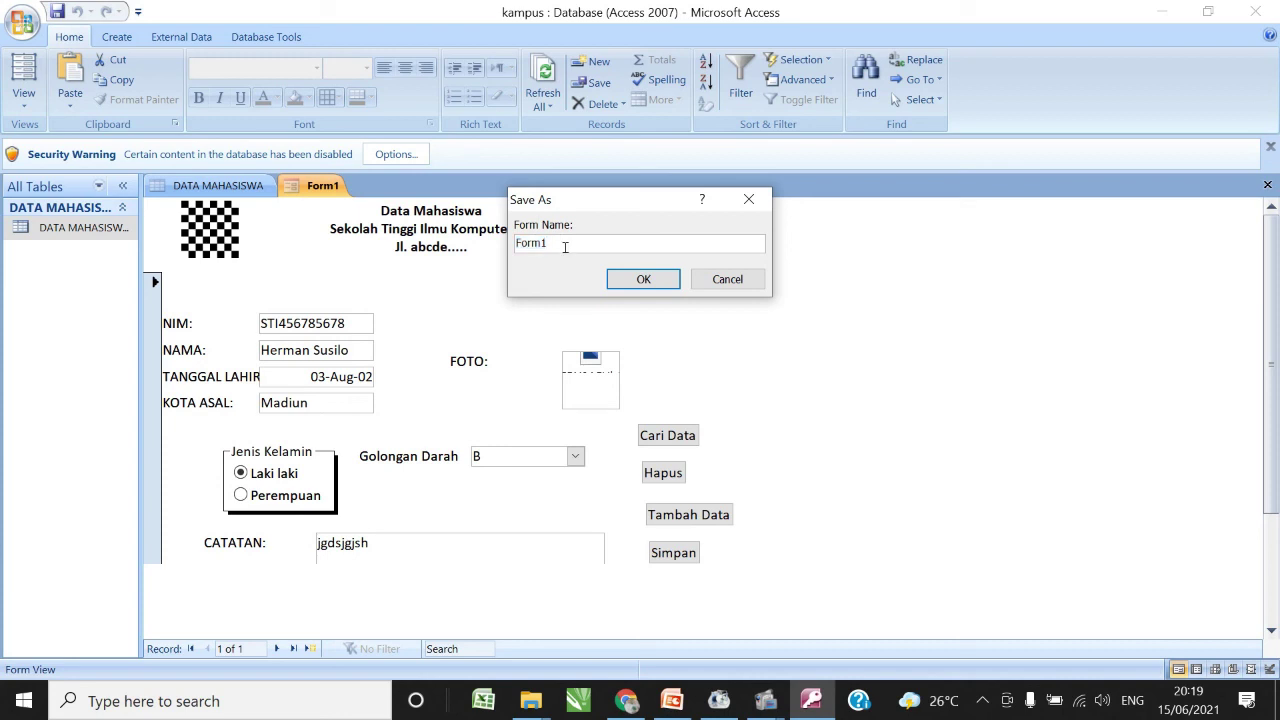
key(BackSpace)
text(Pendaftaran)
click(643, 281)
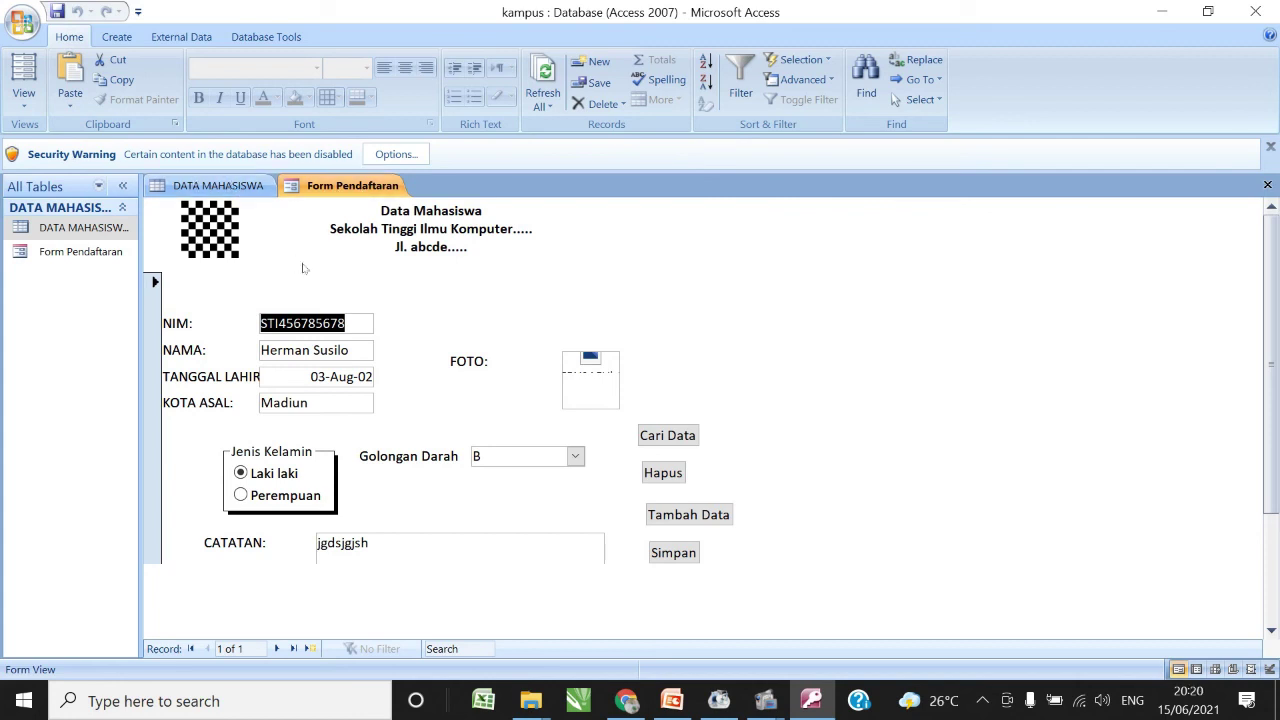
drag(1267, 275, 1278, 400)
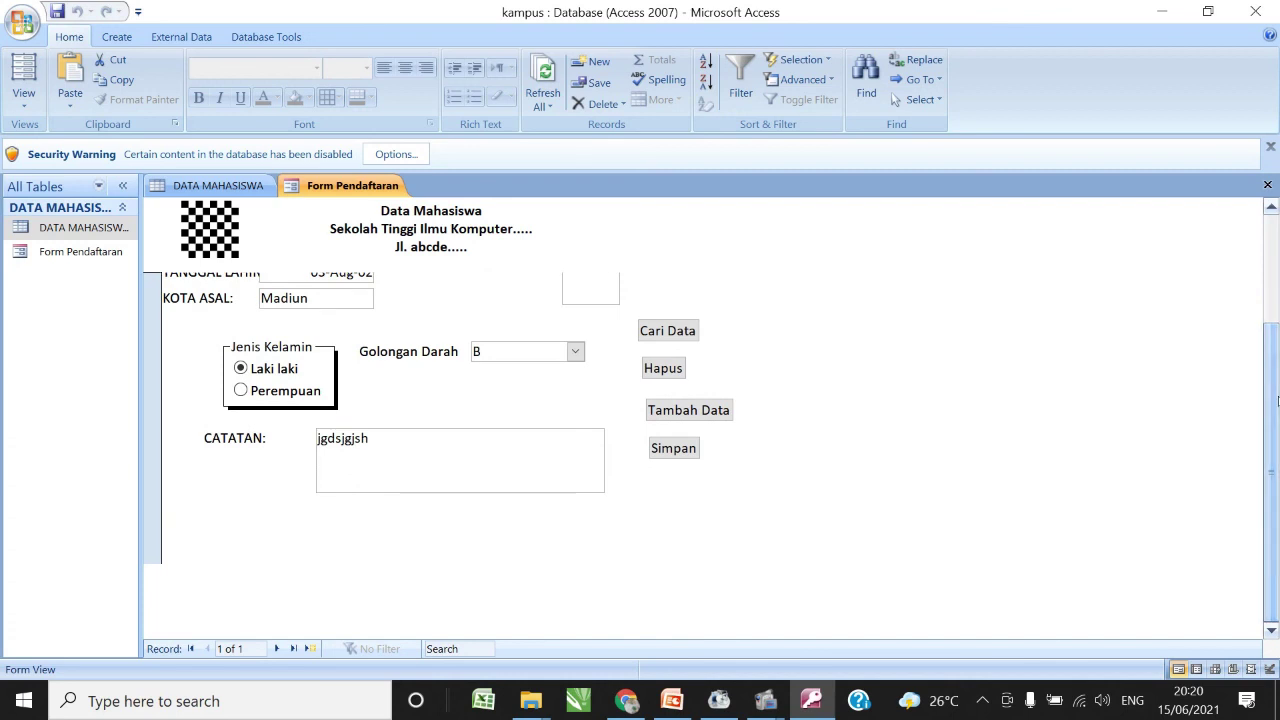
scroll(1278, 400, up, 3)
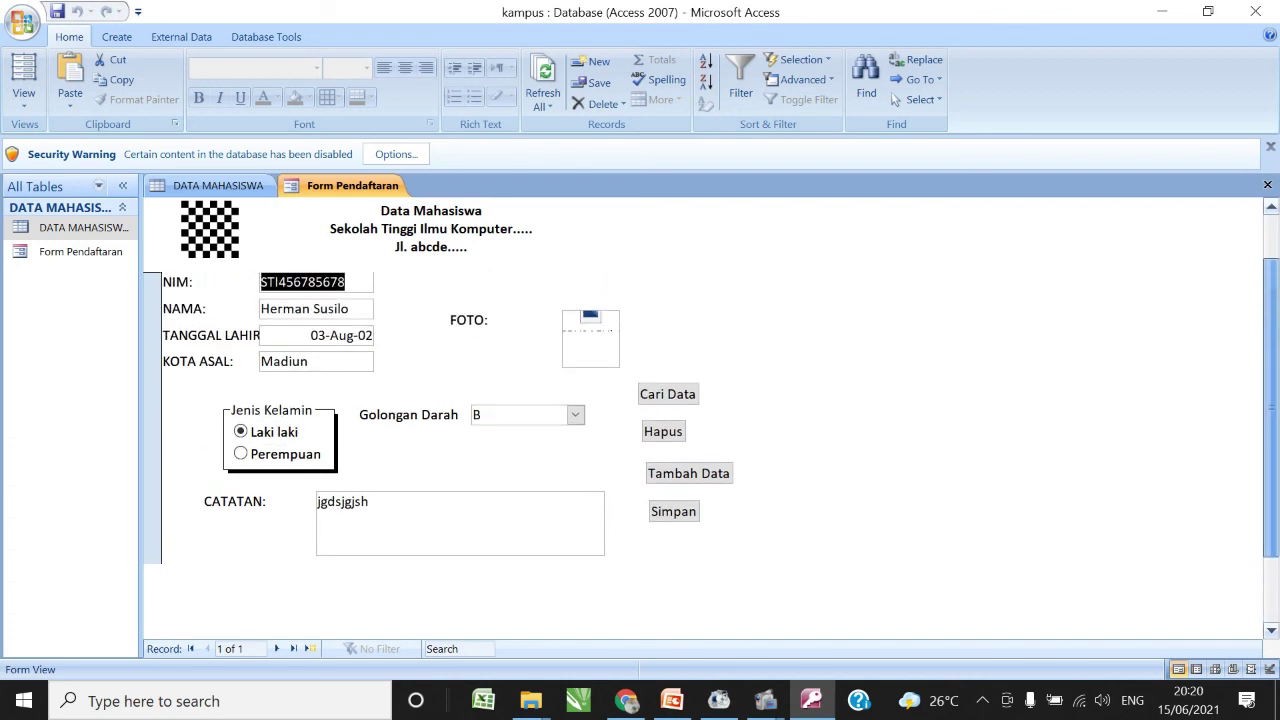
scroll(1271, 393, down, 3)
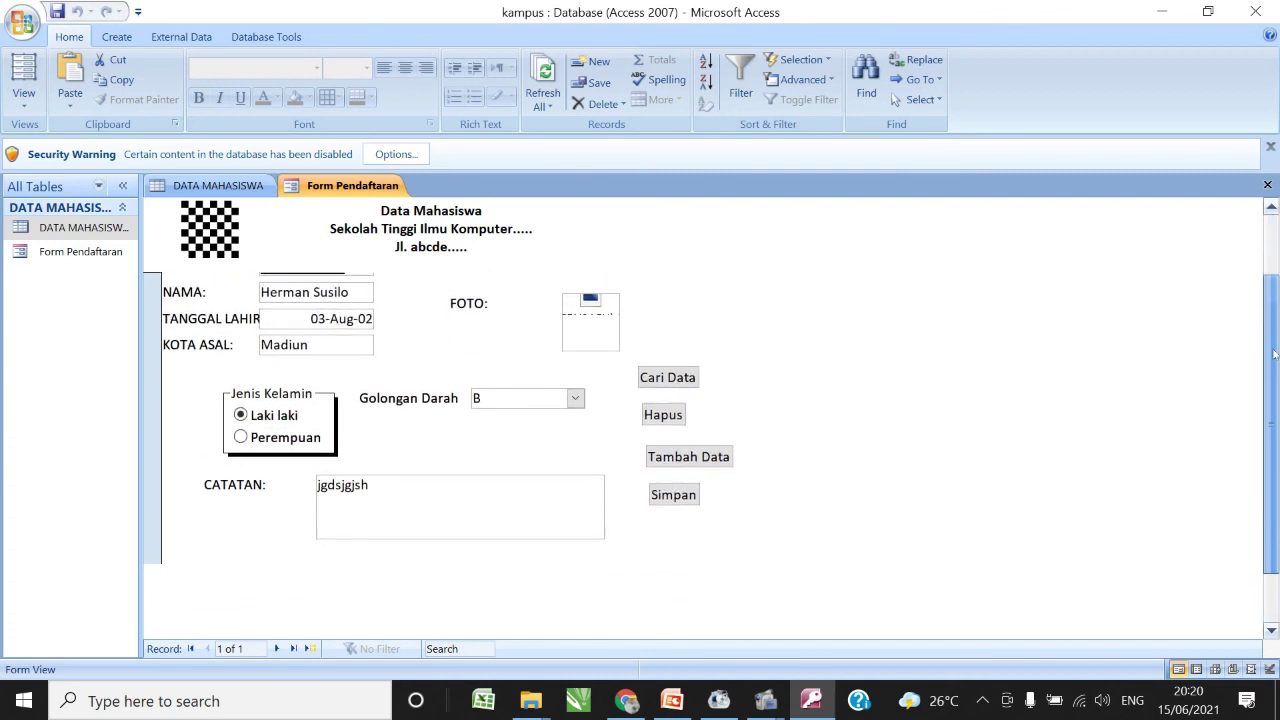
drag(1271, 393, 1271, 420)
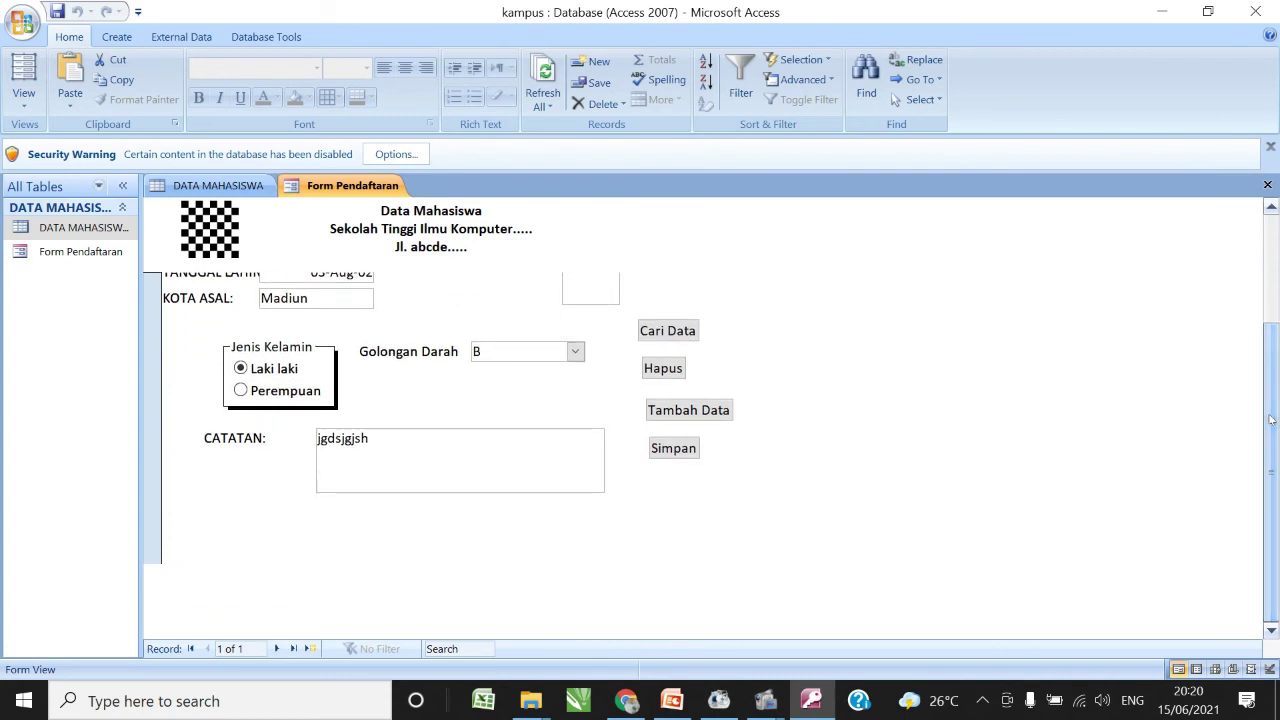
click(389, 451)
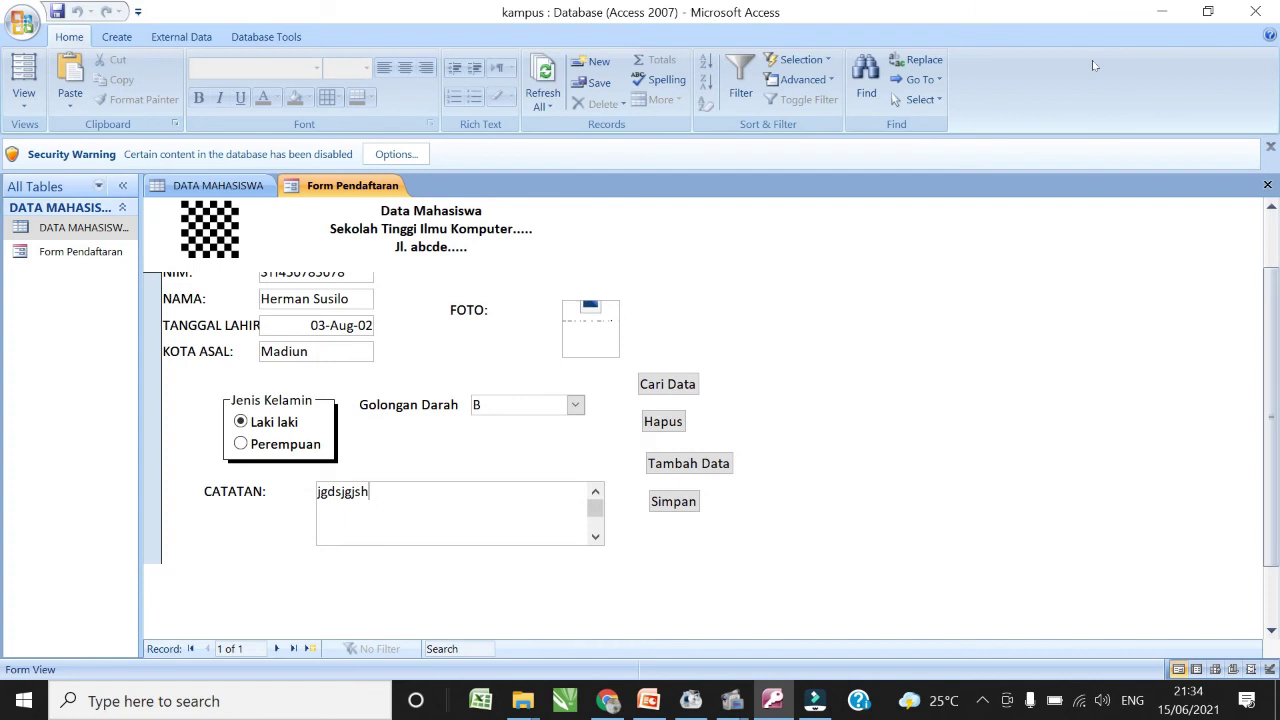